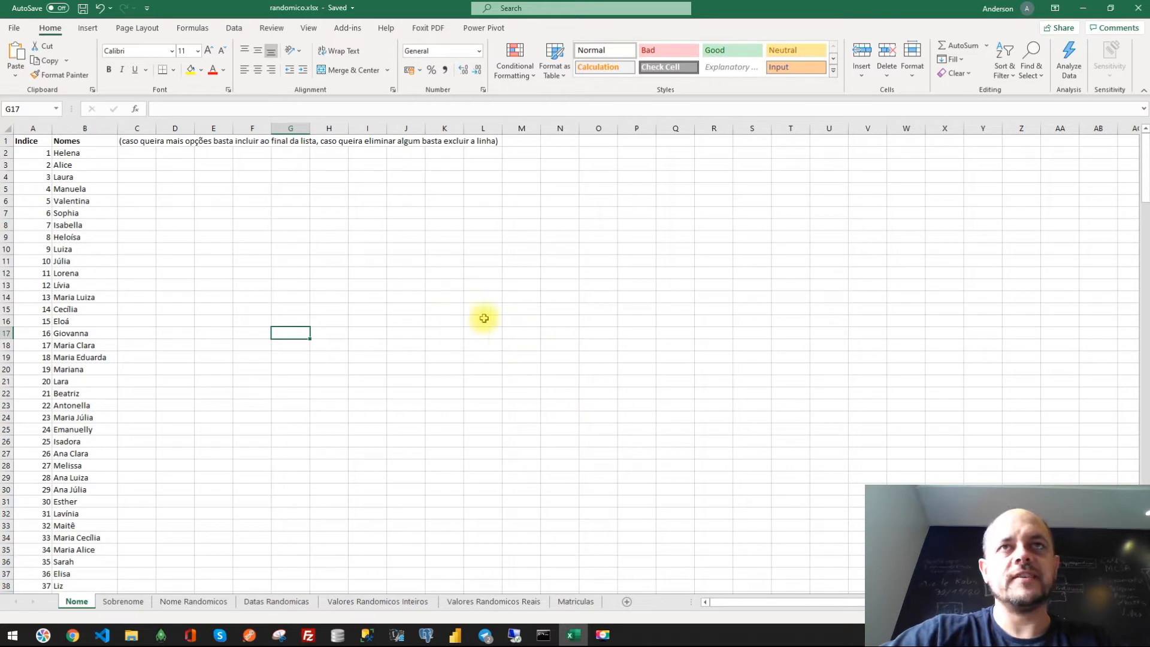
- Open the Nome Randomicos sheet and examine the random-name VLOOKUP formula in A2
left_click(427, 286)
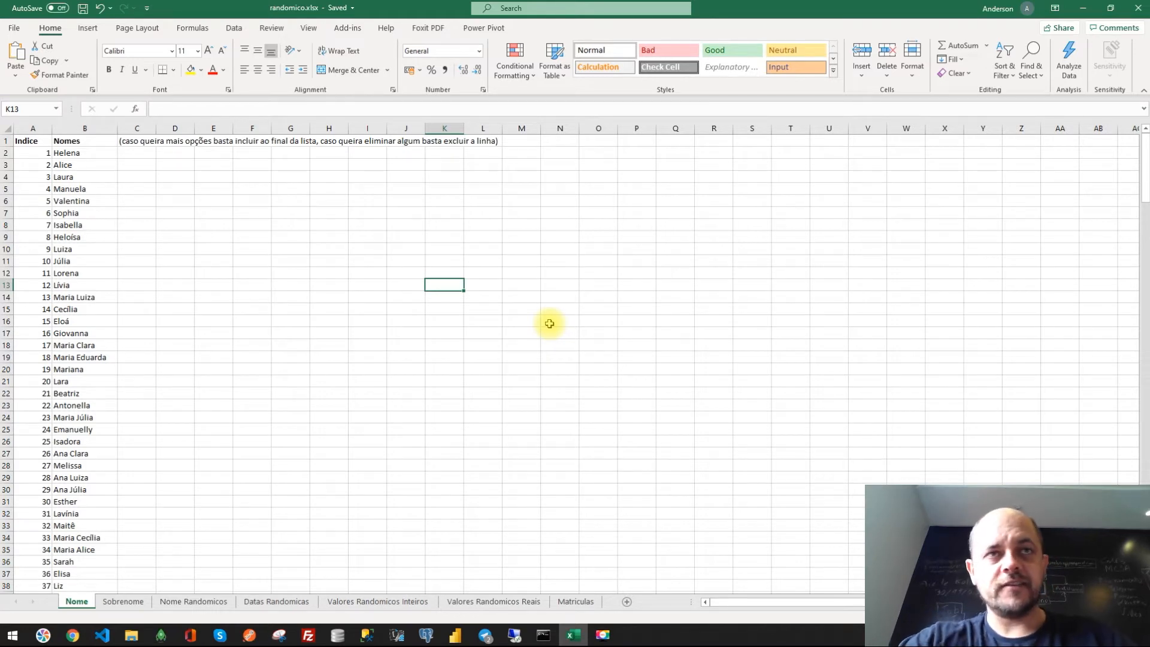
left_click(568, 344)
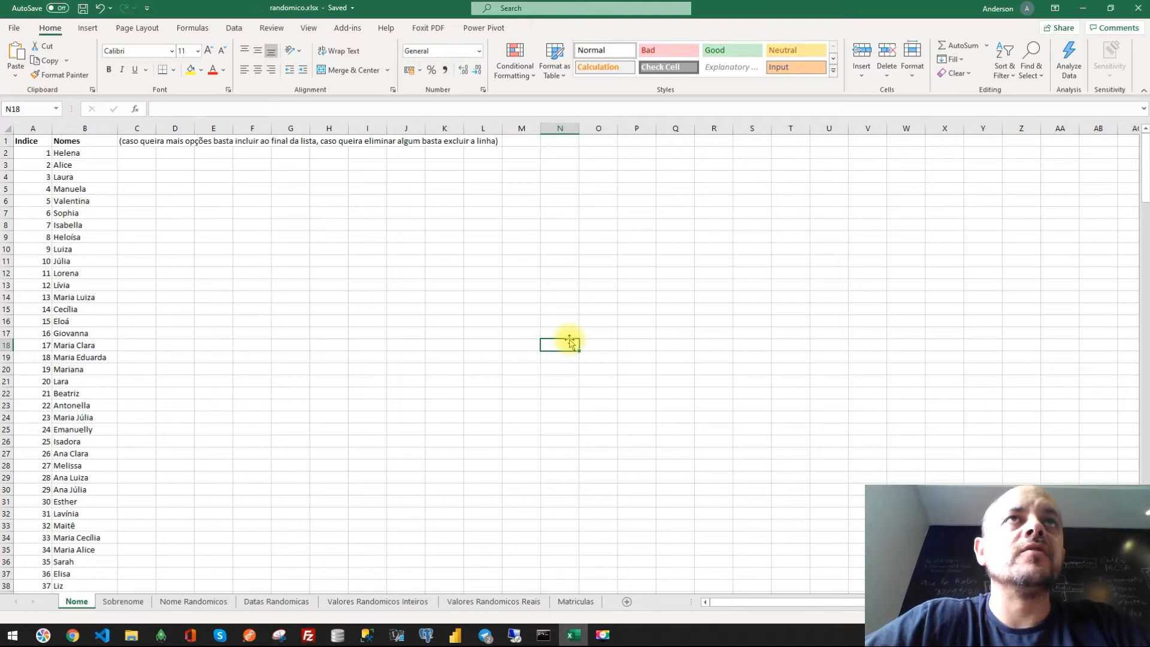
left_click(79, 154)
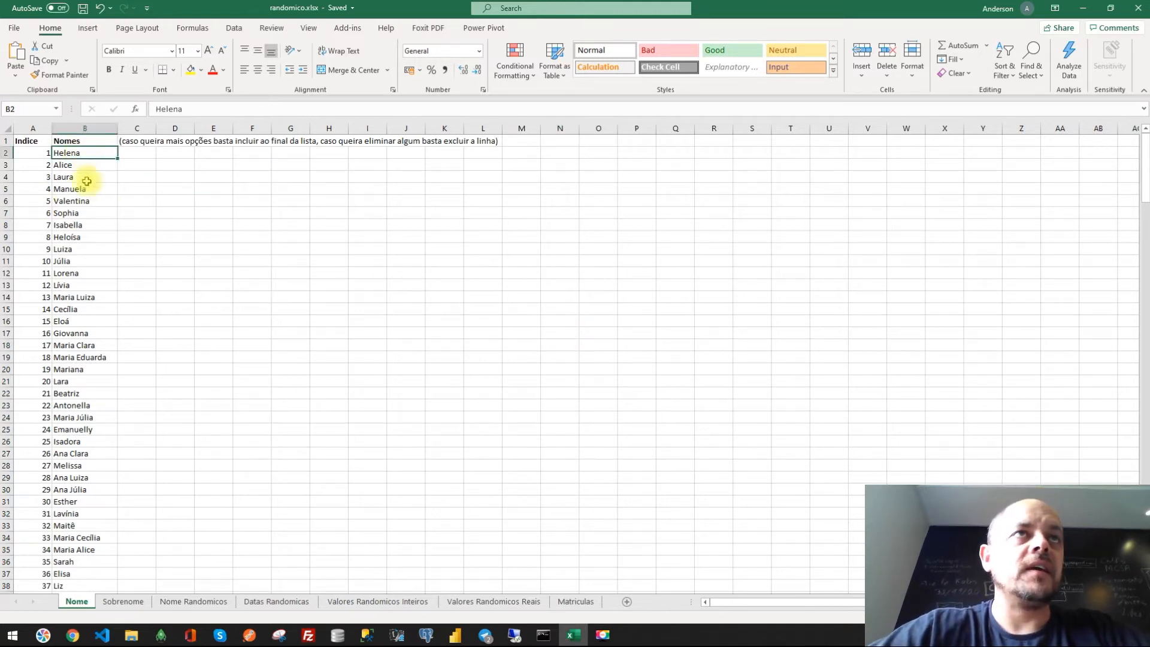
left_click(189, 601)
left_click(63, 153)
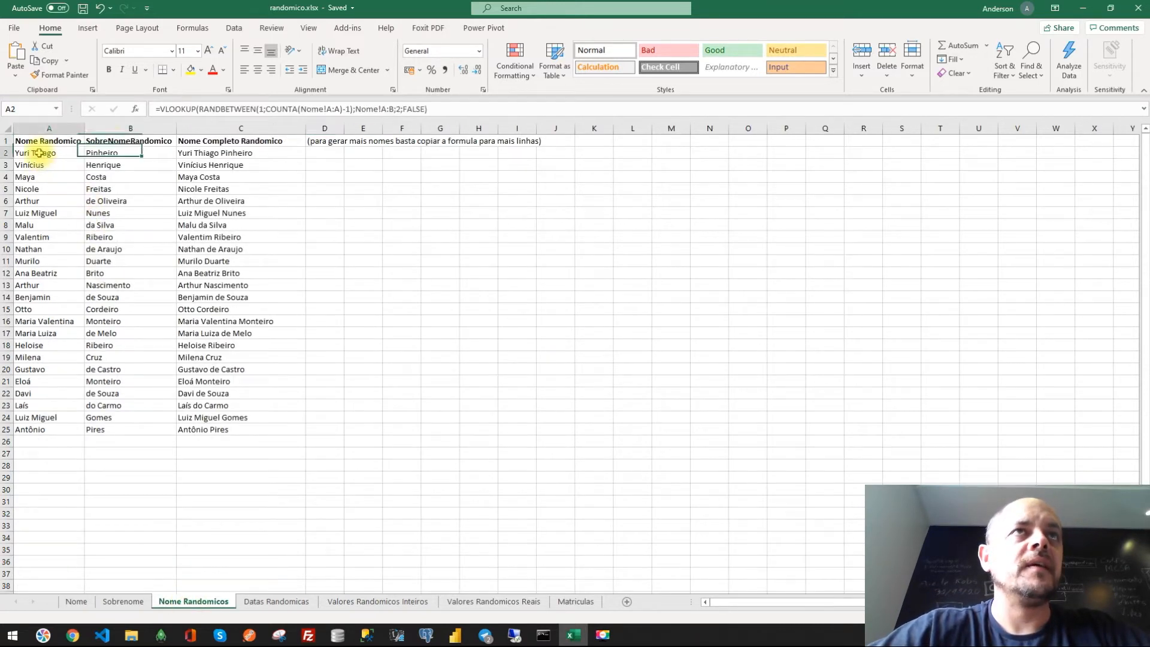
double_click(223, 109)
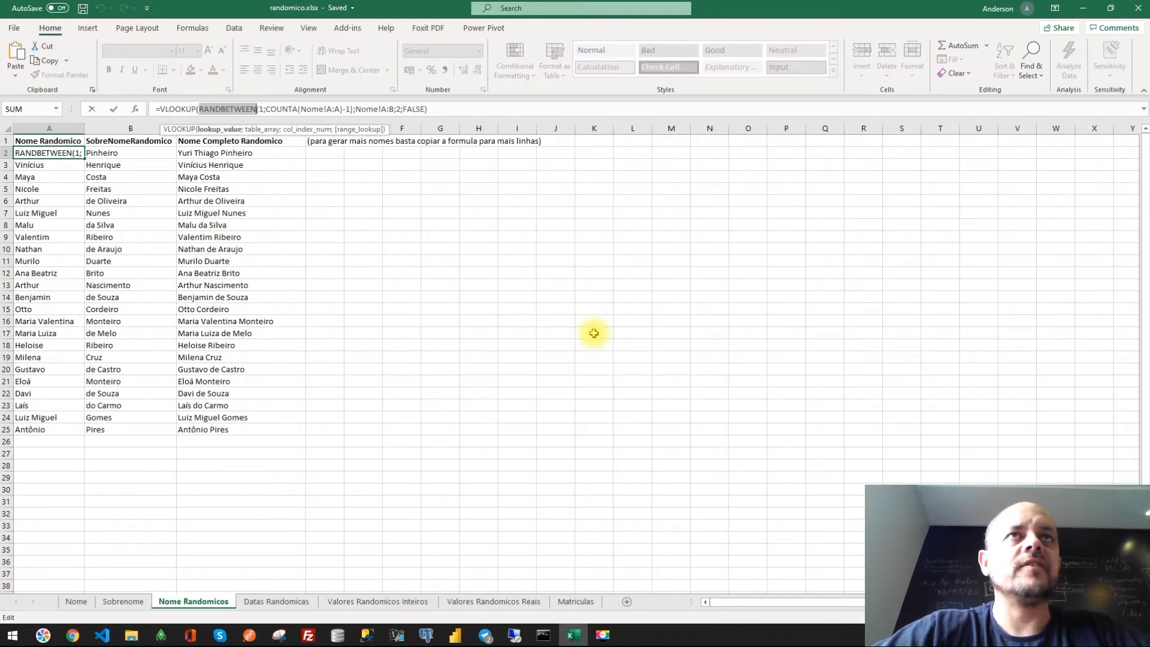
key("Escape")
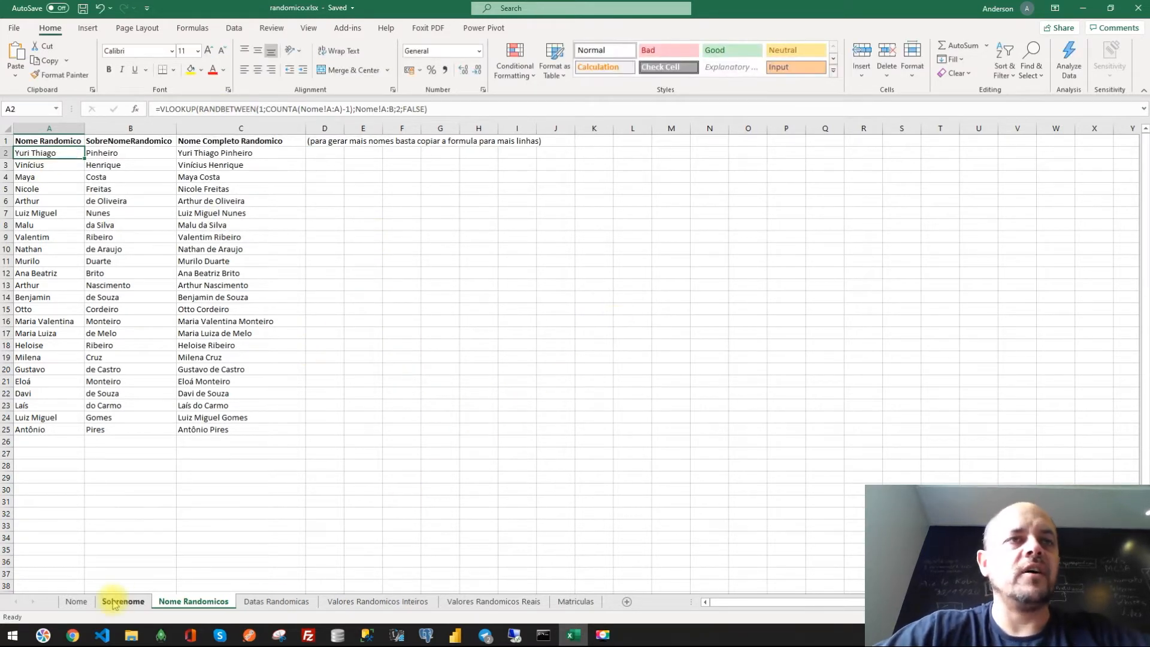
- Inspect the name lists and the full-name formulas in column C of the Nome Randomicos sheet
left_click(113, 603)
left_click(77, 602)
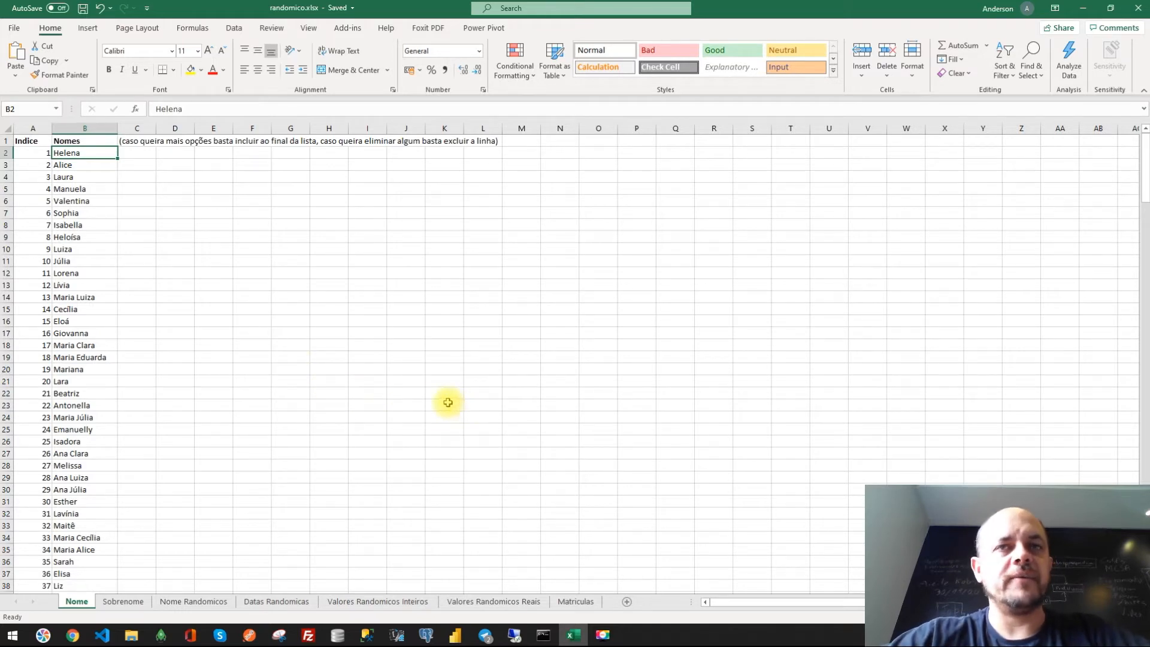
left_click(405, 358)
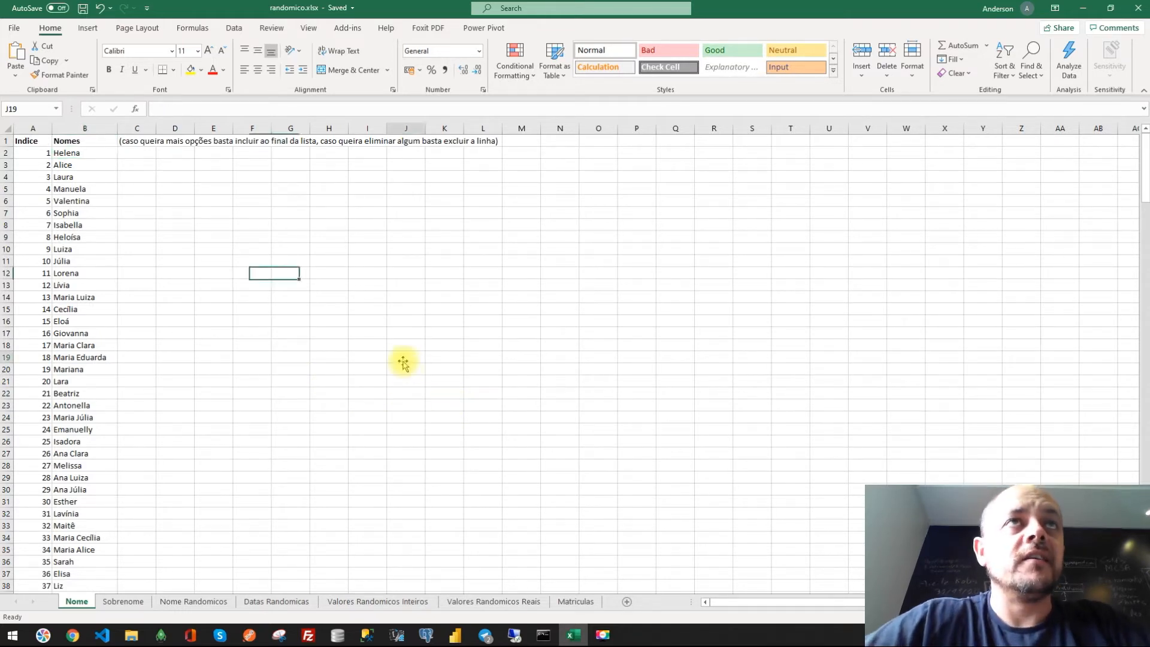
left_click(187, 608)
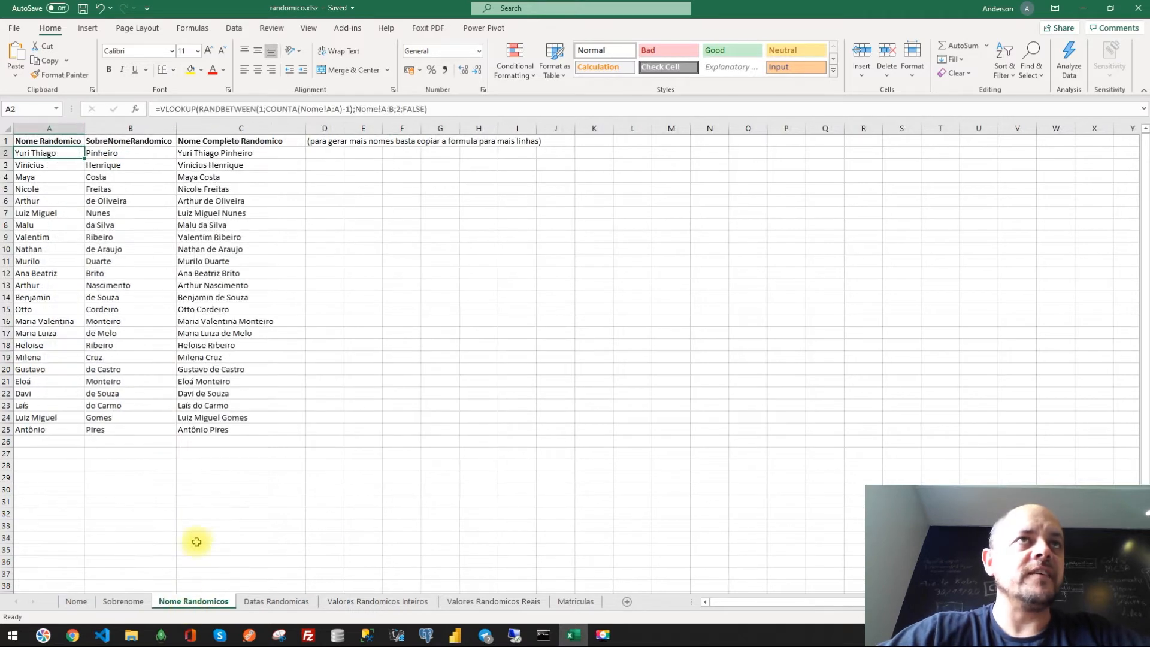
left_click_drag(243, 158, 226, 431)
key("Down")
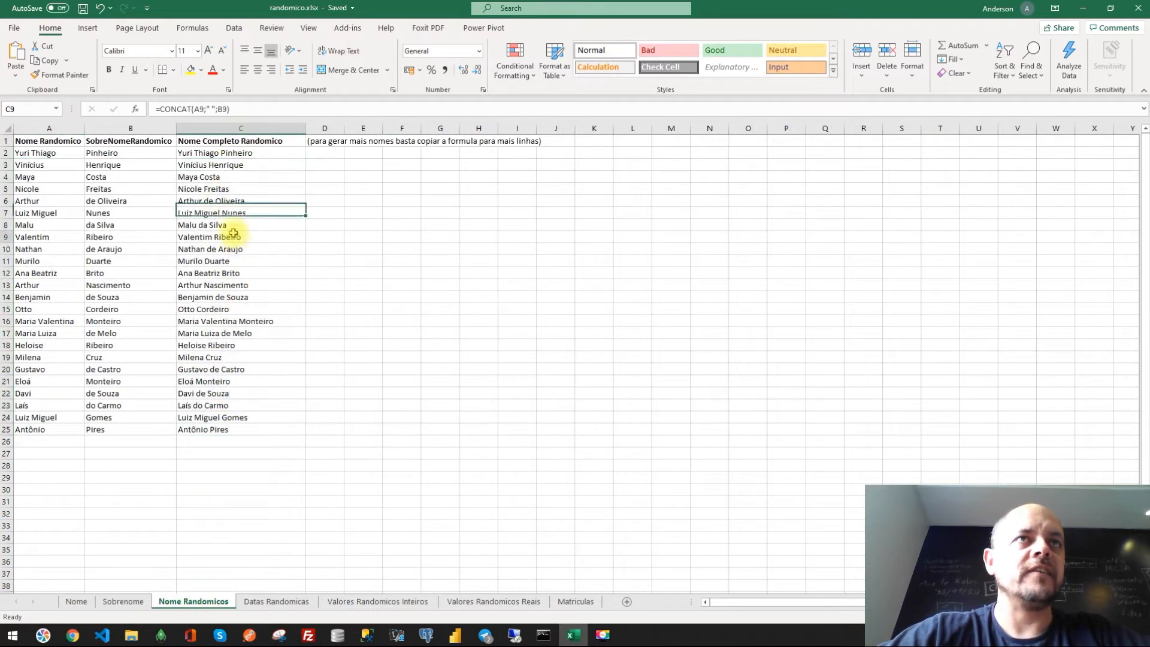
double_click(232, 249)
left_click(266, 330)
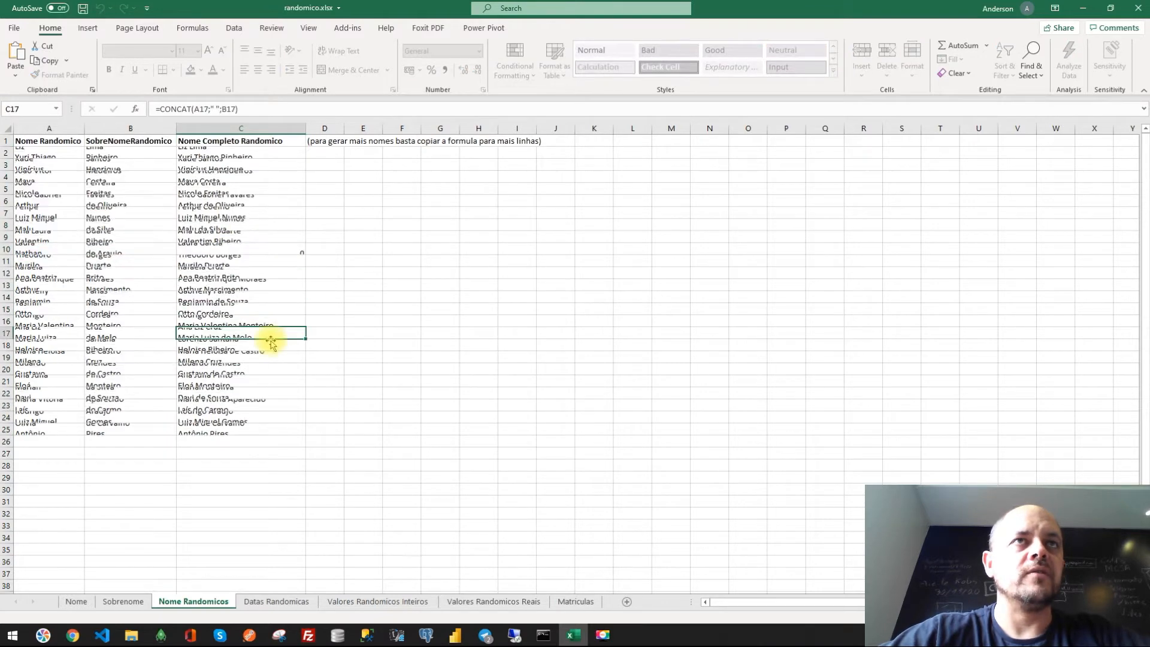
left_click_drag(213, 154, 218, 431)
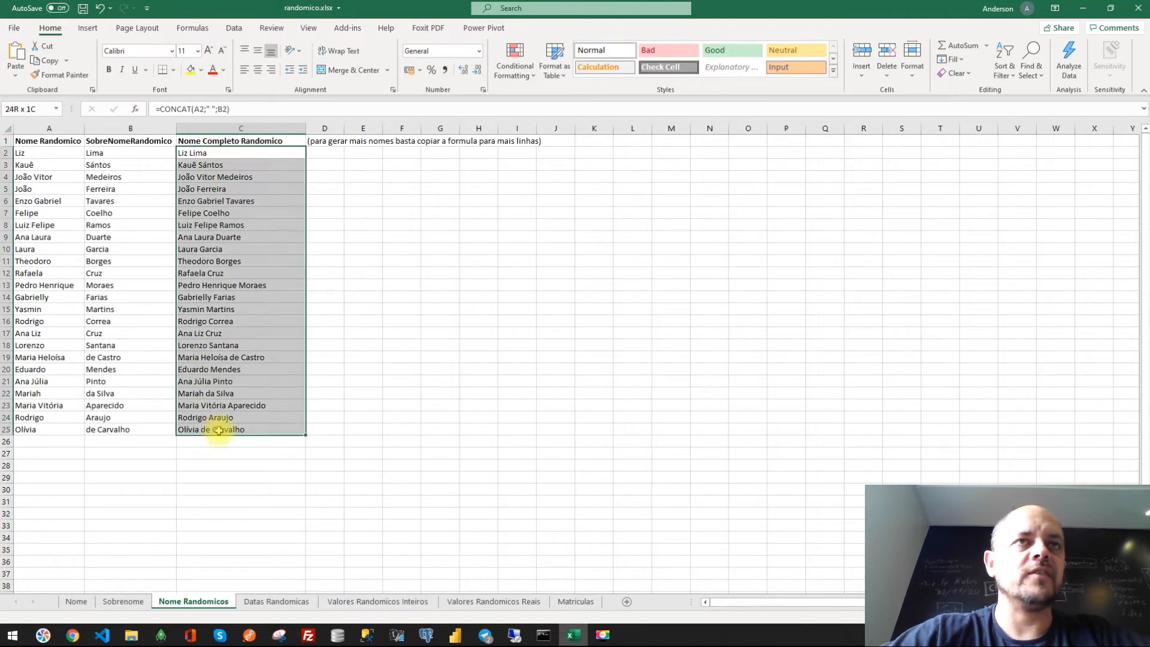
left_click(576, 441)
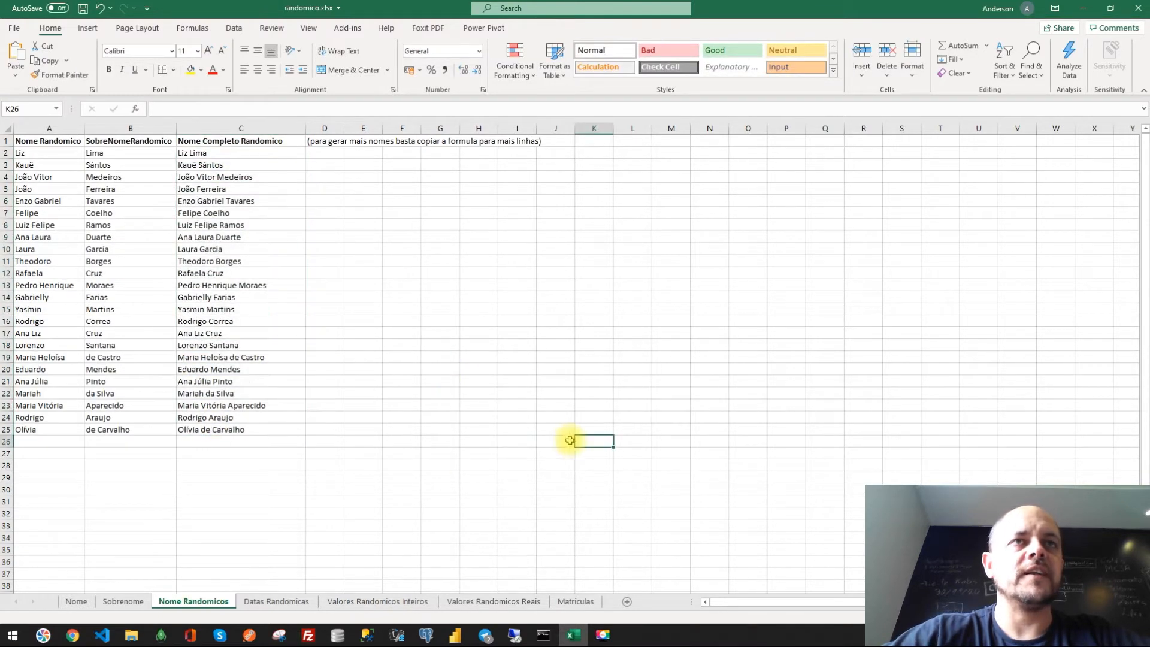
- Navigate to the end of the Nomes list on the Nome sheet and back to the top
left_click(77, 602)
left_click(91, 273)
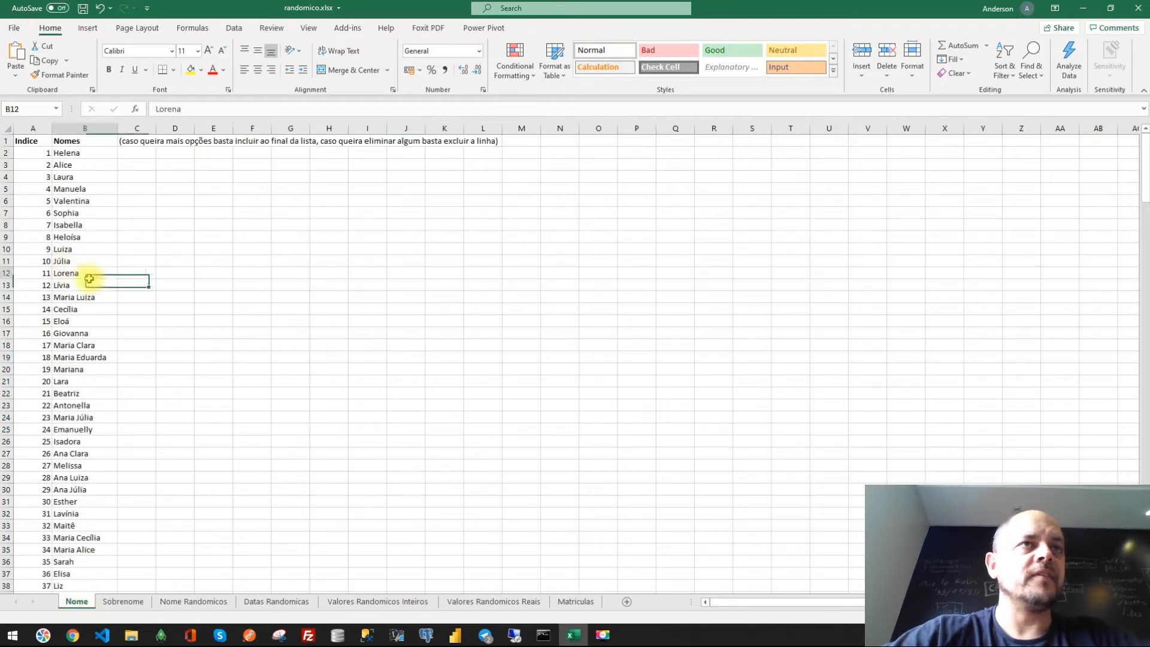
key("ctrl+Down")
key("ctrl+Up")
key("Left")
key("ctrl+Down")
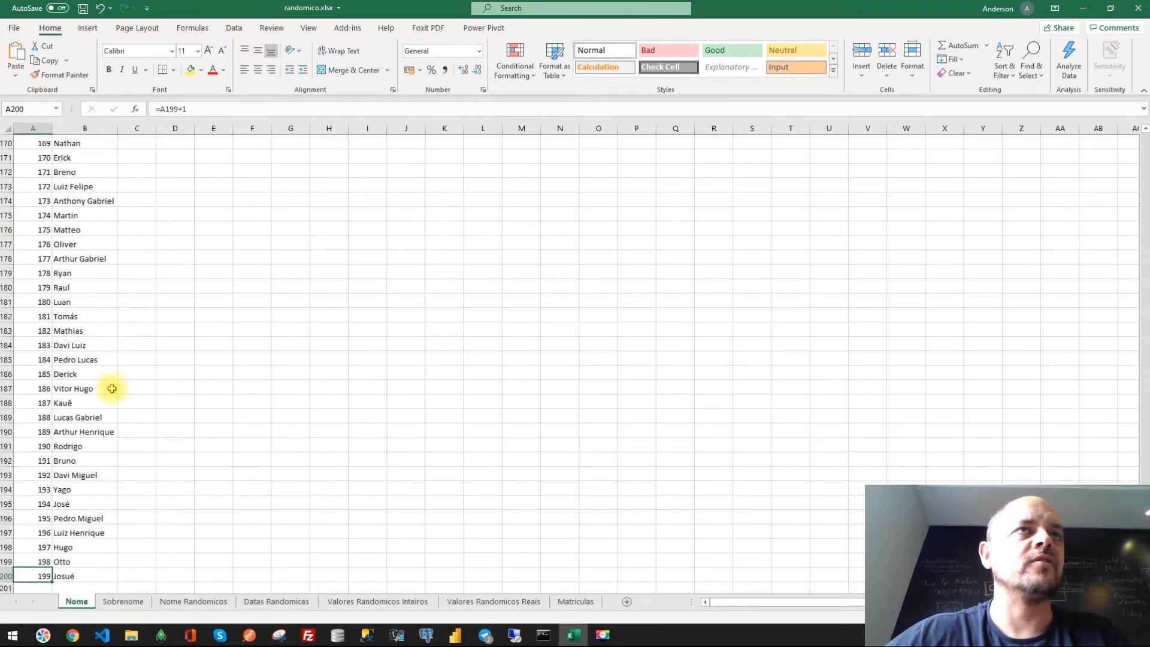
key("Right")
key("ctrl+Up")
key("Down")
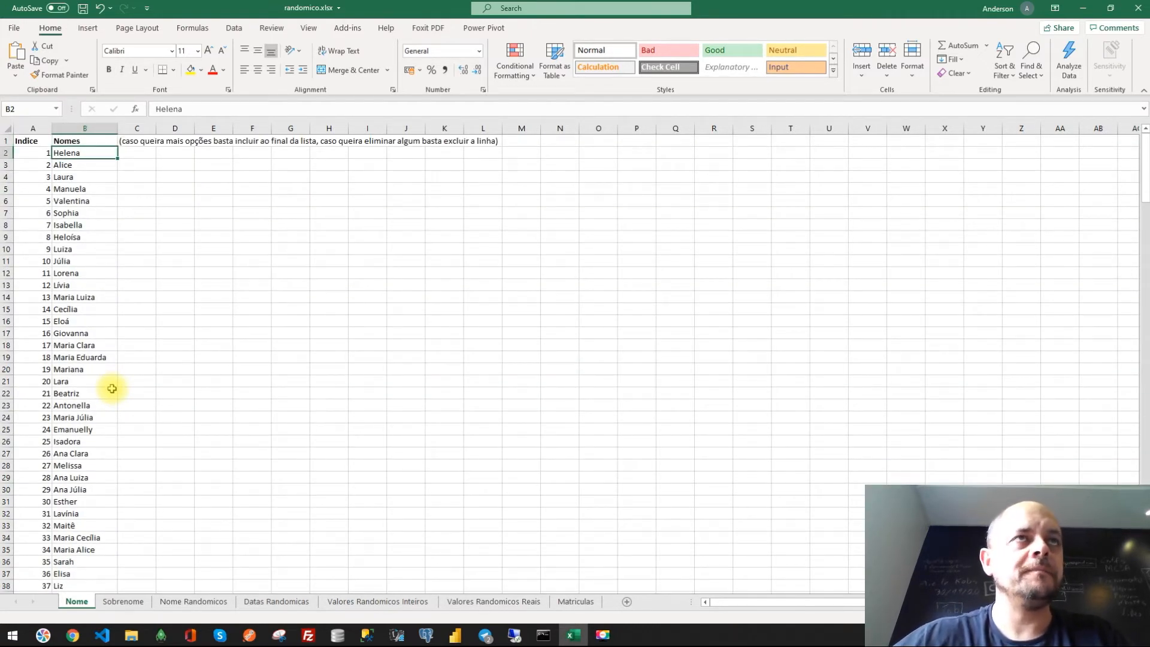
- Examine the index formulas in column A and the extent of the names column
key("Left")
key("Down")
key("Up")
key("Down")
key("ctrl+Down")
key("ctrl+Up")
key("Down")
key("Down")
key("Down")
key("Down")
key("Down")
key("Down")
key("Down")
key("Down")
key("Down")
key("Down")
key("Down")
key("Down")
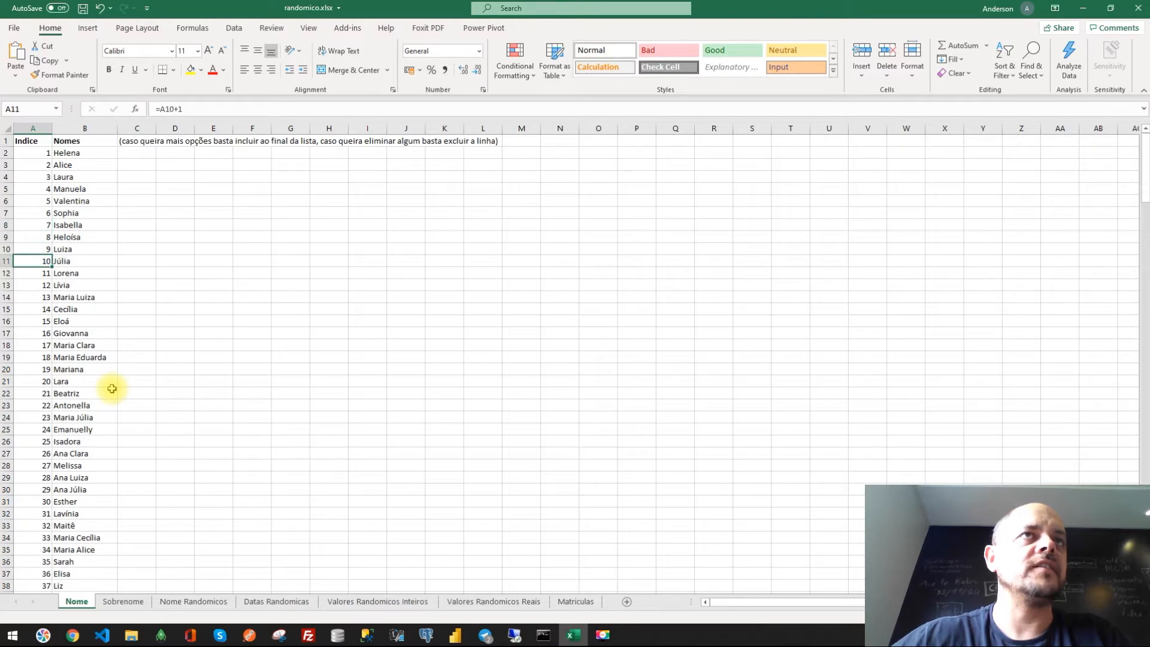
key("Right")
key("ctrl+Up")
key("ctrl+shift+Down")
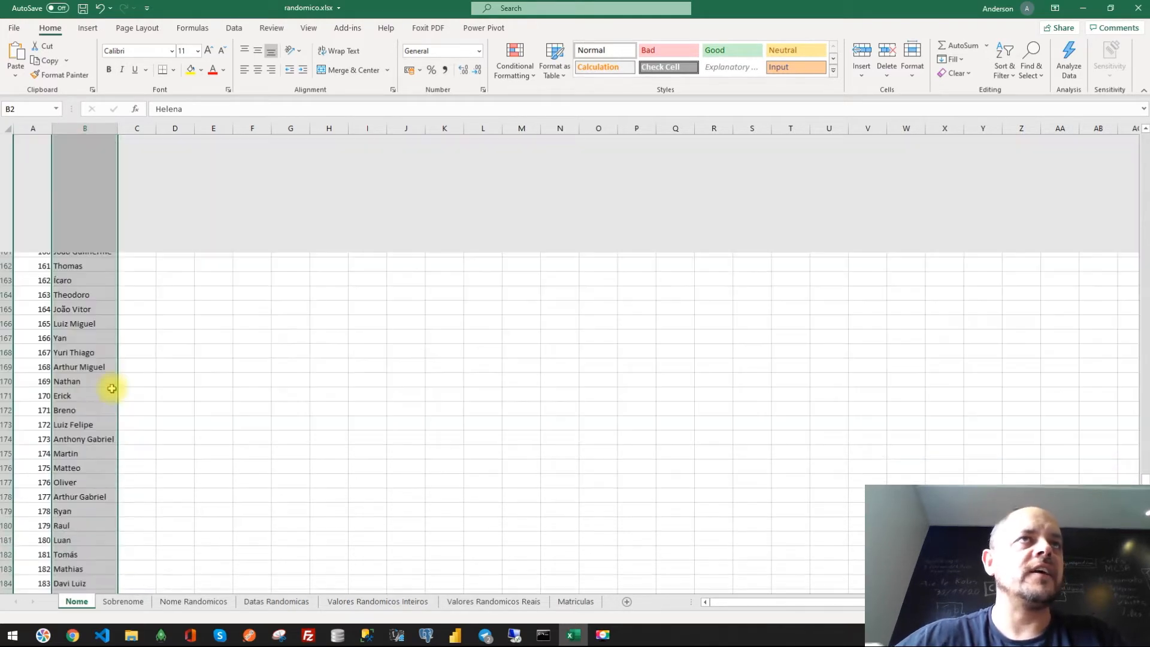
- Append entry 200 to the Nomes list by copying the index formula down and entering a new first name
key("ctrl+Down")
key("Down")
key("Left")
key("Up")
key("ctrl+c")
key("Down")
key("ctrl+v")
key("Right")
type("Anderson")
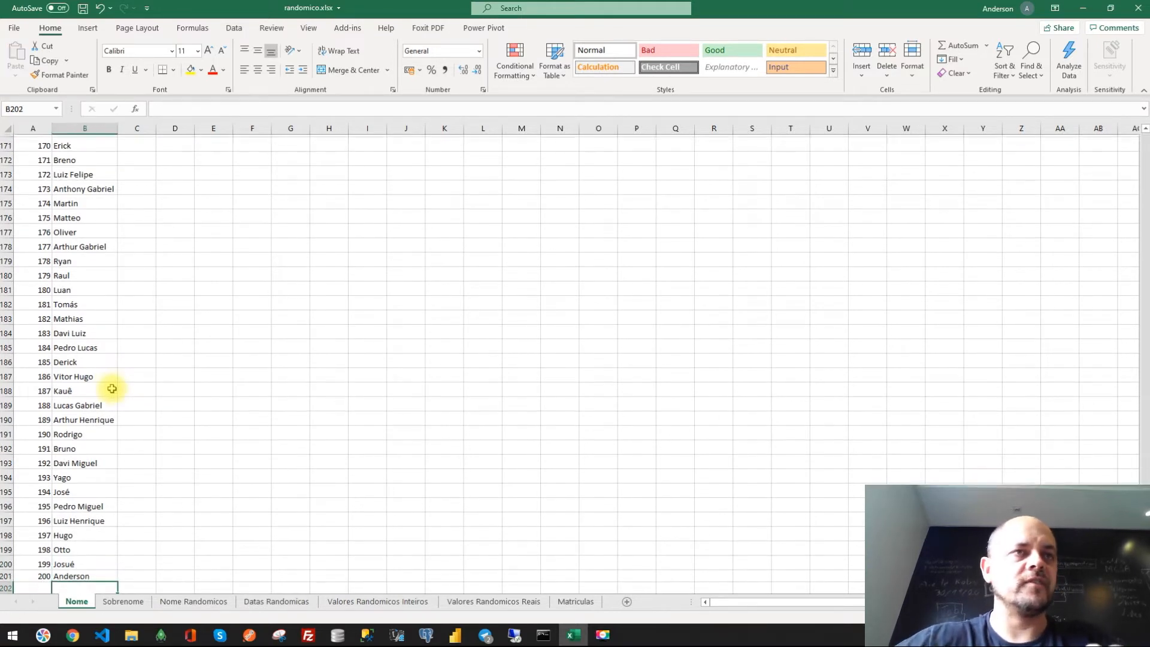
key("ctrl+Return")
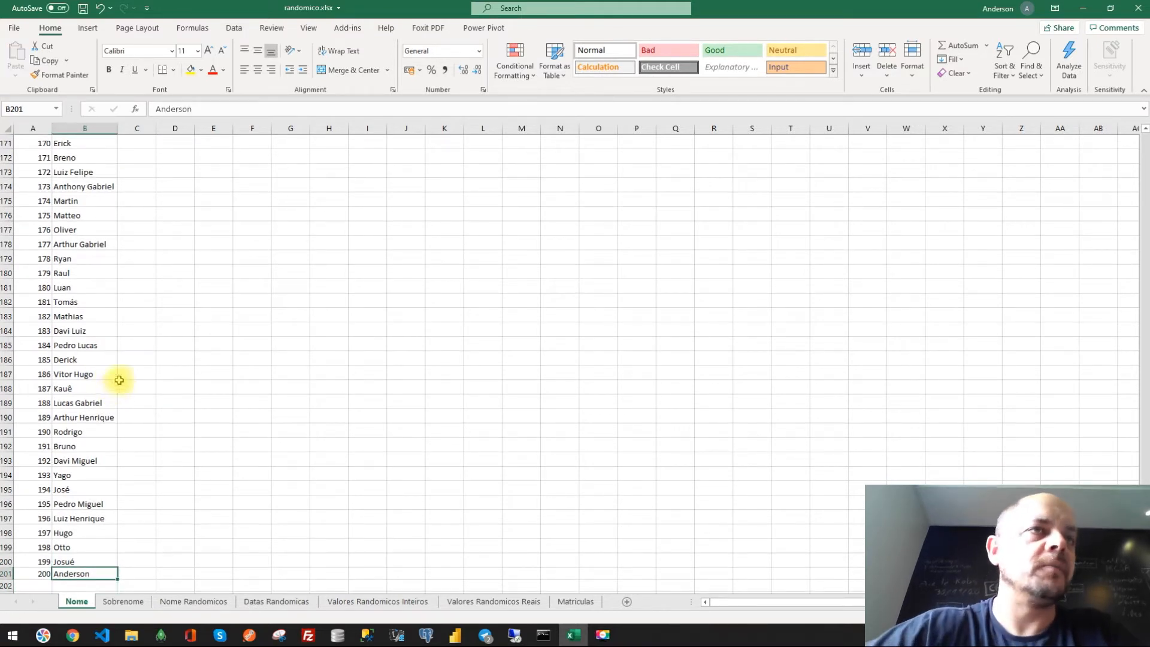
- Review the surname list on the Sobrenome sheet down to its last entry
scroll(102, 342, "up", 9)
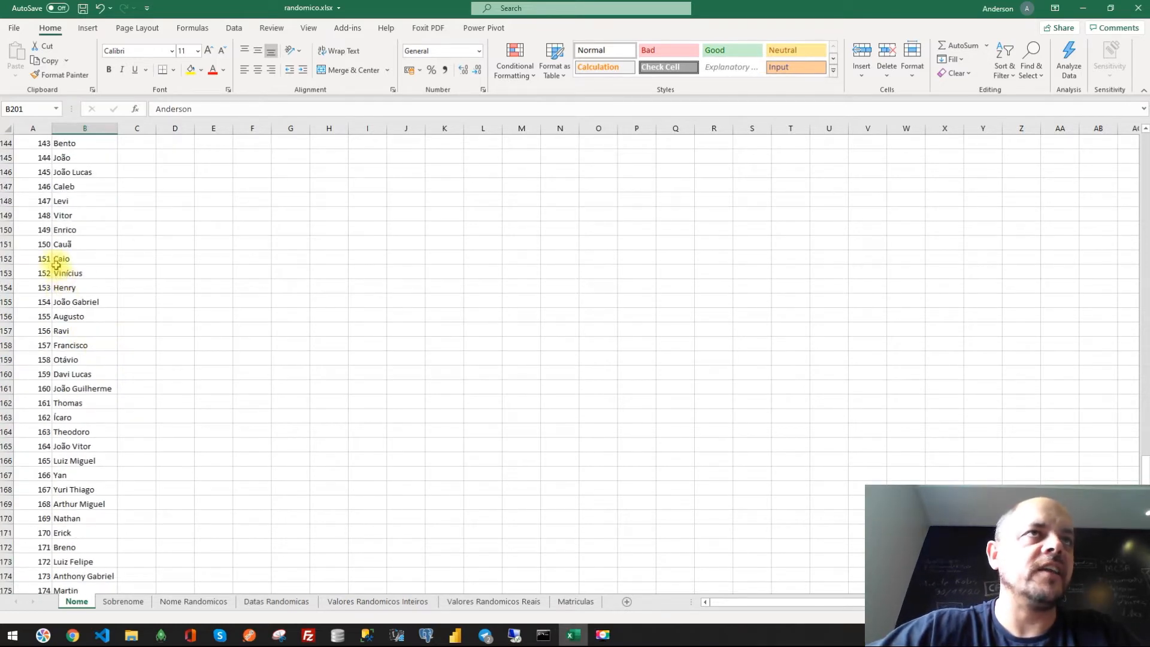
scroll(120, 323, "up", 11)
scroll(131, 341, "up", 20)
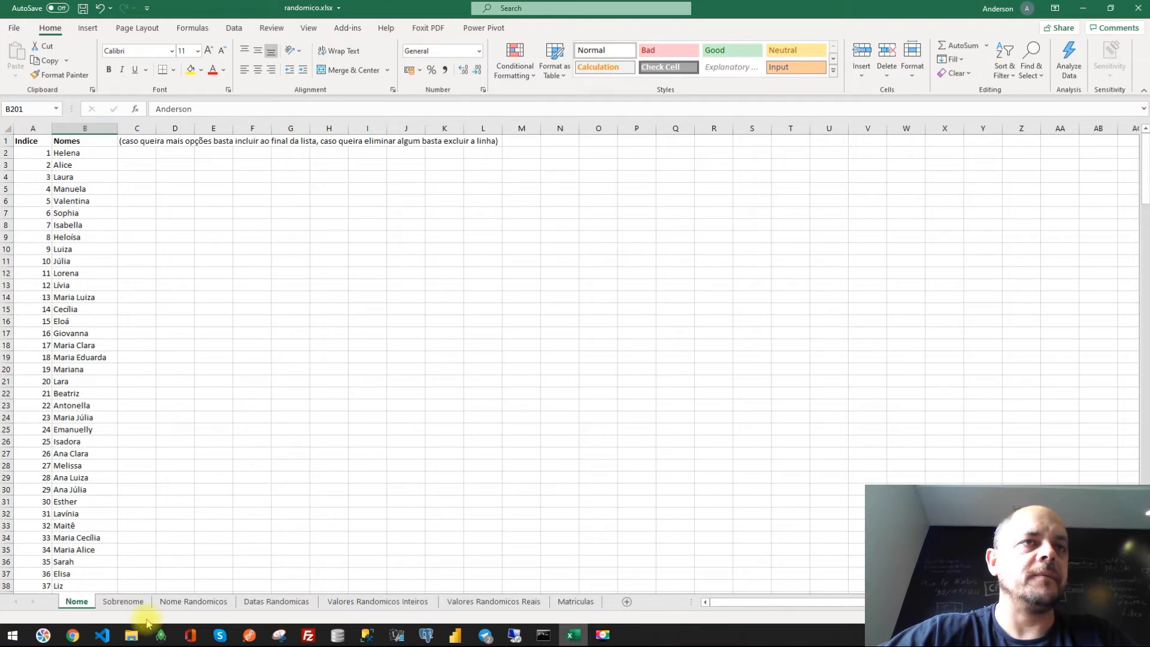
left_click(128, 606)
left_click(36, 189)
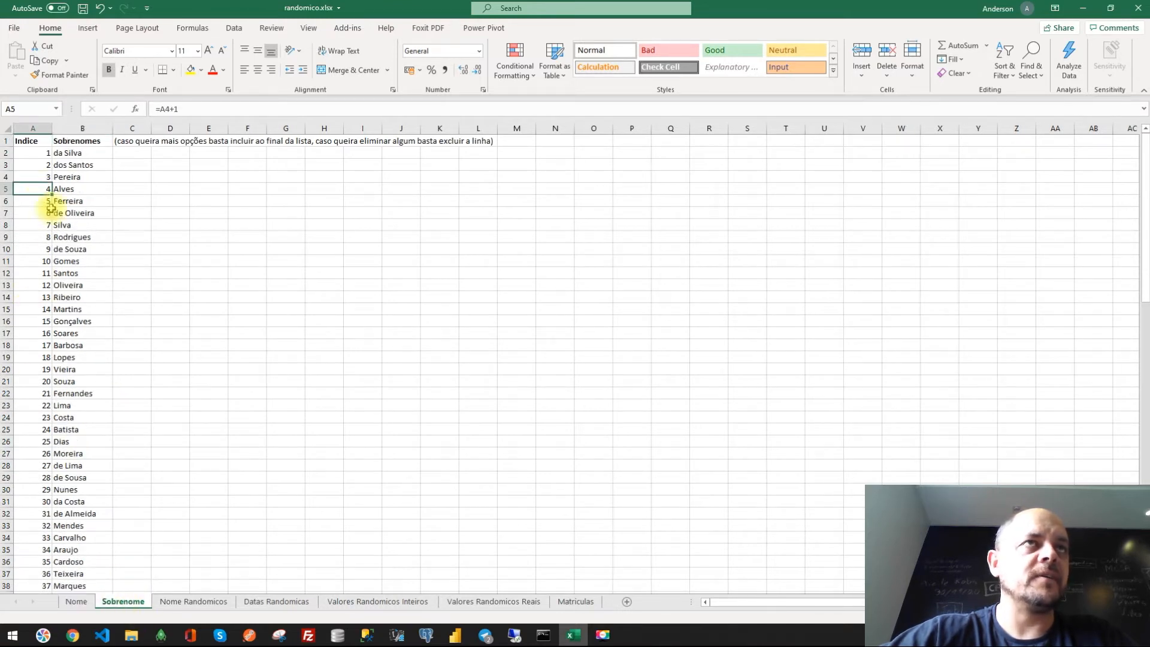
scroll(53, 266, "down", 20)
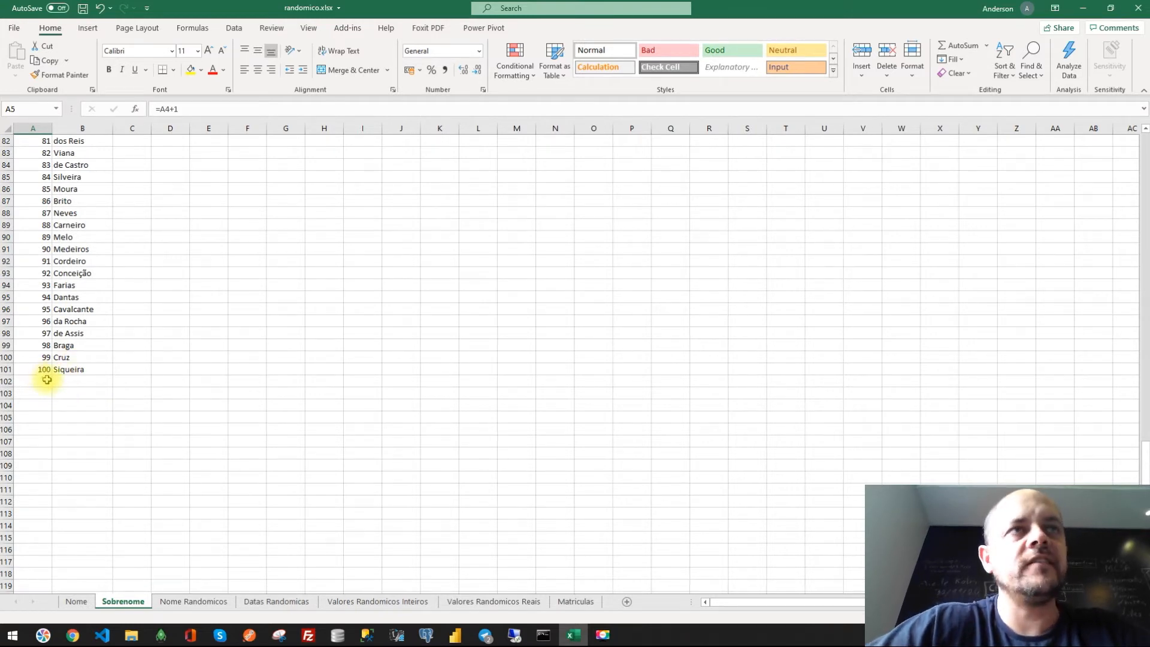
left_click(69, 343)
left_click_drag(78, 251, 89, 299)
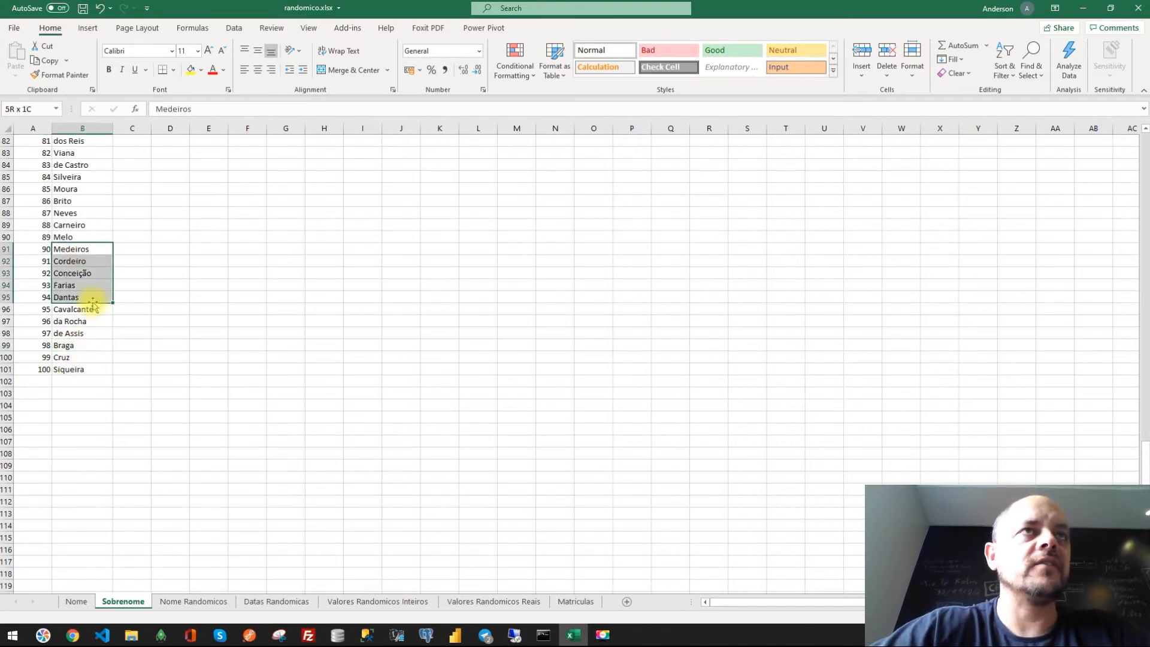
left_click(142, 354)
- Examine the COUNTA range in the random-name formula and the end of the Nome list
left_click(206, 602)
left_click(541, 339)
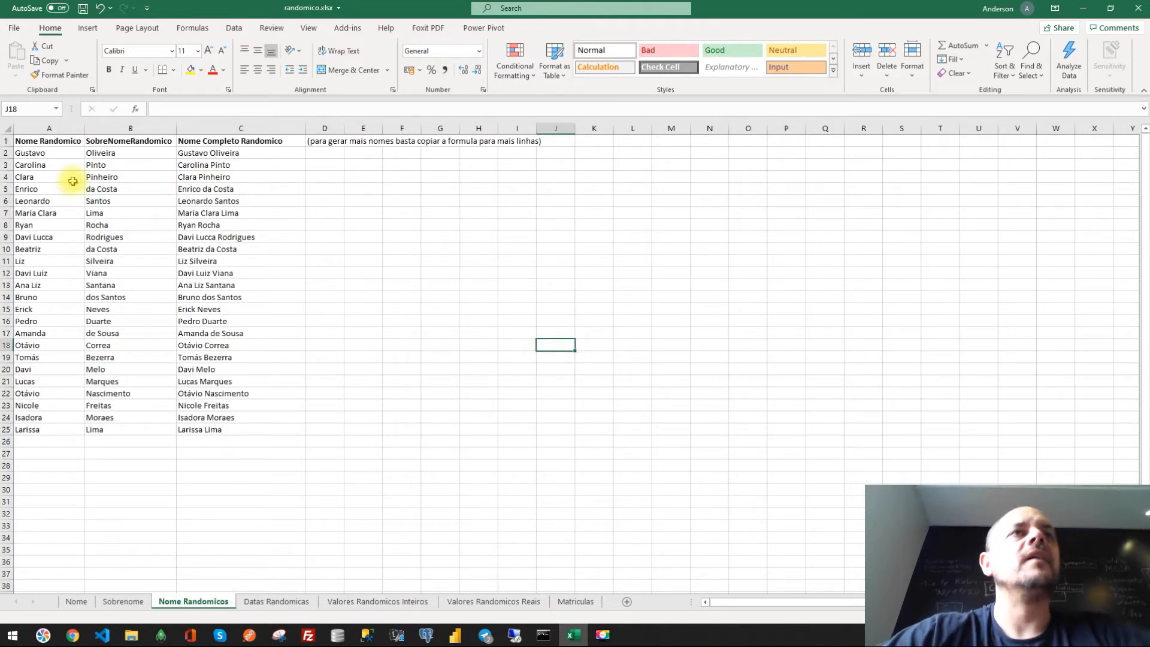
left_click(37, 153)
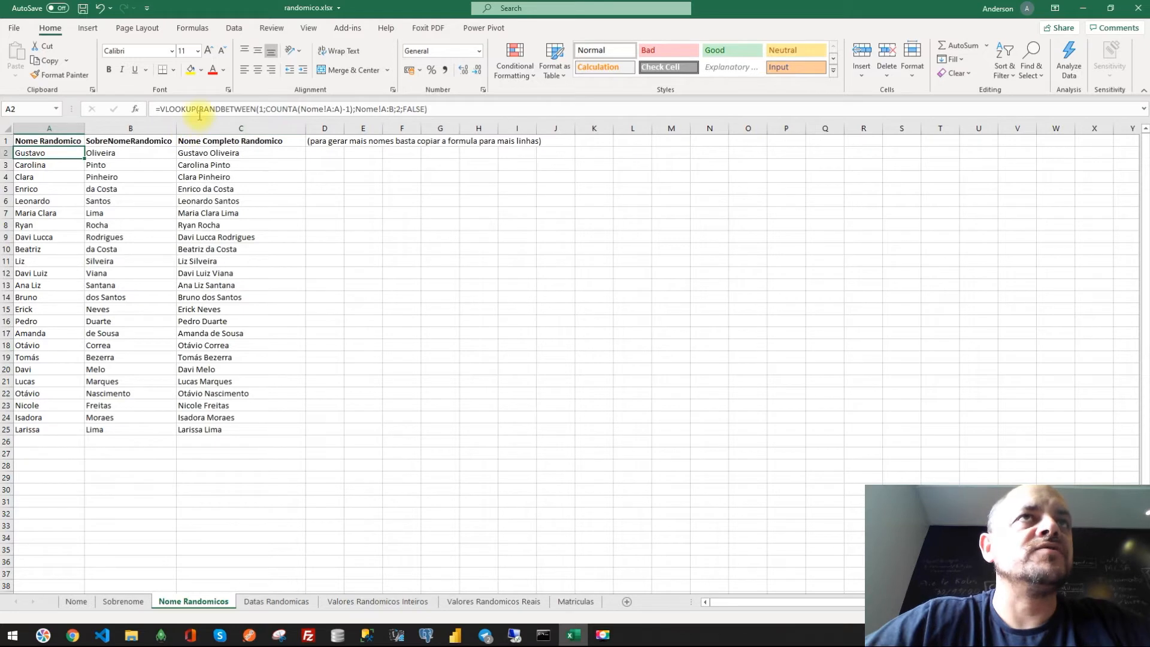
left_click_drag(201, 110, 339, 109)
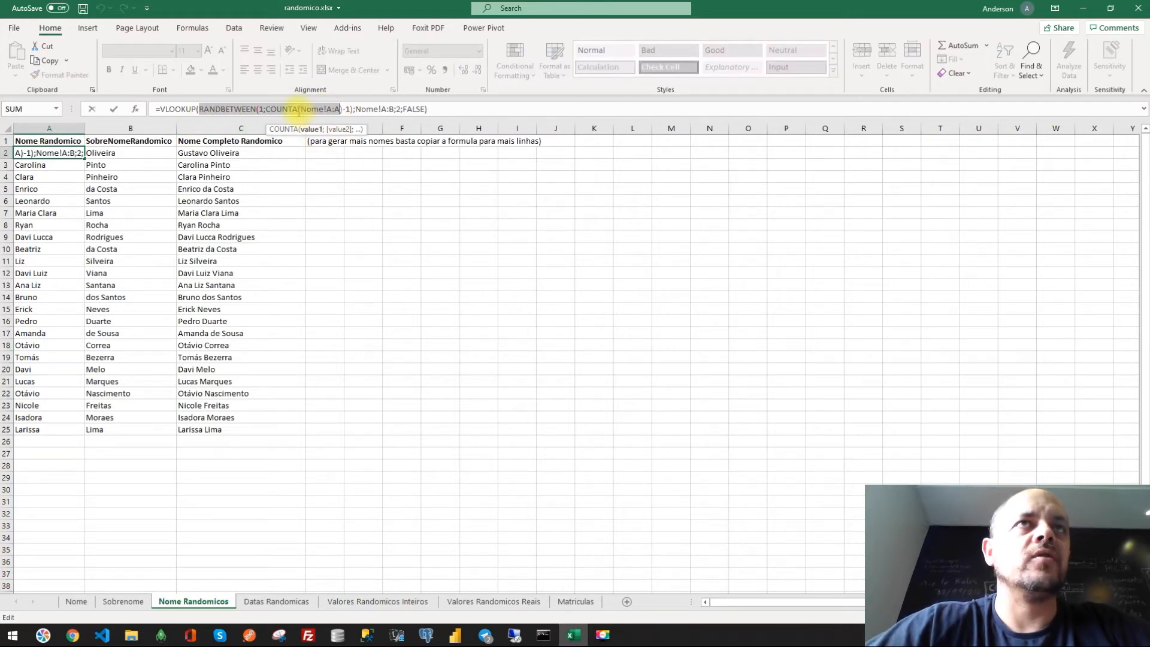
key("Escape")
left_click(76, 602)
left_click(42, 574)
key("ctrl+Down")
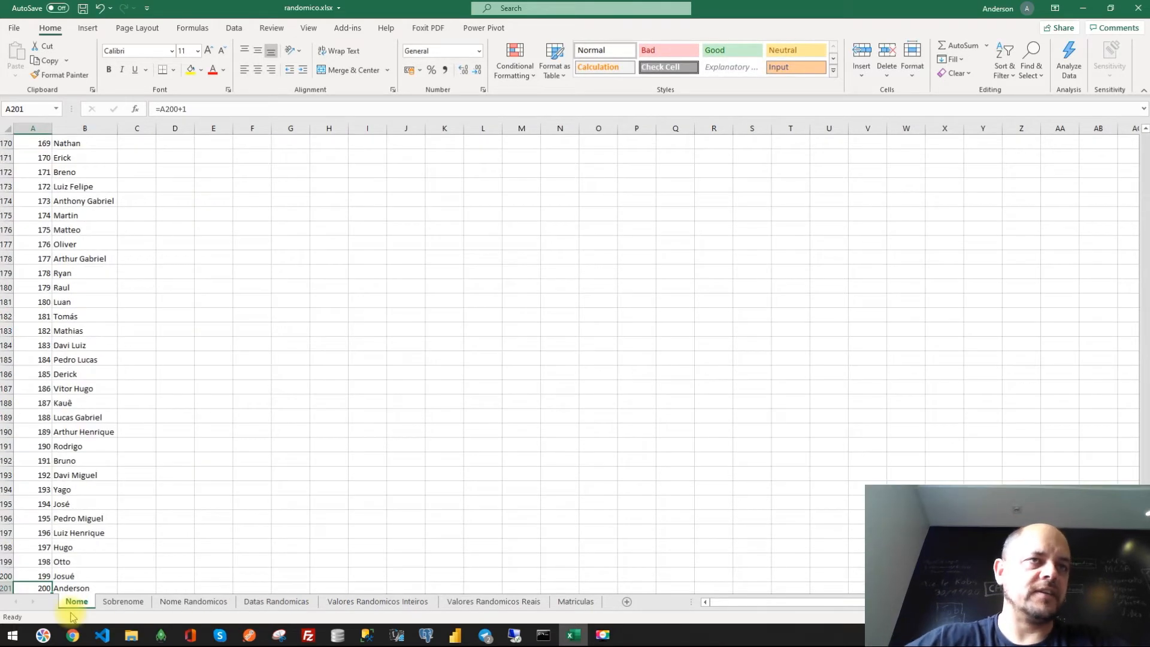
- Examine the random-surname formula in B2 and the full-name formula in C2 of Nome Randomicos
left_click(131, 607)
left_click(193, 602)
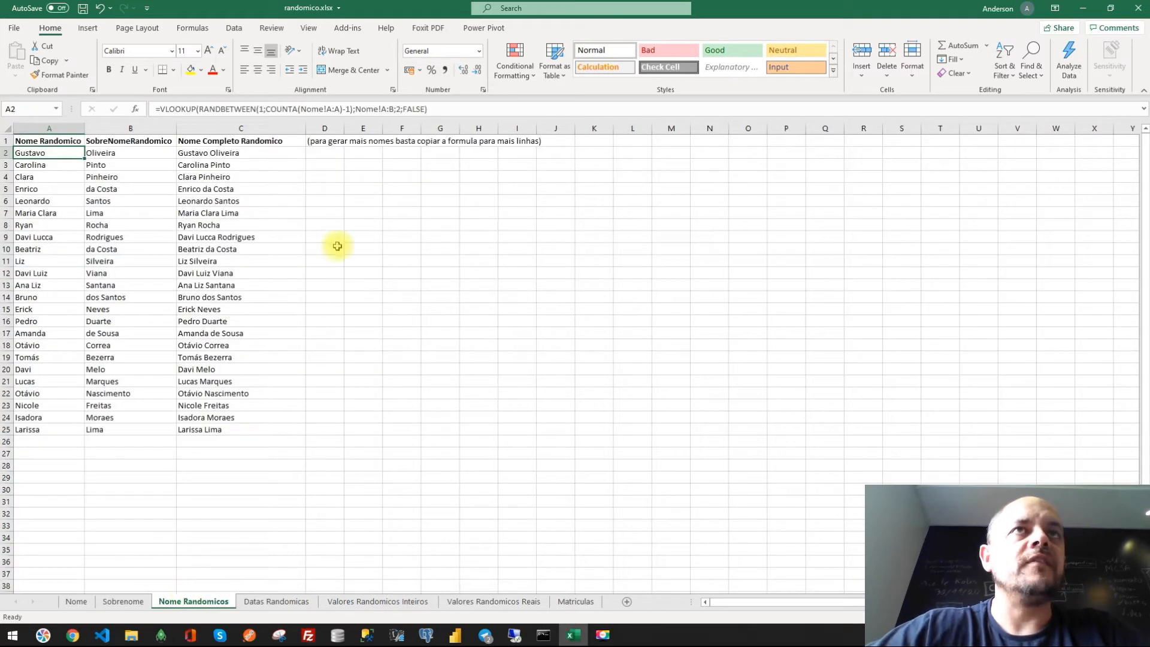
left_click(123, 155)
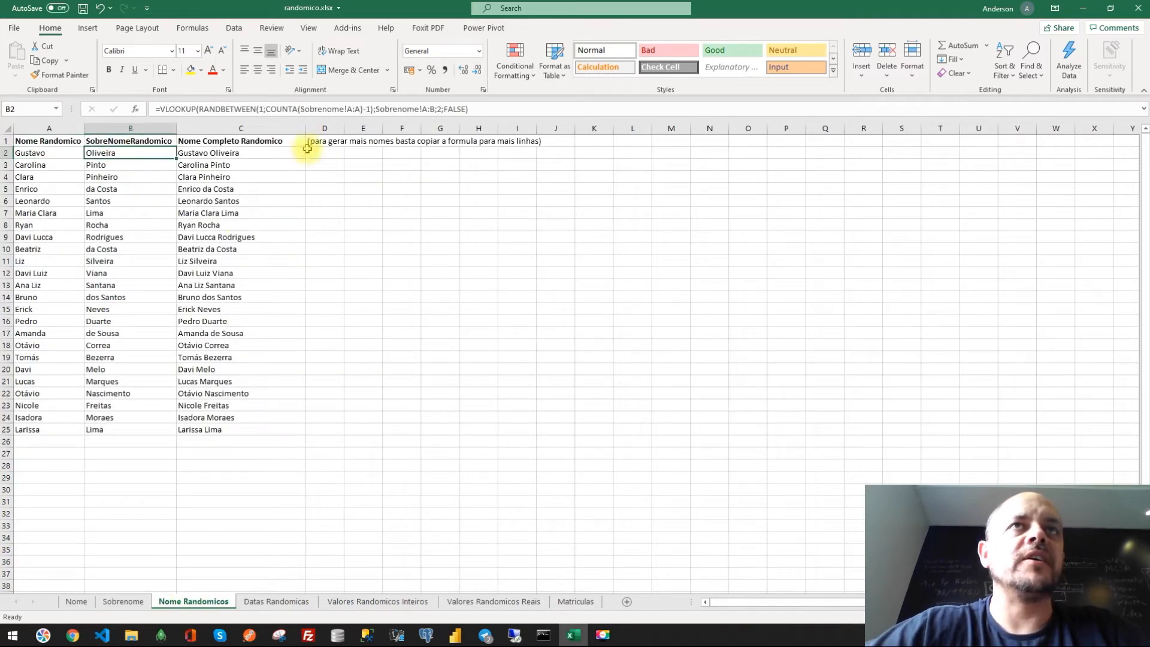
left_click_drag(200, 109, 373, 108)
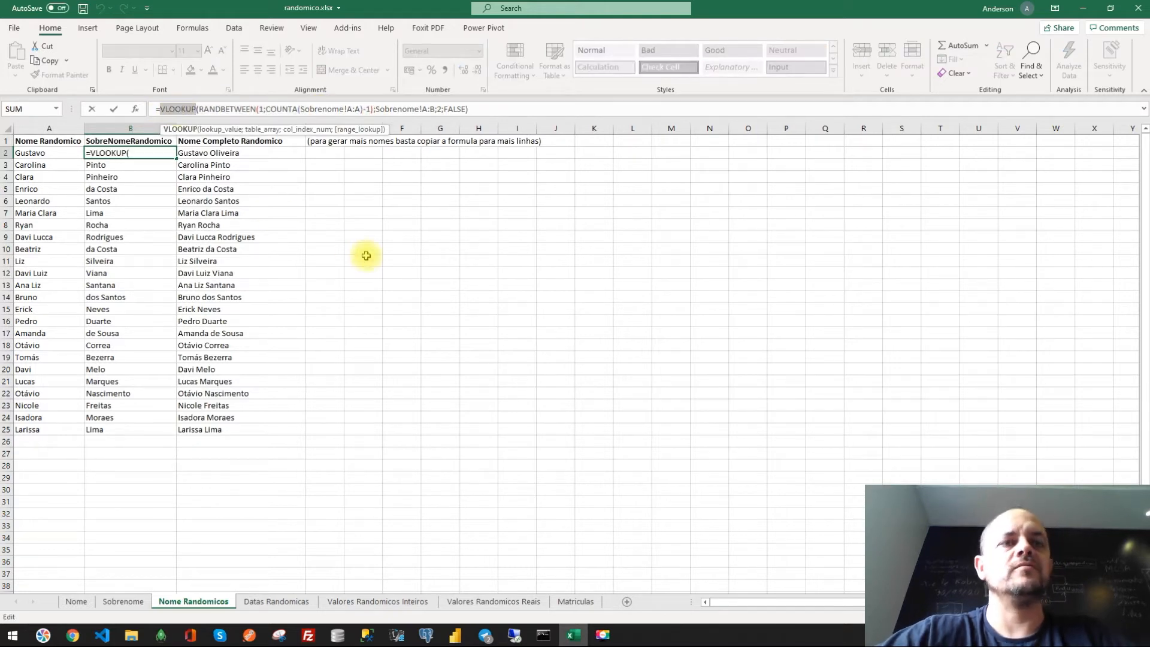
key("Escape")
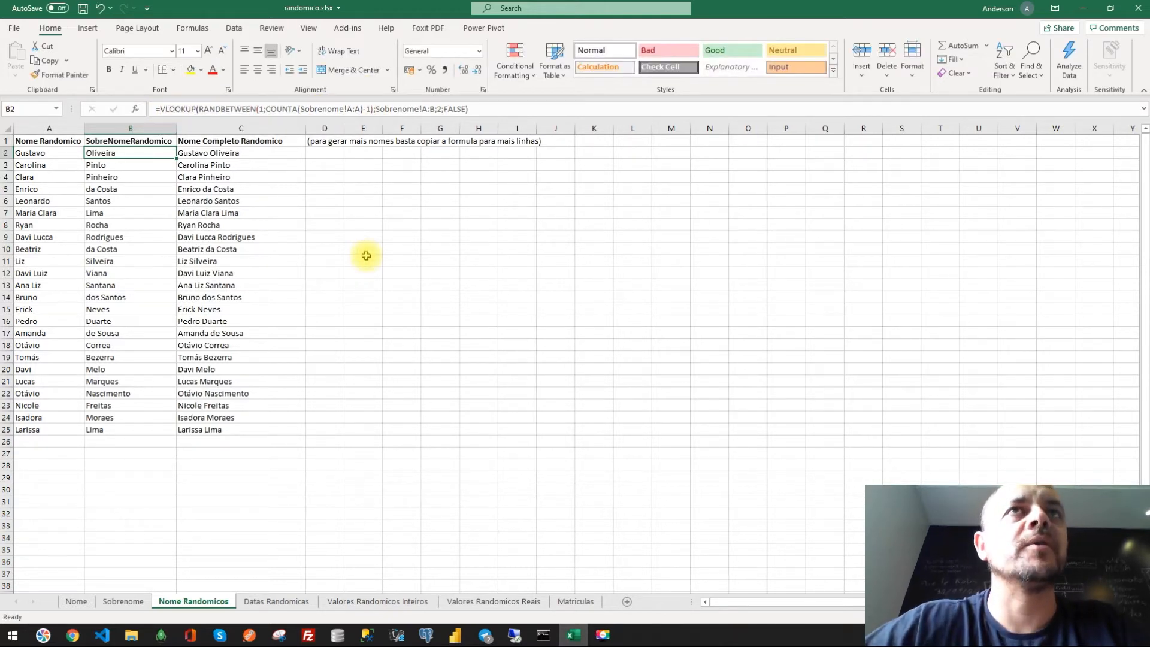
left_click_drag(30, 154, 46, 421)
left_click_drag(123, 154, 121, 431)
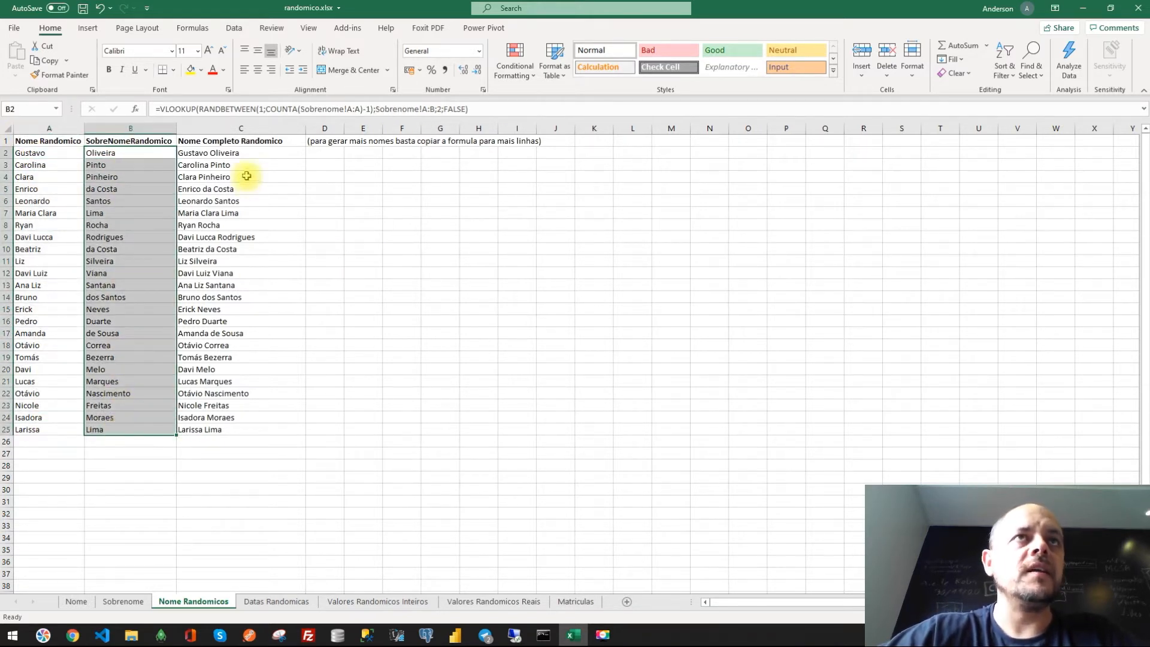
left_click(245, 152)
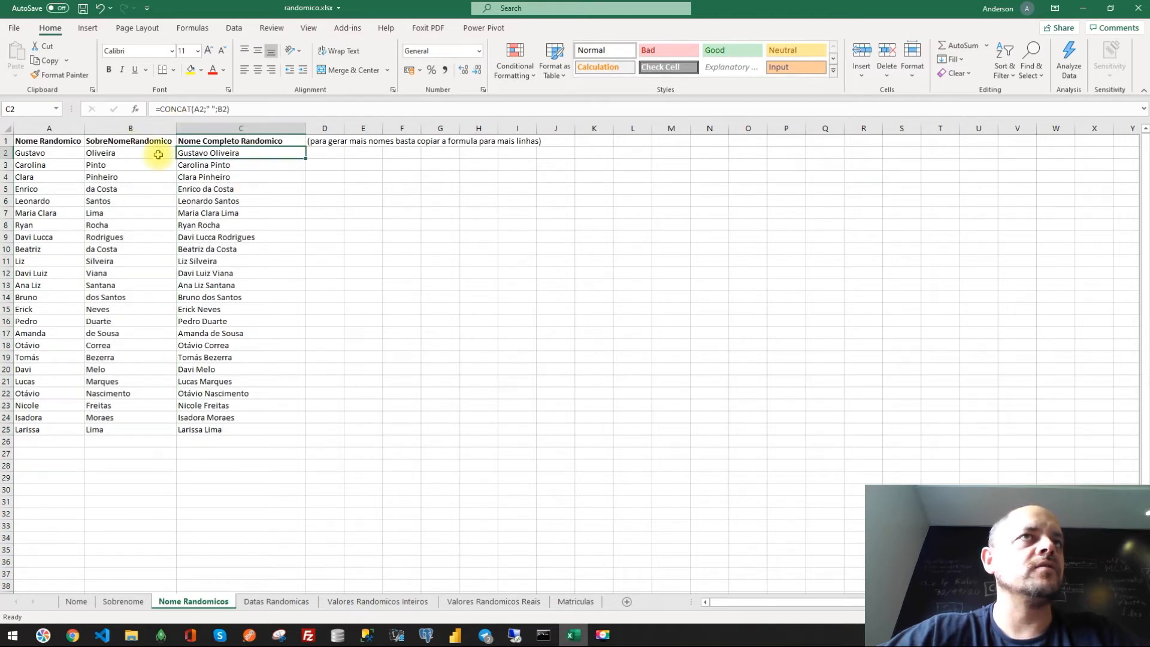
- Copy the random-name formulas in row 25 of Nome Randomicos down to row 36
left_click_drag(257, 429, 27, 432)
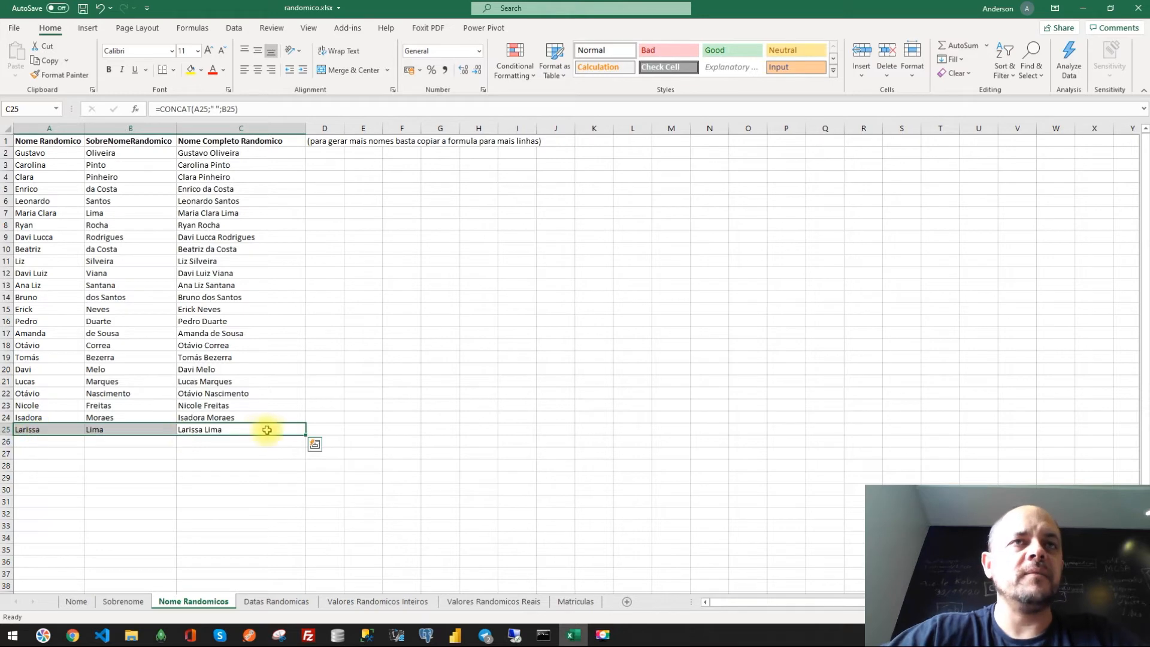
left_click_drag(306, 435, 296, 567)
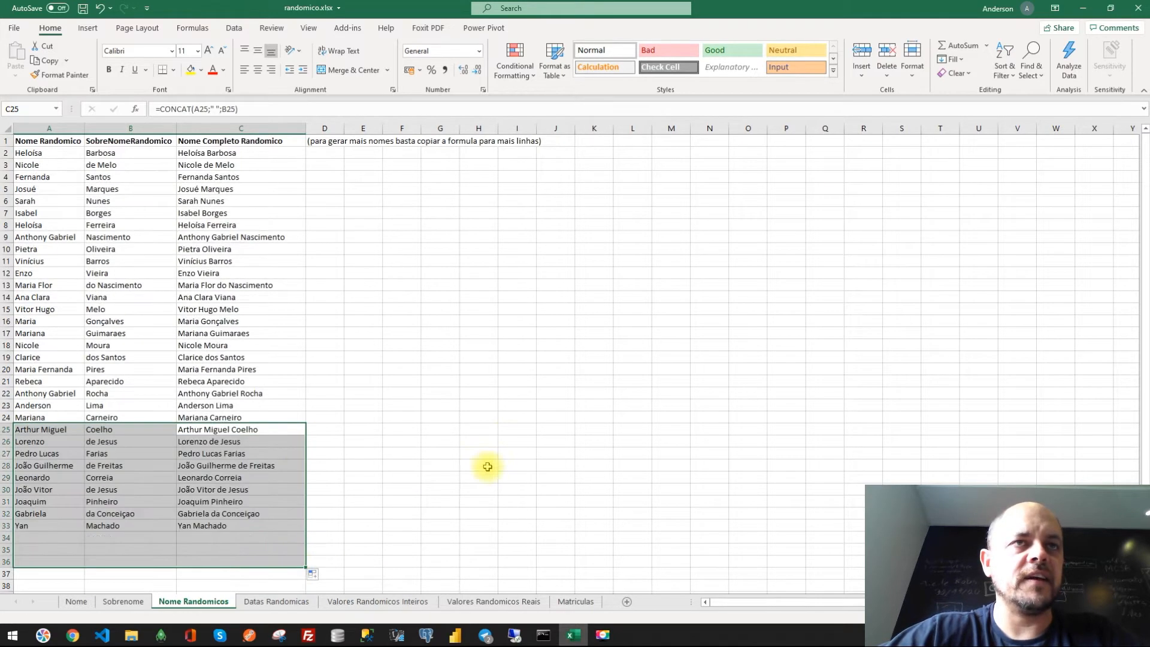
left_click(516, 451)
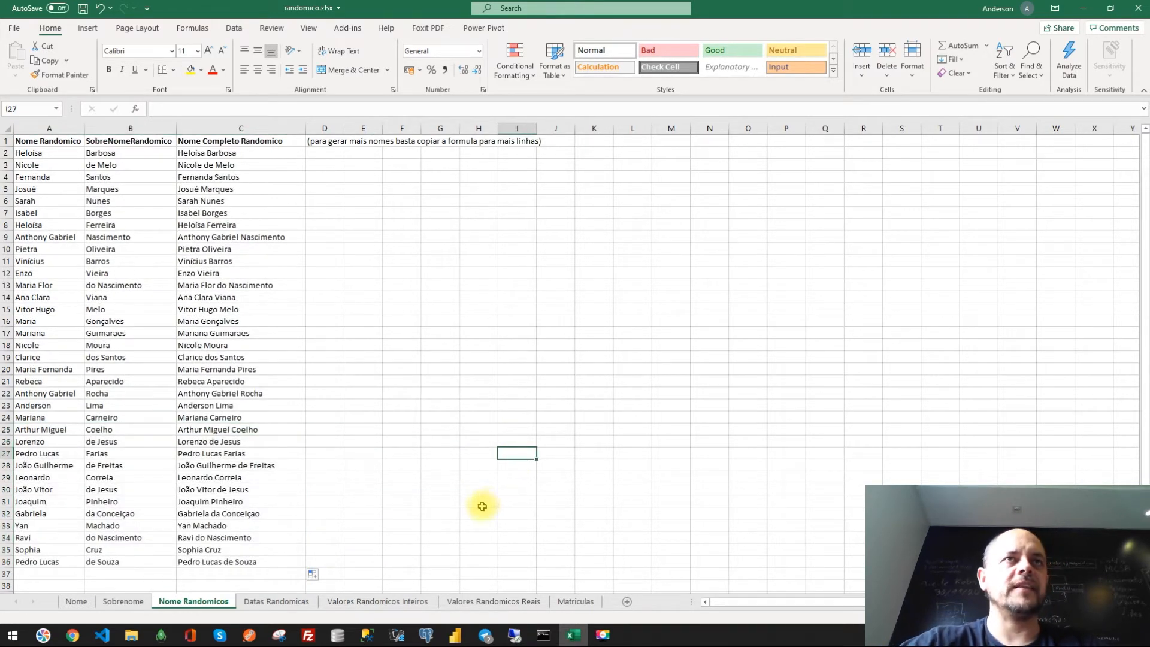
- Switch to the Datas Randomicas sheet and set the start date (Inicio) to 01/01/2019
left_click(276, 601)
left_click(214, 391)
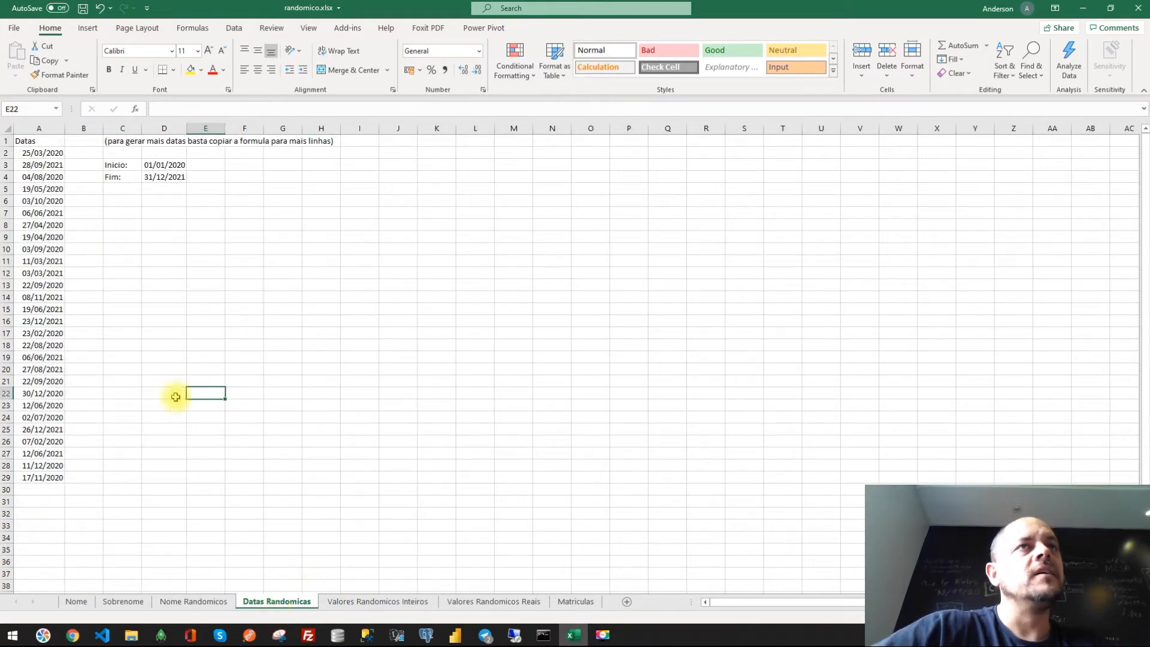
left_click_drag(120, 167, 158, 178)
left_click(154, 168)
left_click(154, 179)
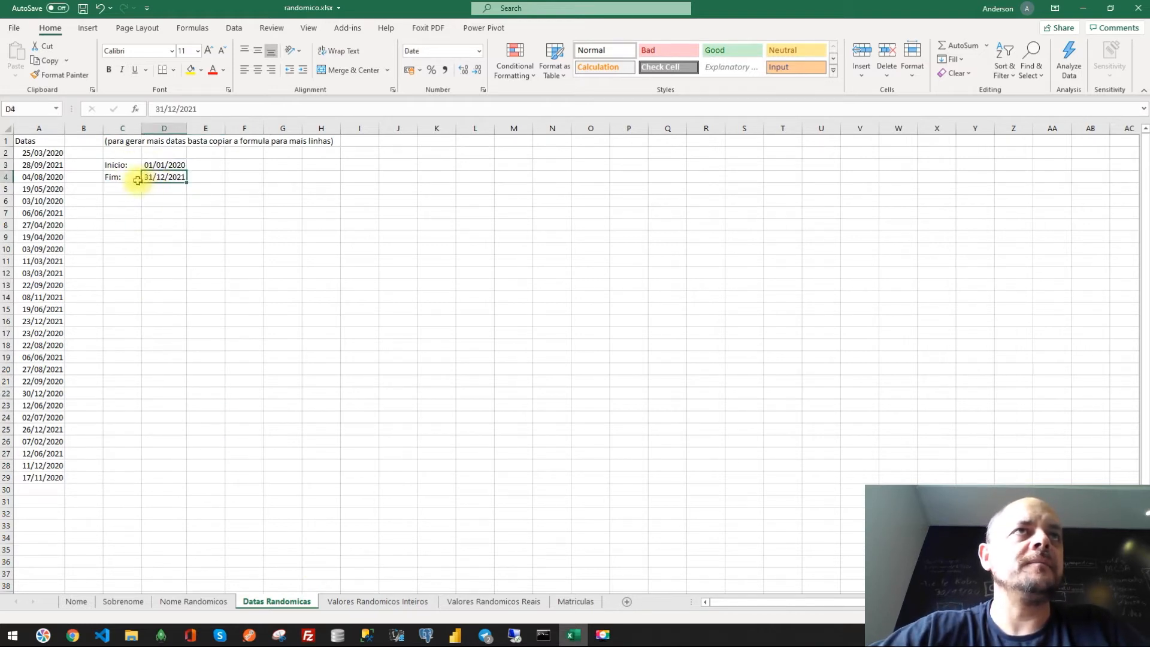
left_click(162, 169)
type("01")
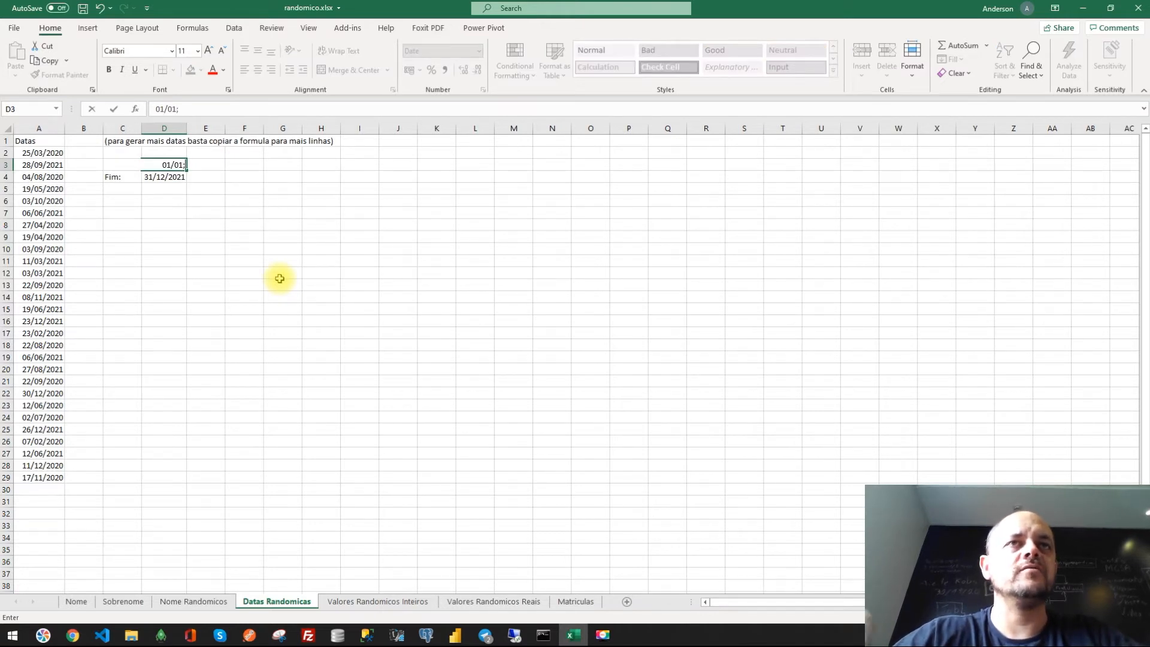
type("/01/2019")
key("Return")
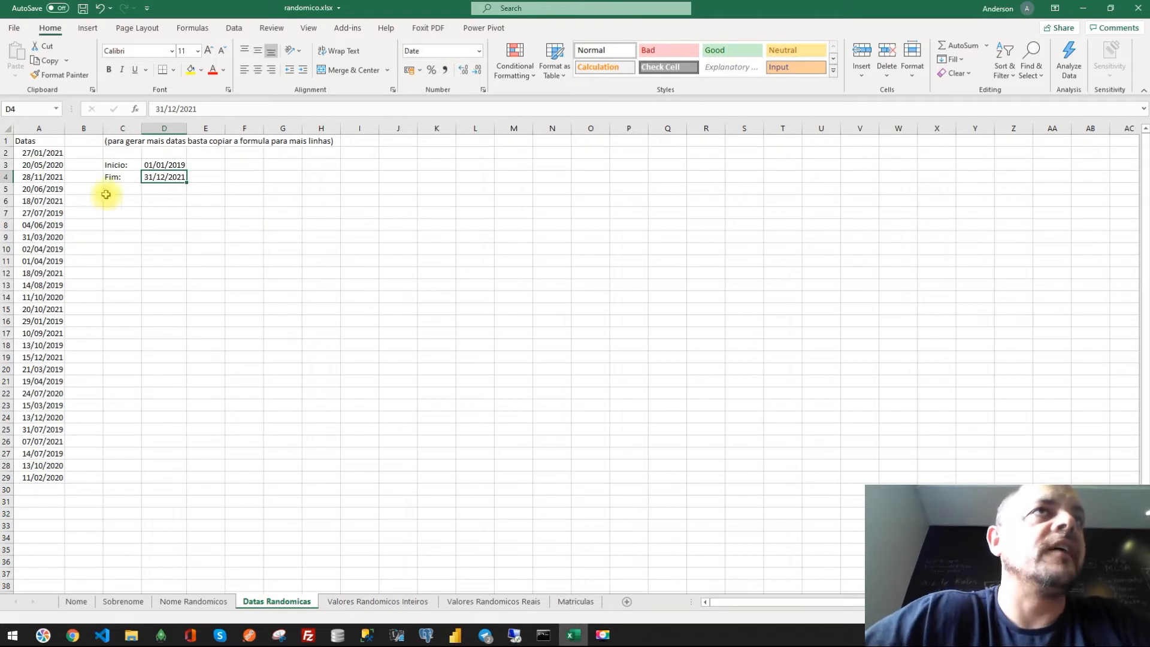
- Show the start date and the random-date column in Number format
left_click(46, 153)
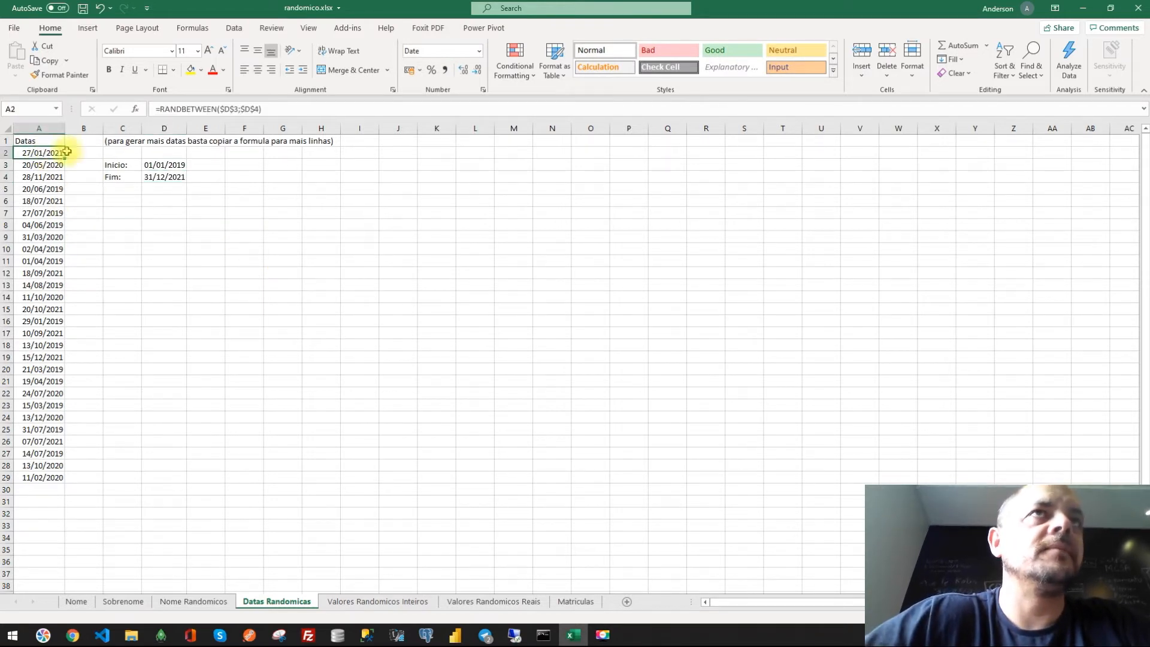
left_click(157, 166)
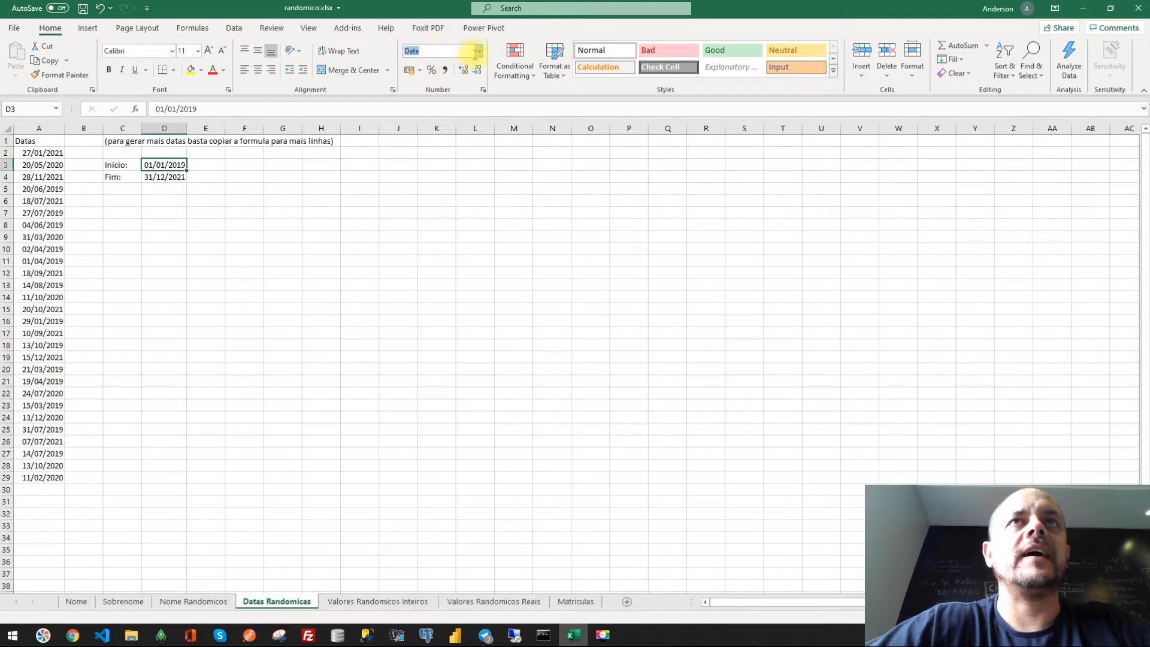
left_click(478, 51)
left_click(470, 102)
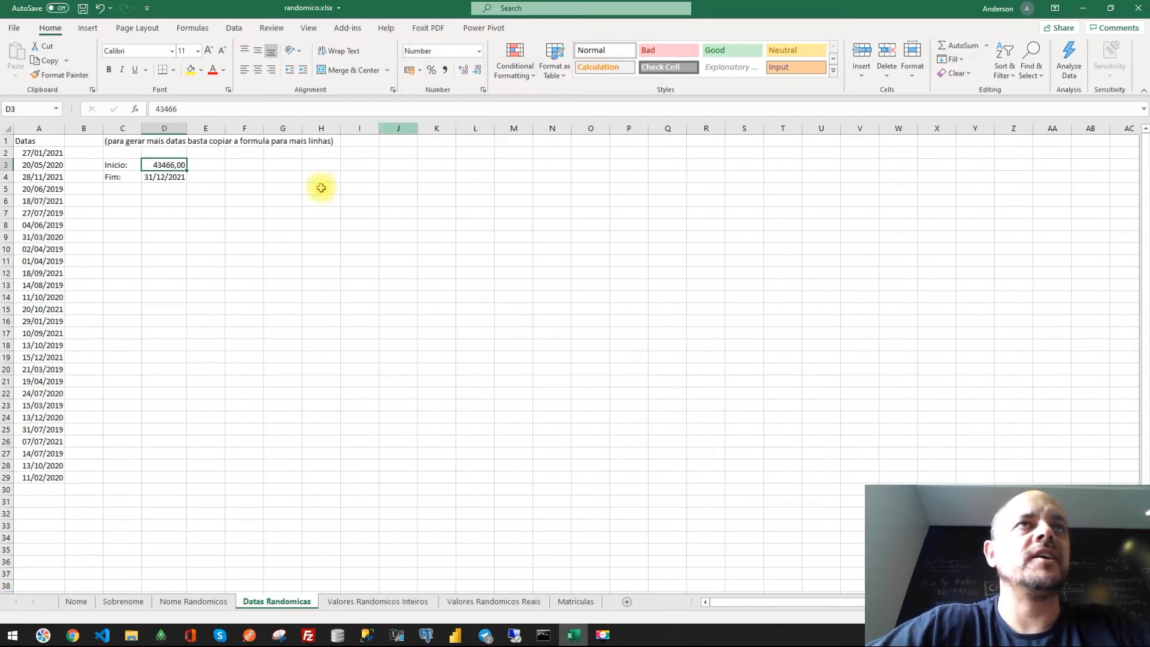
left_click_drag(40, 153, 29, 477)
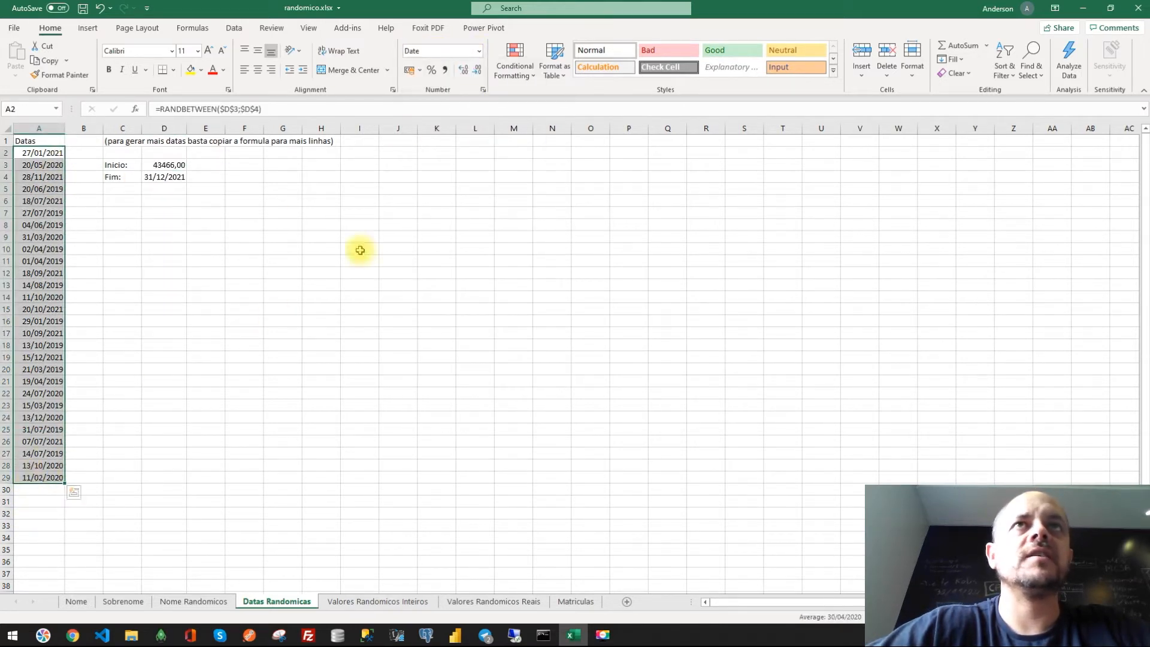
left_click(478, 51)
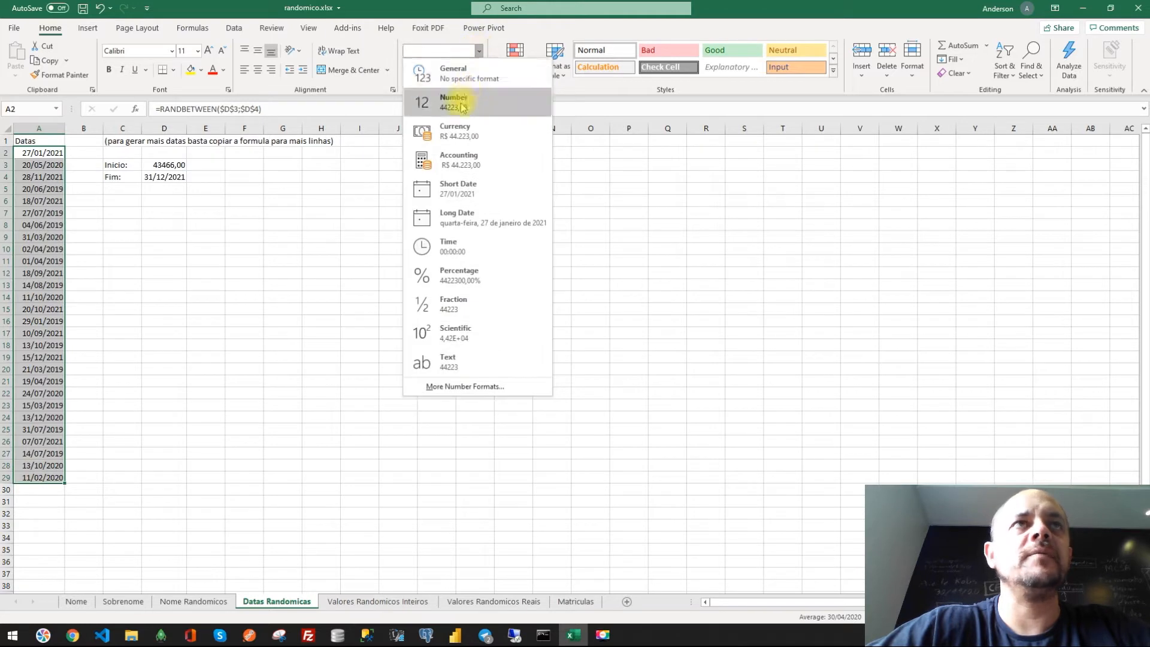
left_click(470, 102)
left_click(400, 248)
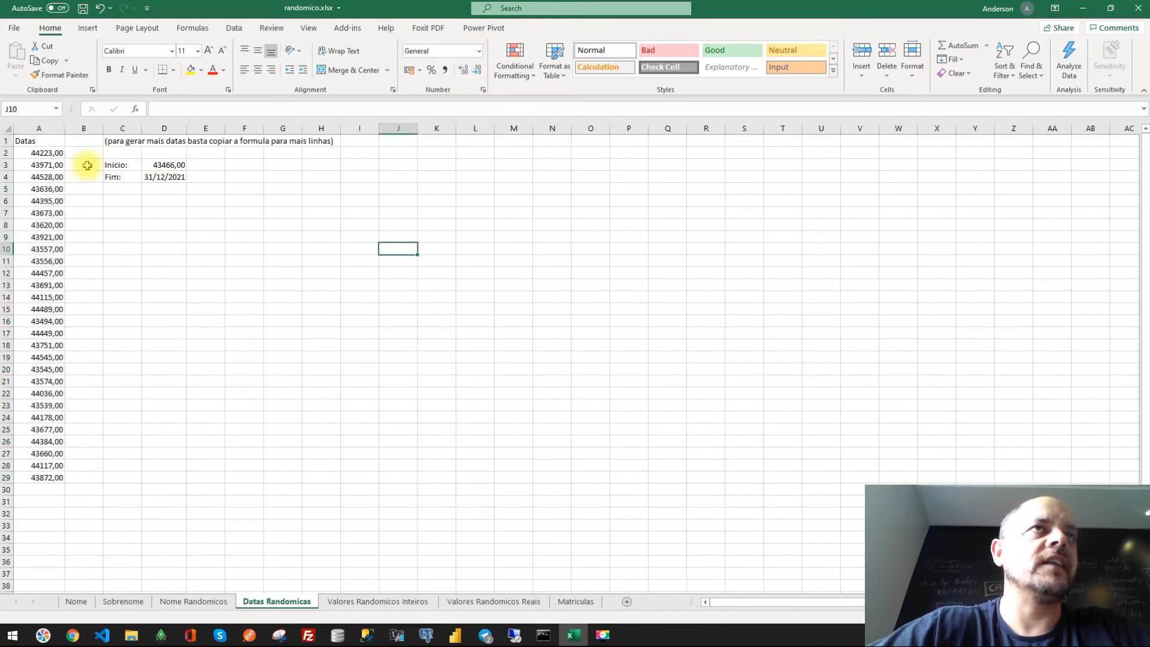
- Restore the Short Date format on the start date and the random-date column
left_click_drag(48, 154, 46, 473)
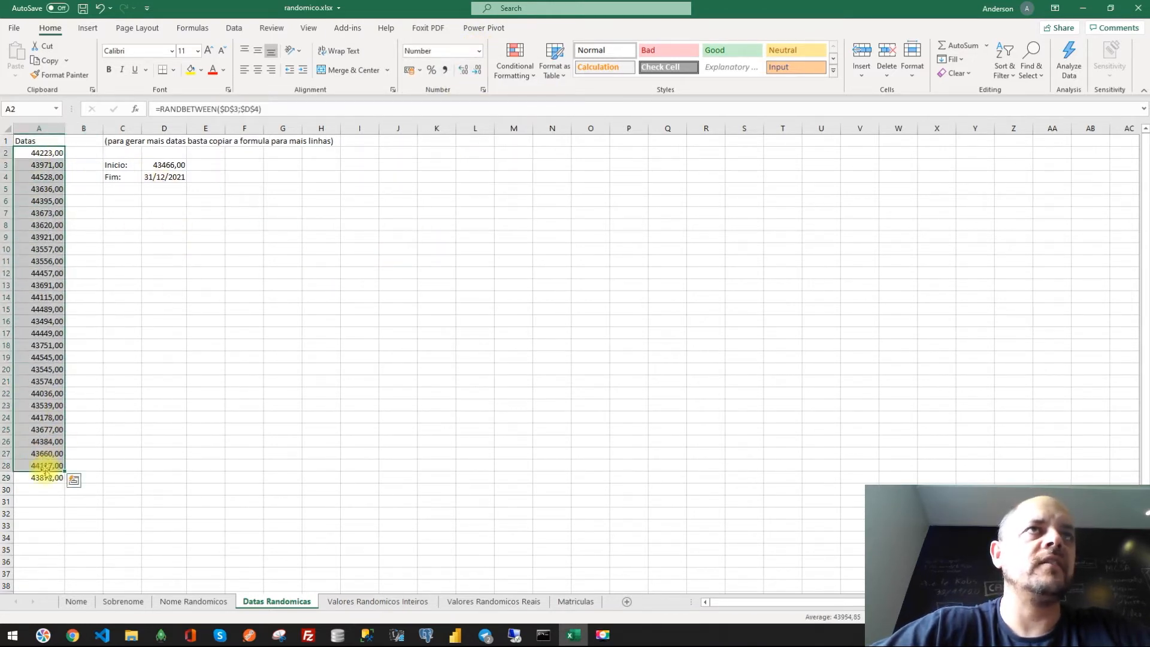
left_click(151, 166)
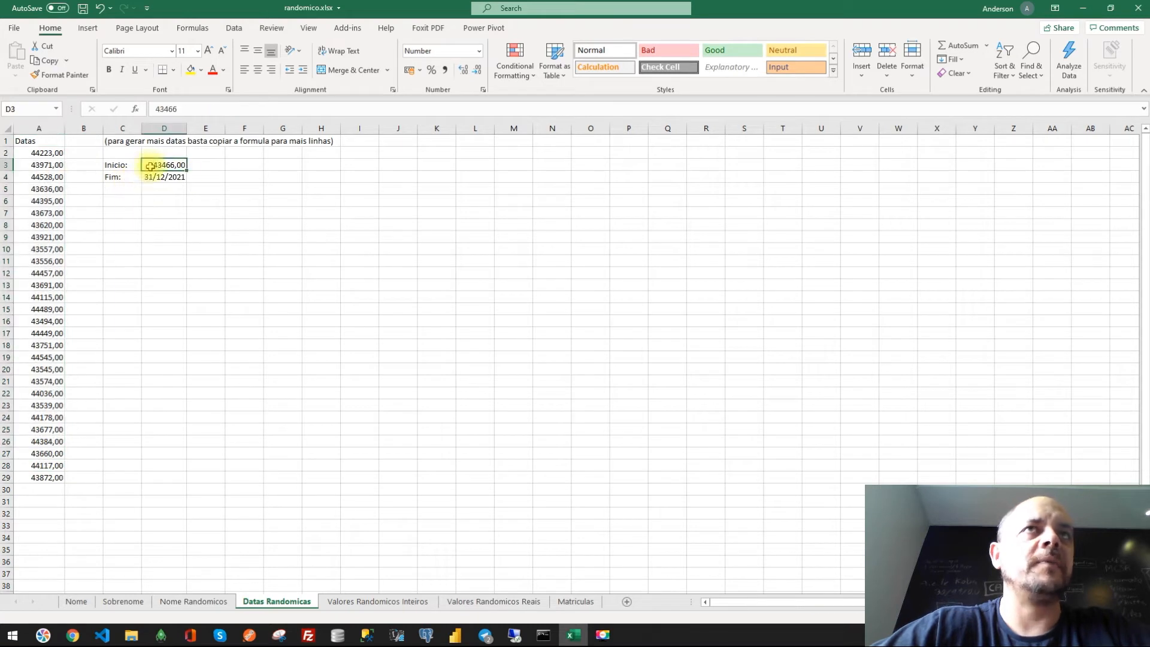
left_click(479, 53)
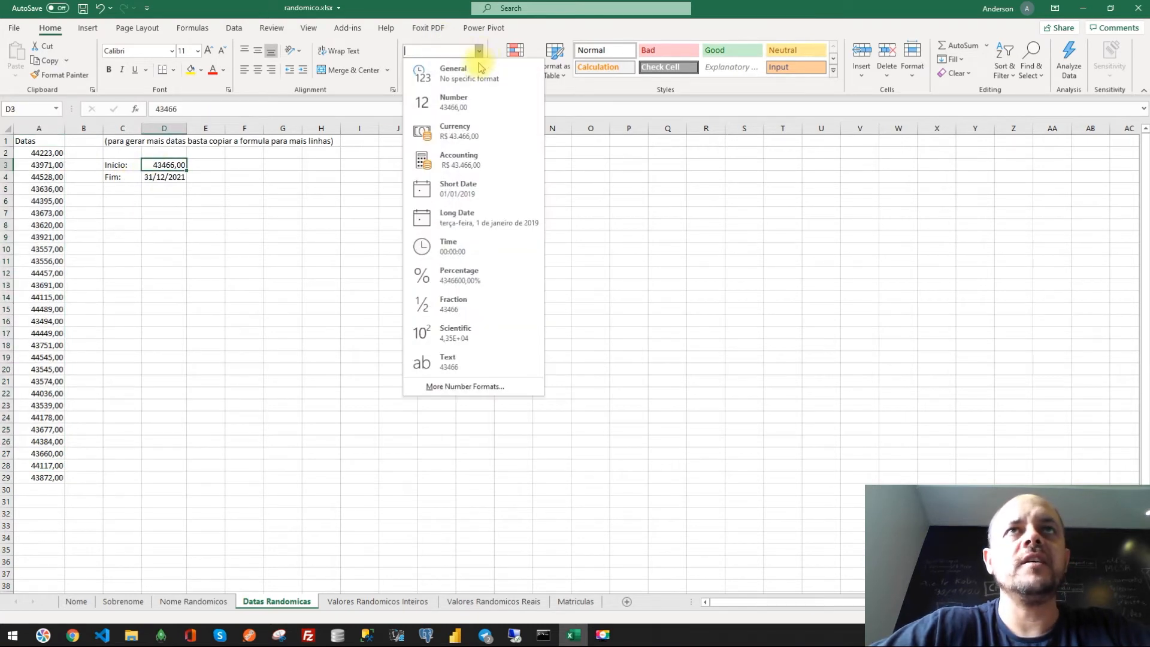
left_click(460, 190)
left_click_drag(51, 155, 42, 473)
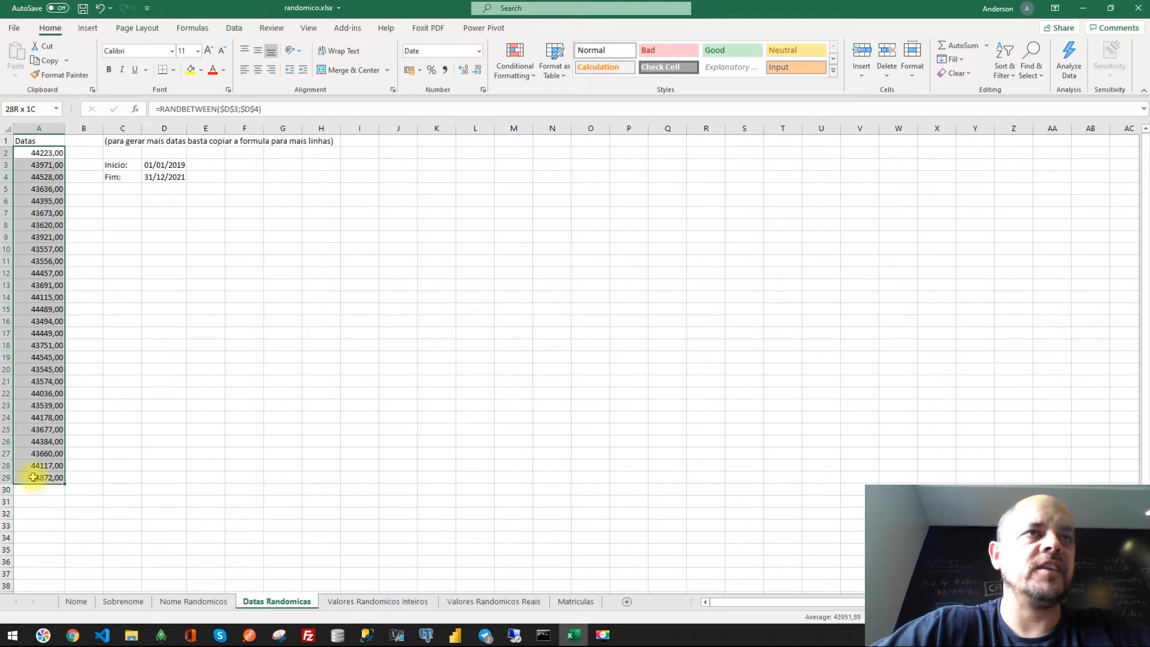
left_click(479, 54)
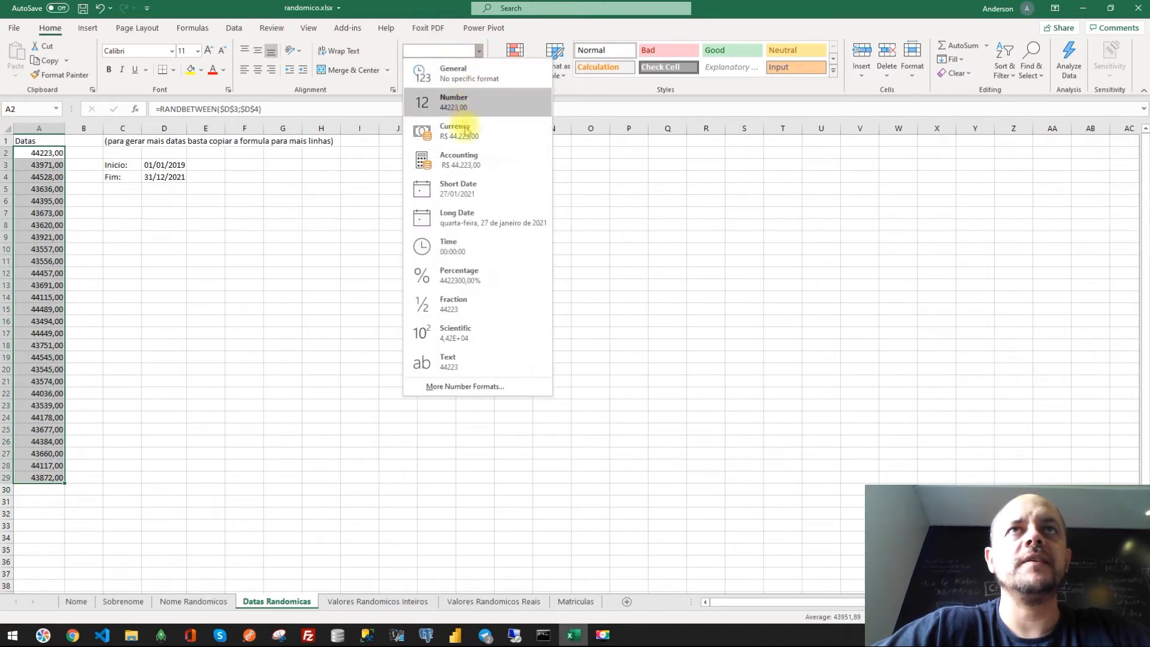
left_click(470, 191)
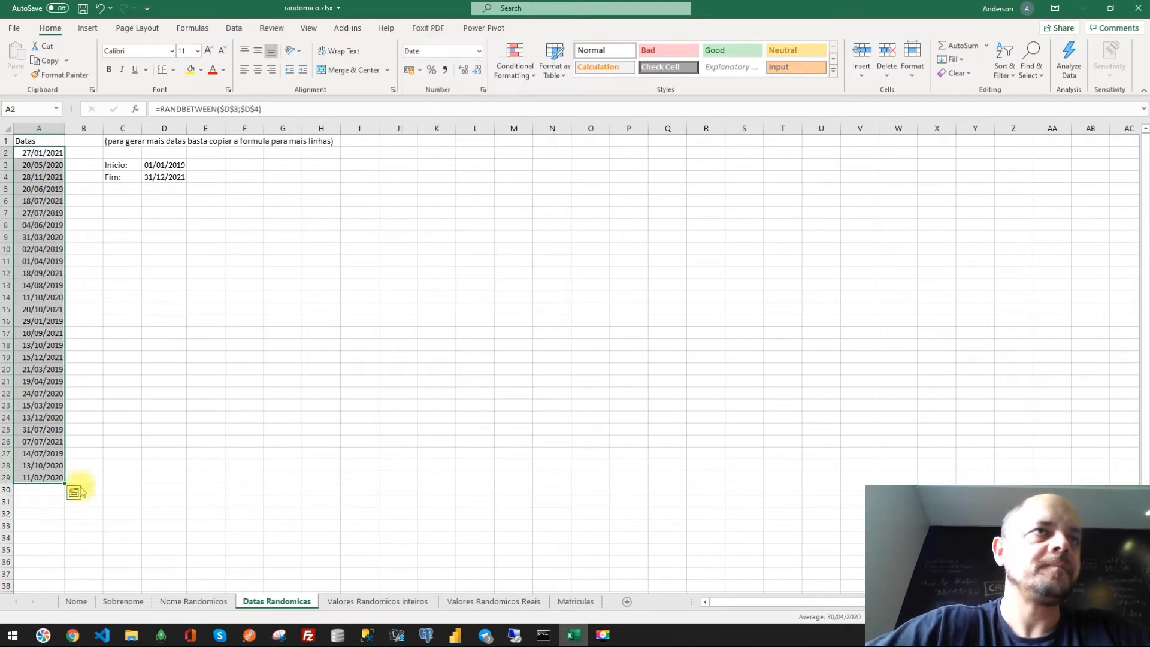
- Copy the random-date formula in column A down to row 34
left_click(30, 477)
left_click_drag(65, 483, 51, 536)
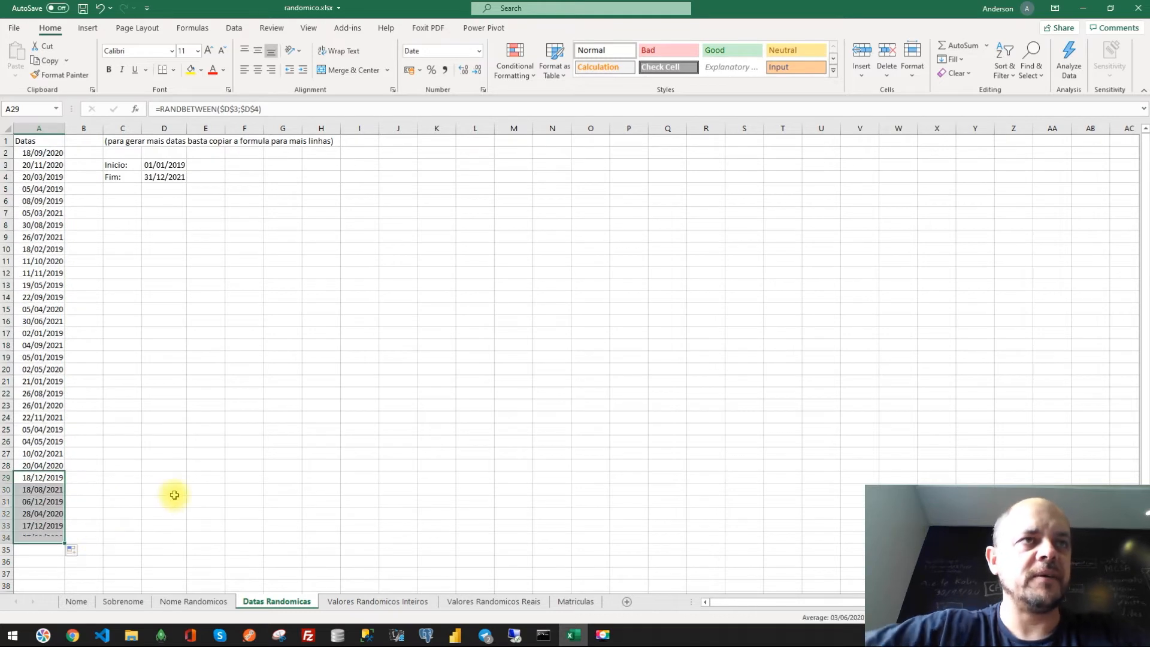
left_click_drag(53, 154, 39, 551)
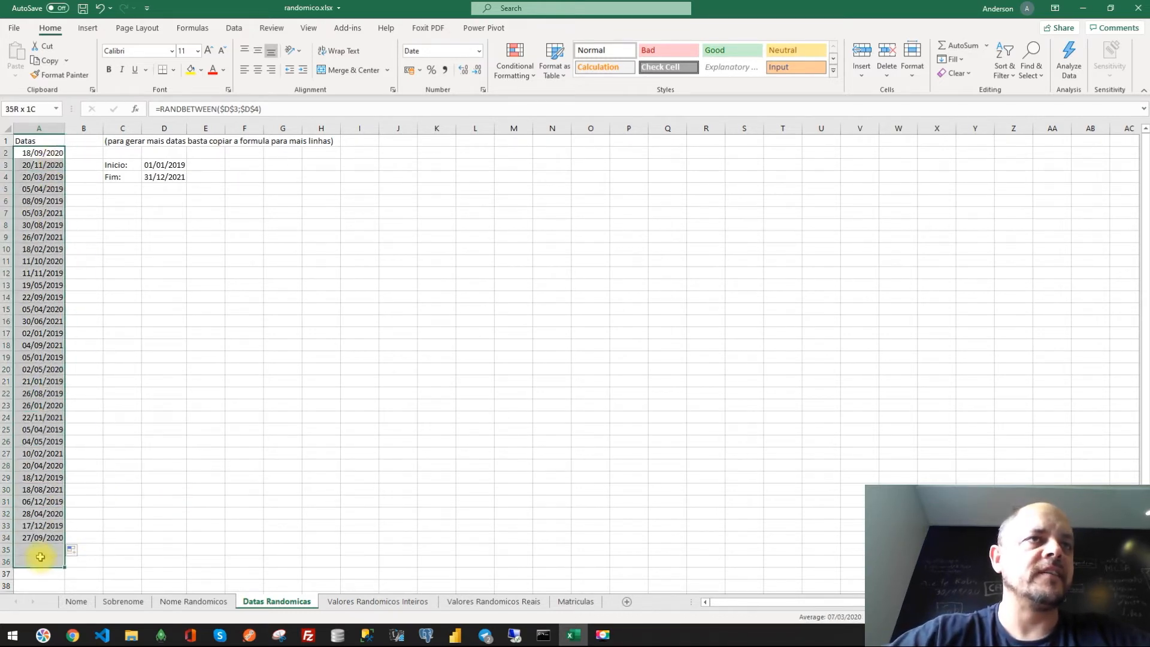
- Recalculate the sheet to generate new random dates
left_click(201, 405)
double_click(39, 356)
key("Return")
key("Right")
key("F9")
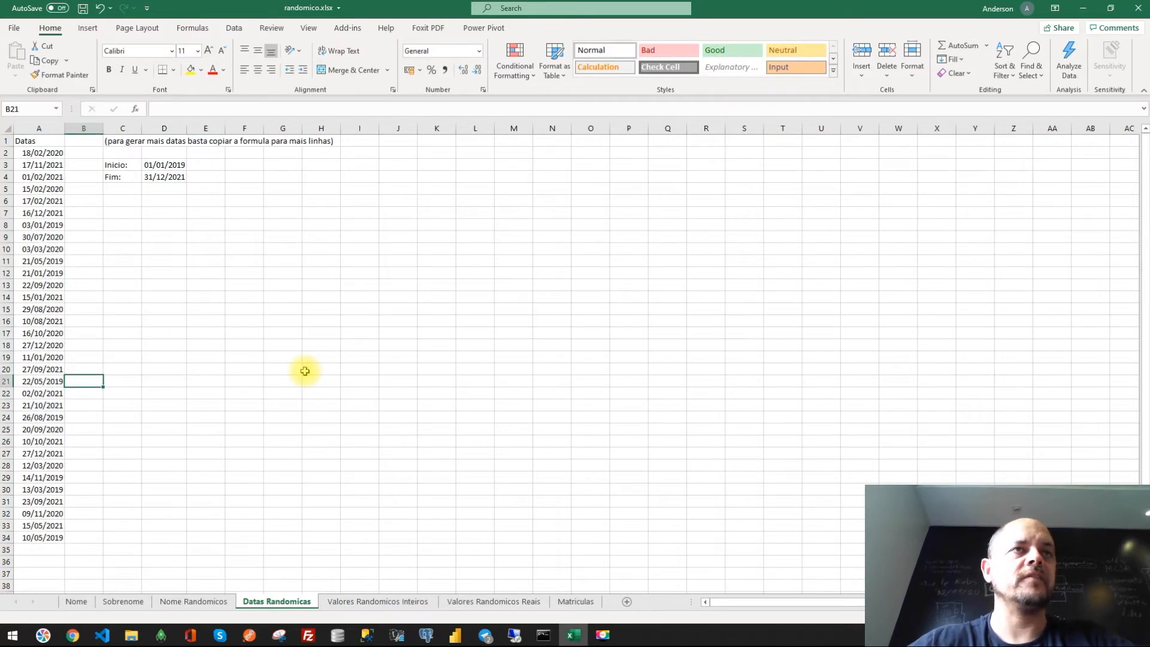
key("Right")
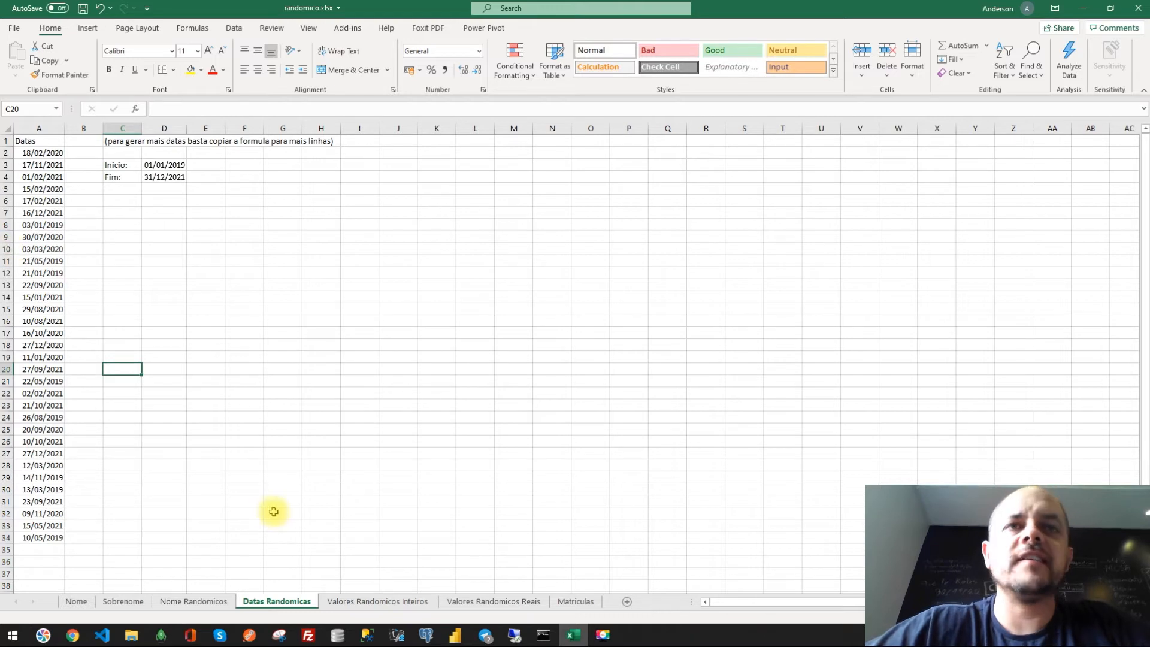
- Switch to Valores Randomicos Inteiros, retitle column A's header as Valores, and save the workbook
left_click(372, 602)
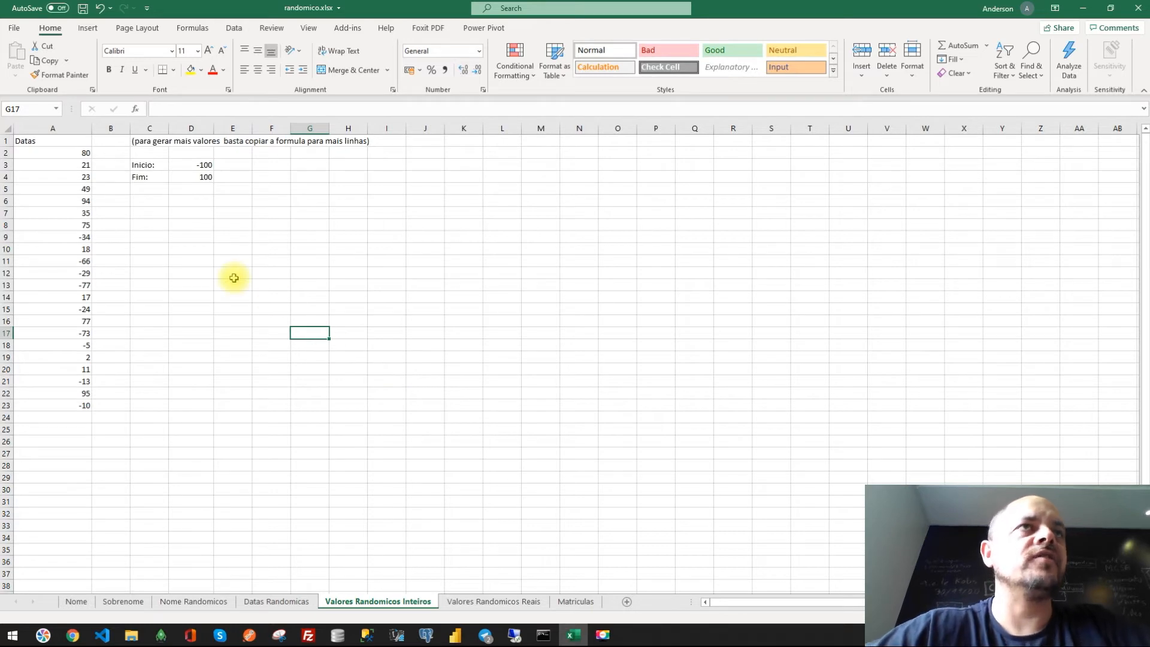
left_click(39, 143)
type("Valores")
key("Return")
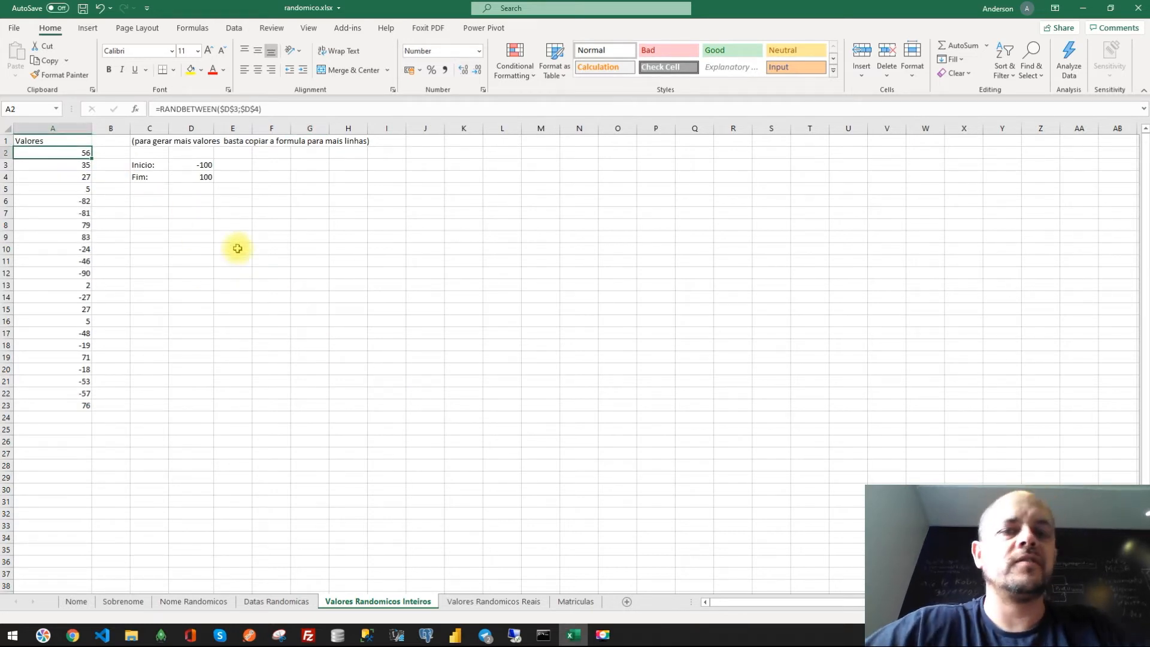
key("ctrl+b")
key("ctrl+s")
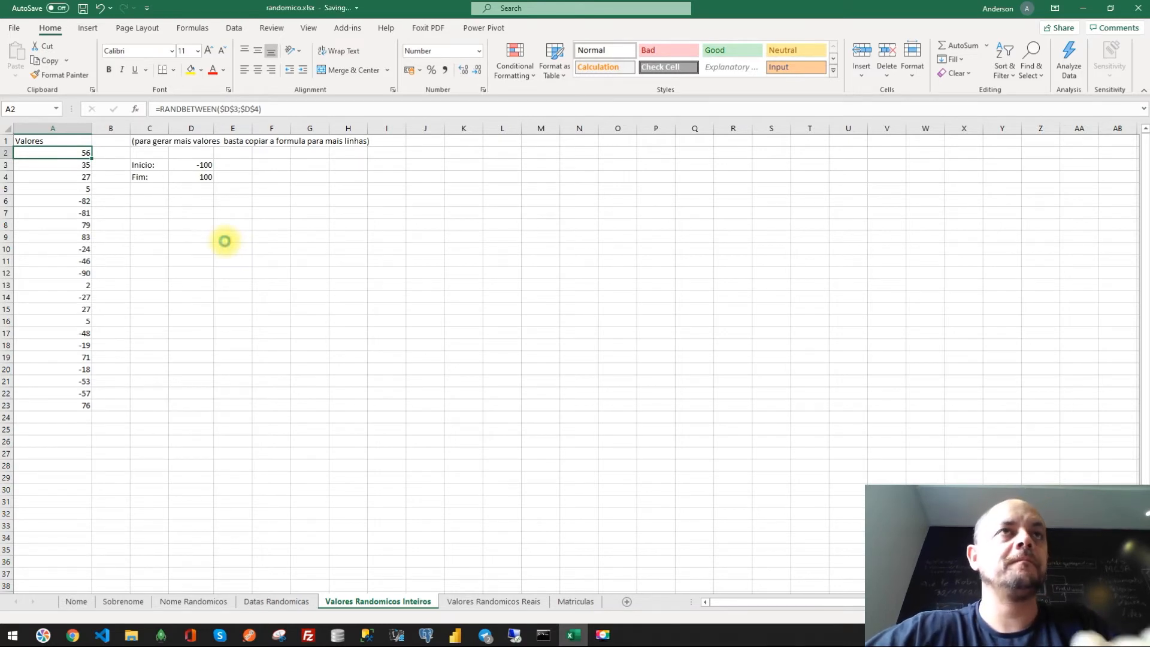
- Examine the Inicio and Fim bounds used by the random-integer formula
left_click(225, 240)
left_click(188, 168)
left_click(199, 177, "shift")
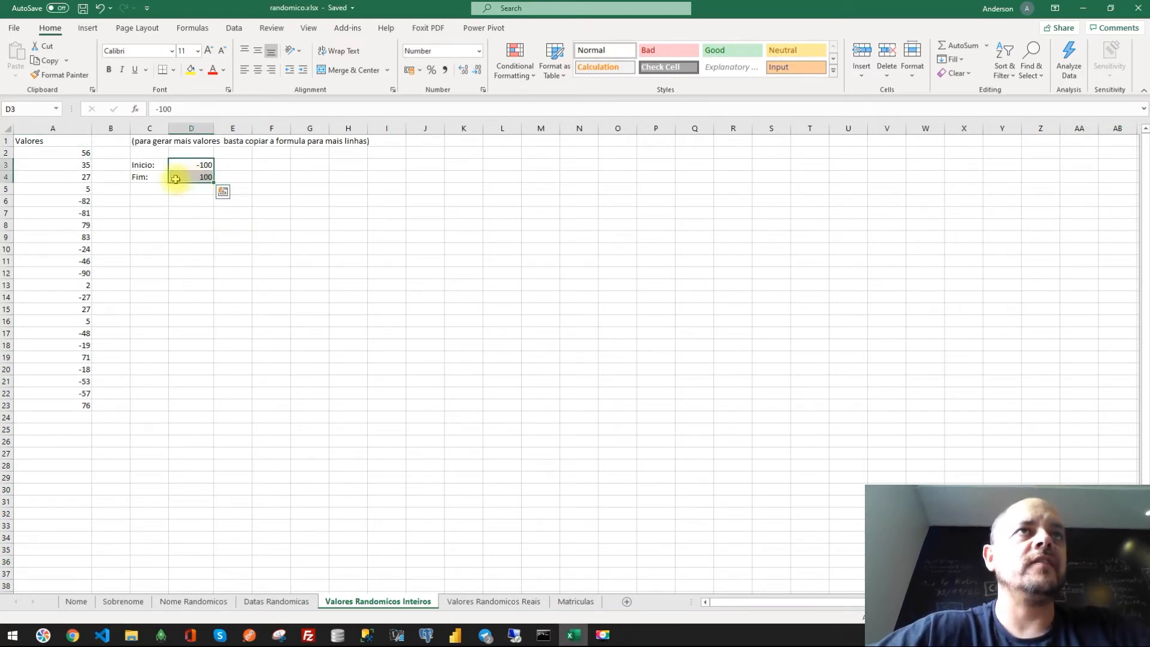
left_click(152, 167)
left_click(152, 177)
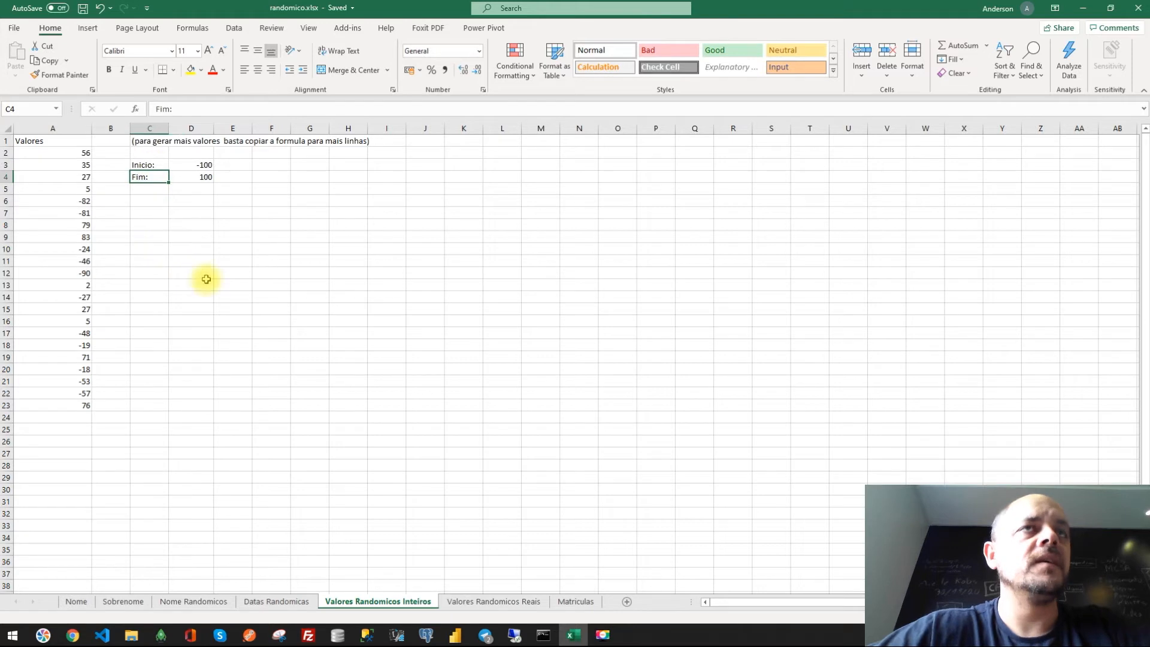
left_click(186, 165)
left_click(195, 178)
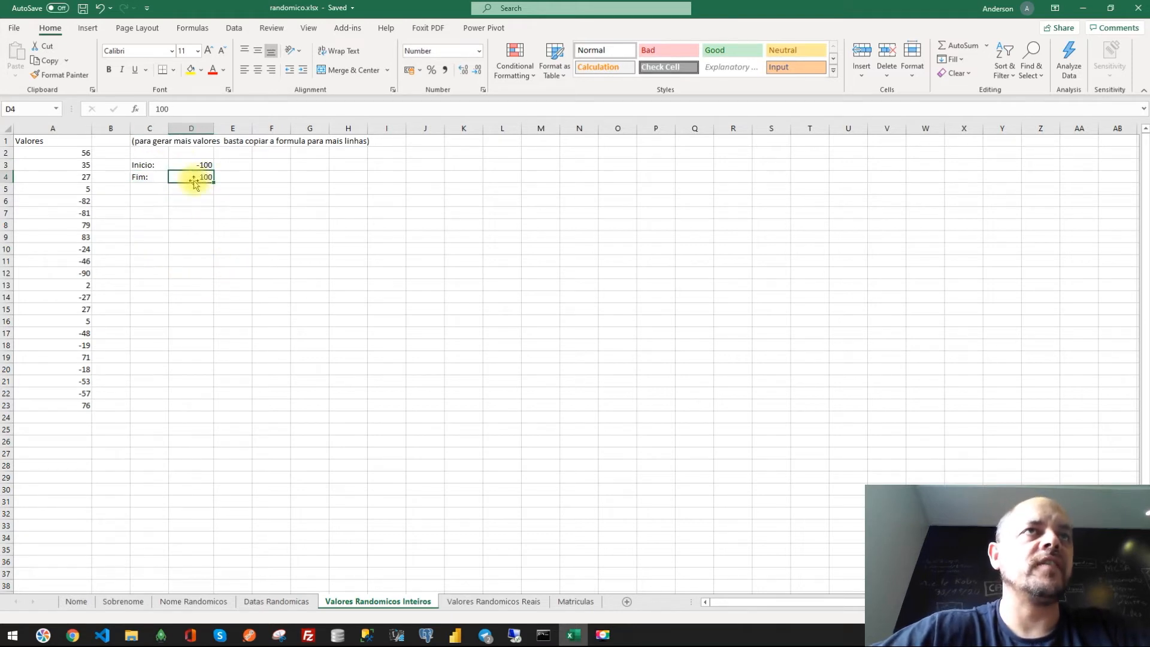
left_click(192, 165)
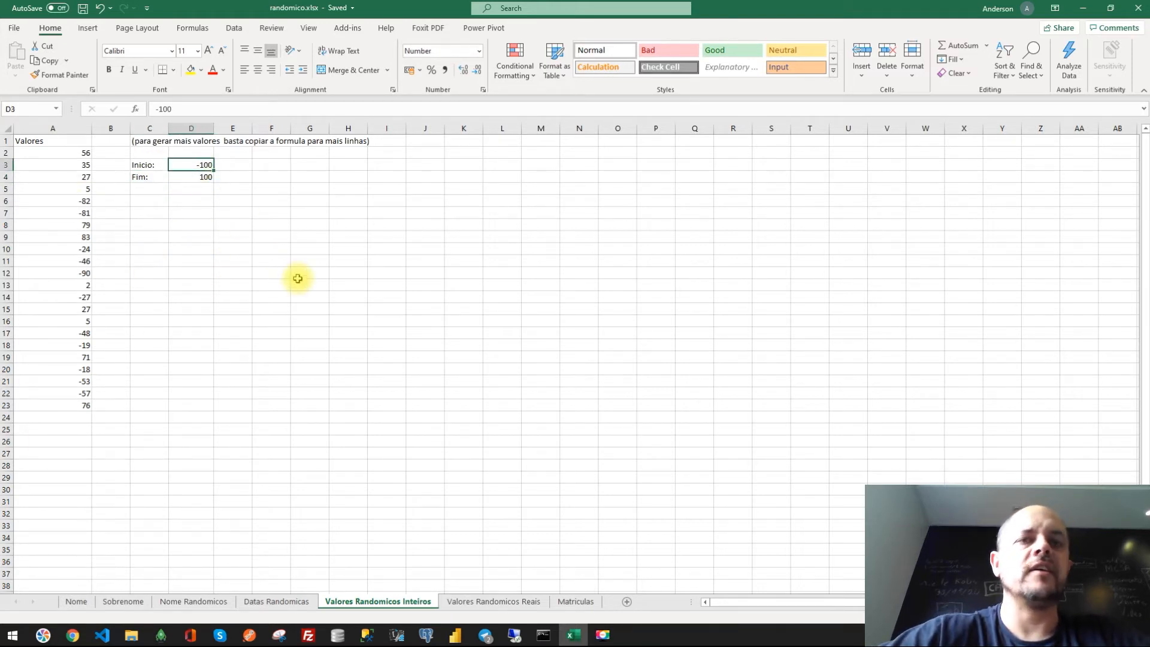
- Try a start value of 1 and undo the change
type("1")
key("Return")
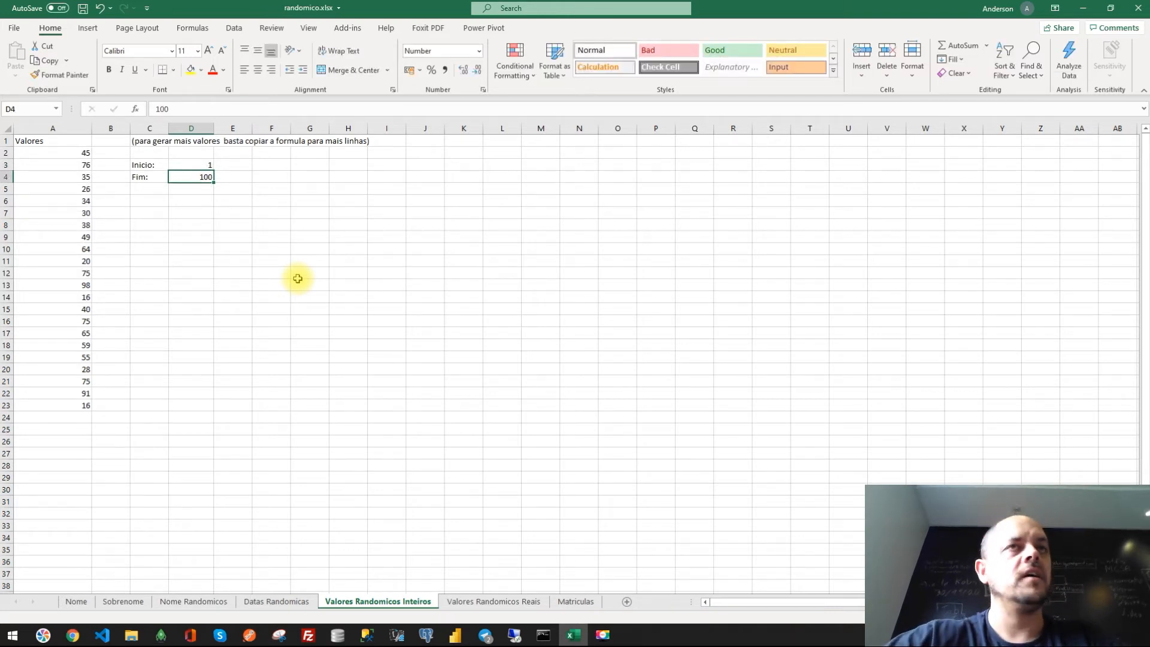
key("ctrl+z")
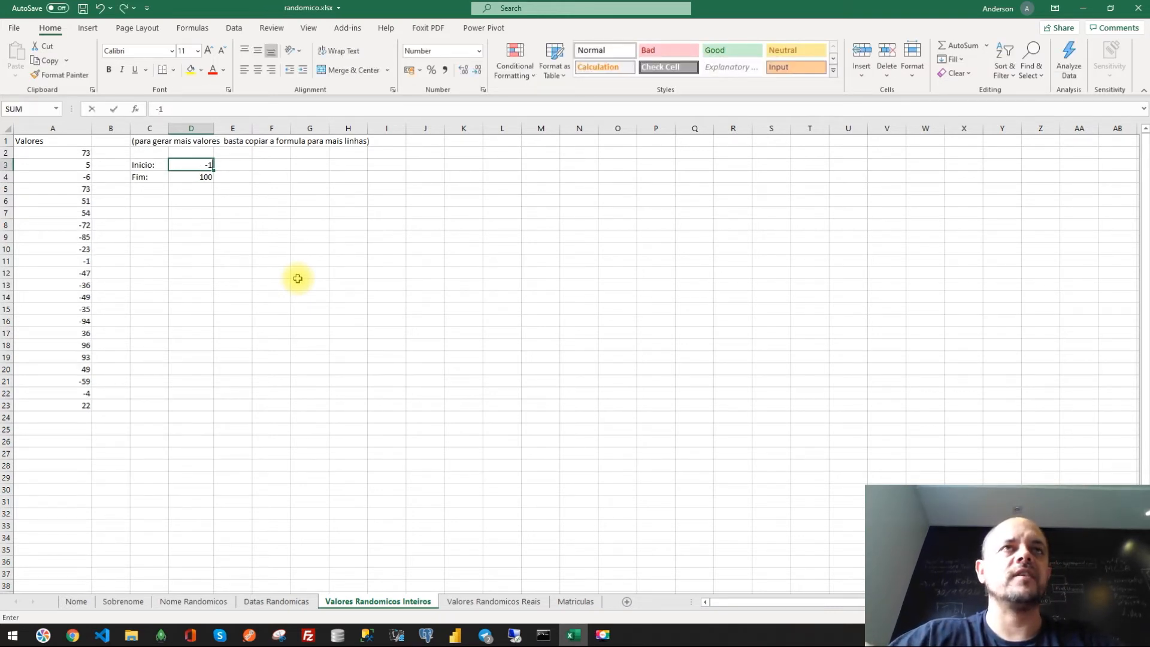
- Try a start value of -999 and an end value of -1, then undo both changes
type("-1")
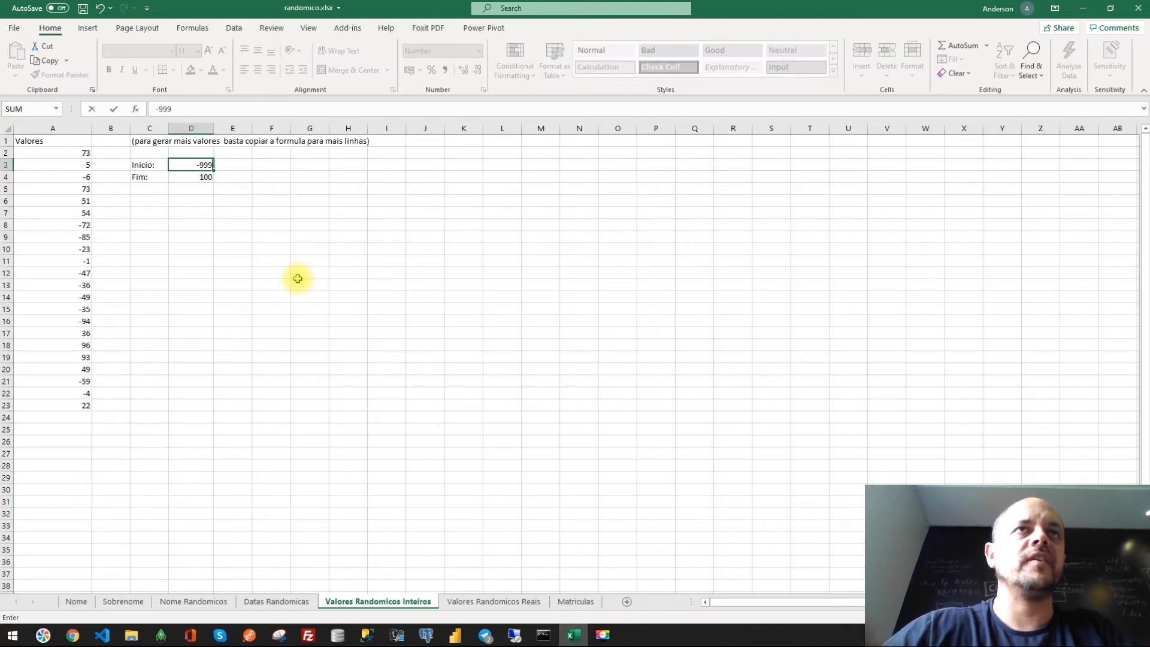
type("99")
key("Return")
key("Delete")
type("-1")
key("Return")
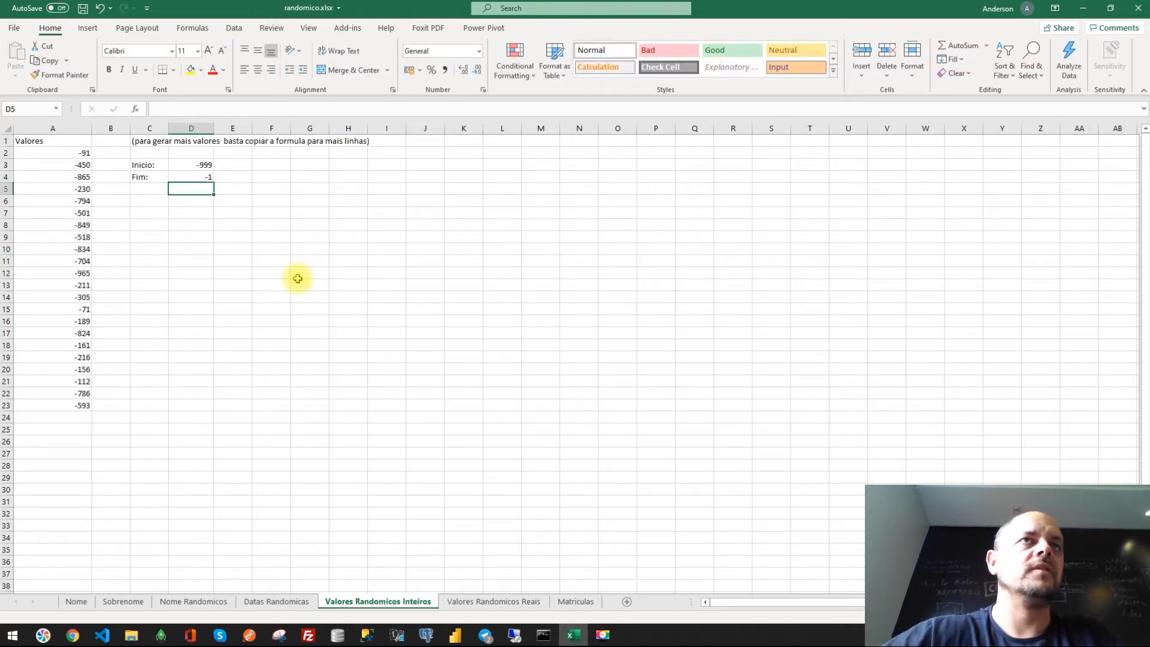
key("ctrl+z")
key("ctrl+z")
- Copy the random-integer formula in column A down to row 31
left_click(72, 405)
left_click_drag(92, 410, 91, 502)
left_click(250, 445)
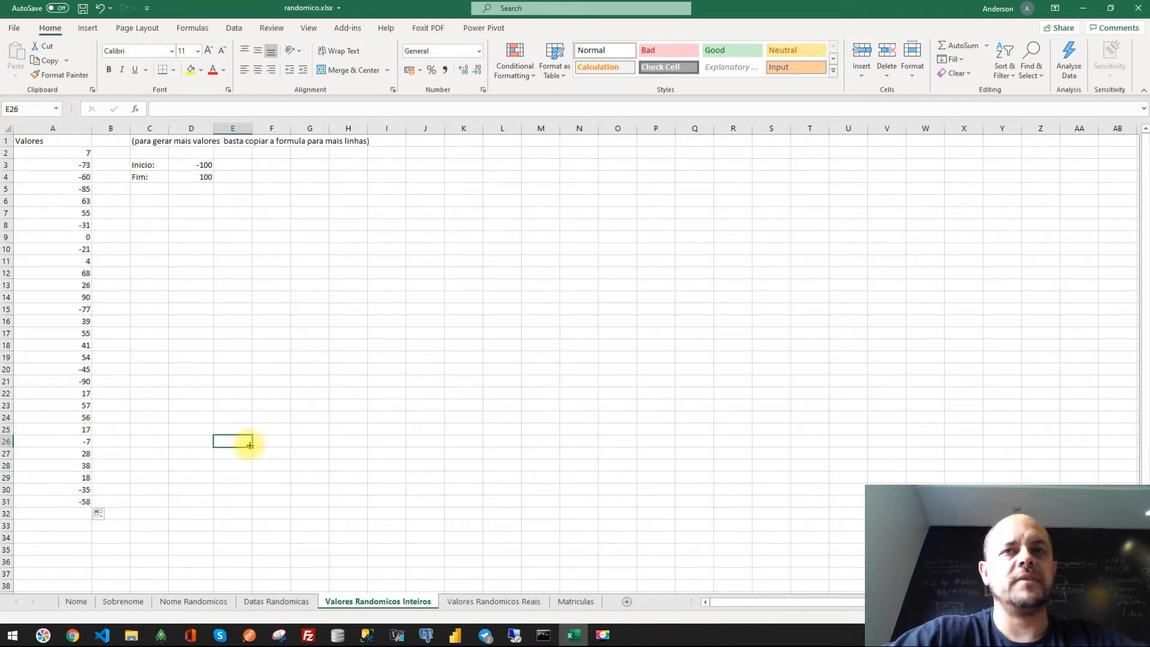
- Compare the random-integer sheet's formula with the random-real-values sheet and its Inicio, Fim and Casas decimais settings
left_click(515, 601)
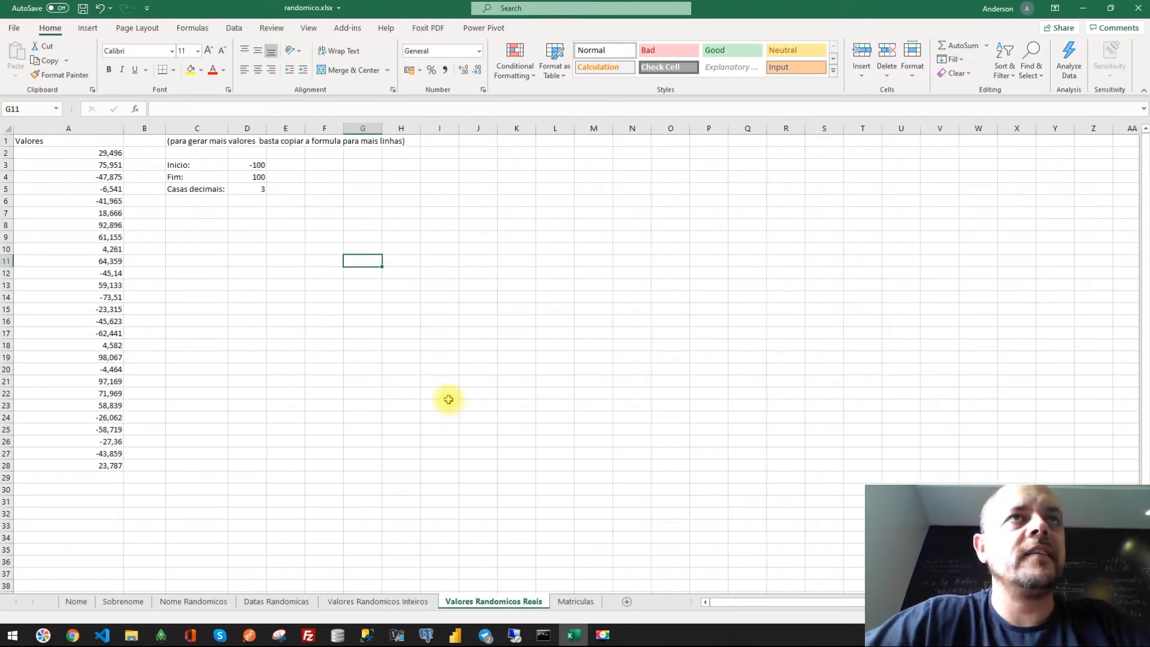
left_click(402, 602)
left_click(75, 165)
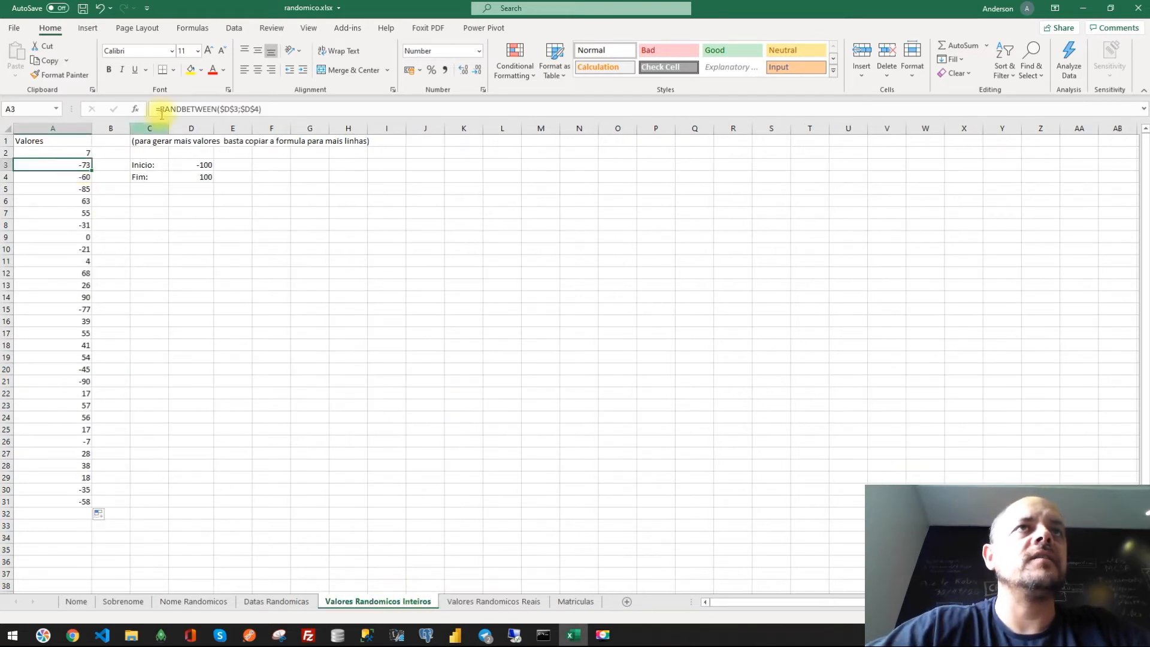
left_click(473, 602)
left_click(259, 355)
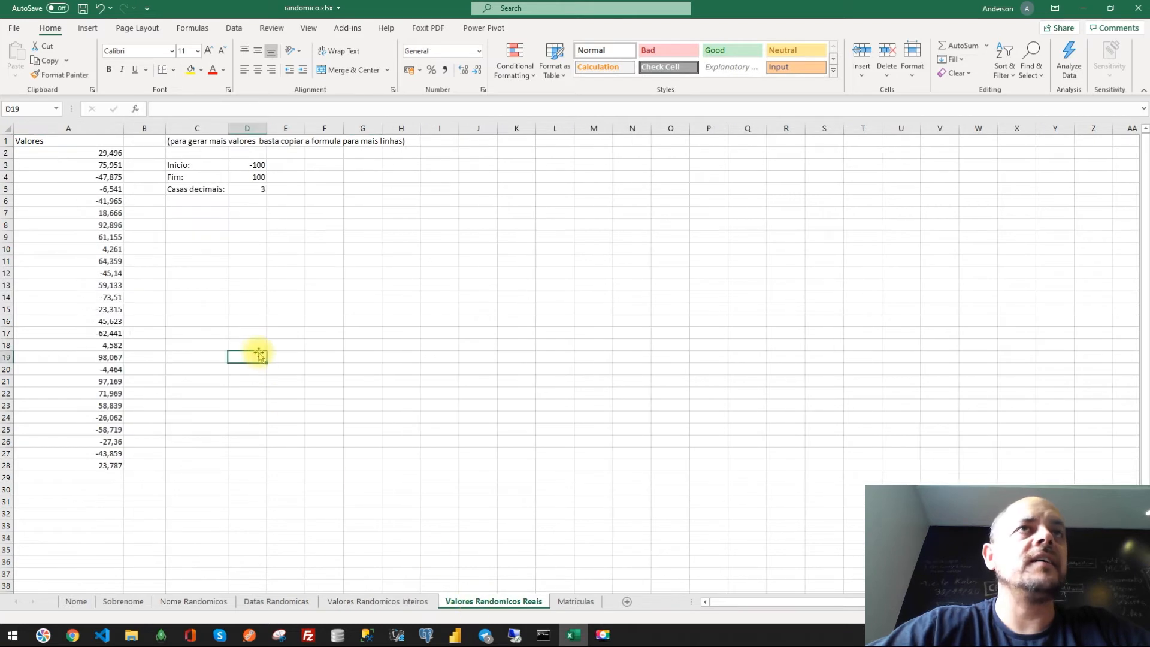
left_click(87, 153)
left_click(347, 224)
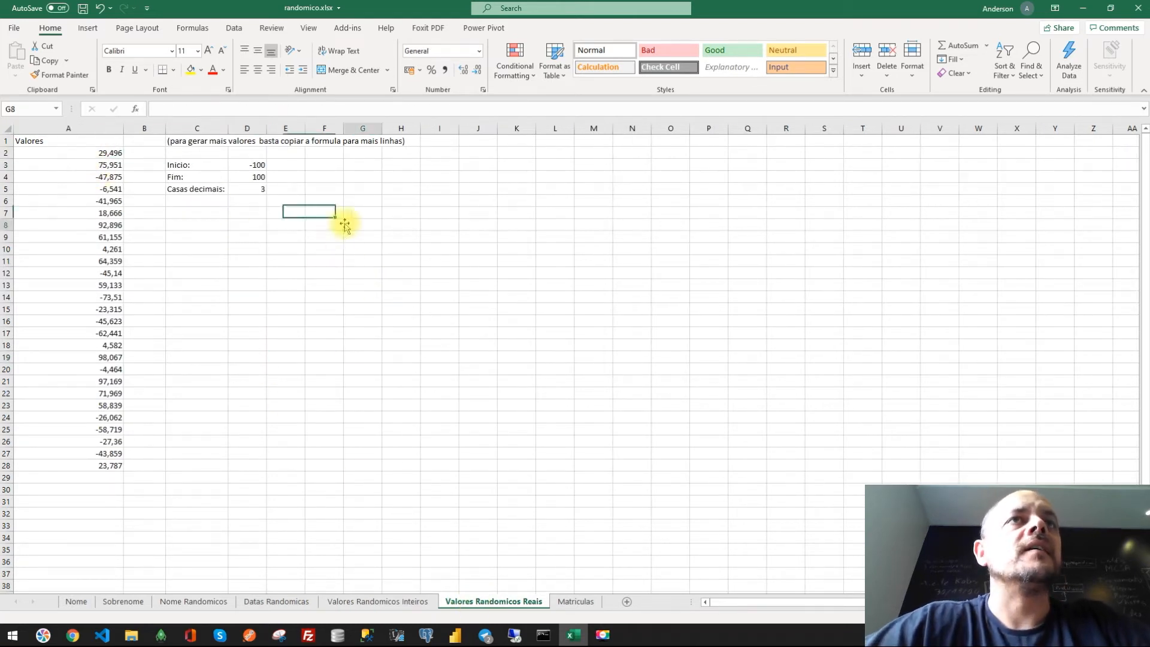
- Try decimal-place values of 4, 2, 1 and 5 for the random real numbers
left_click(251, 189)
type("4")
key("Return")
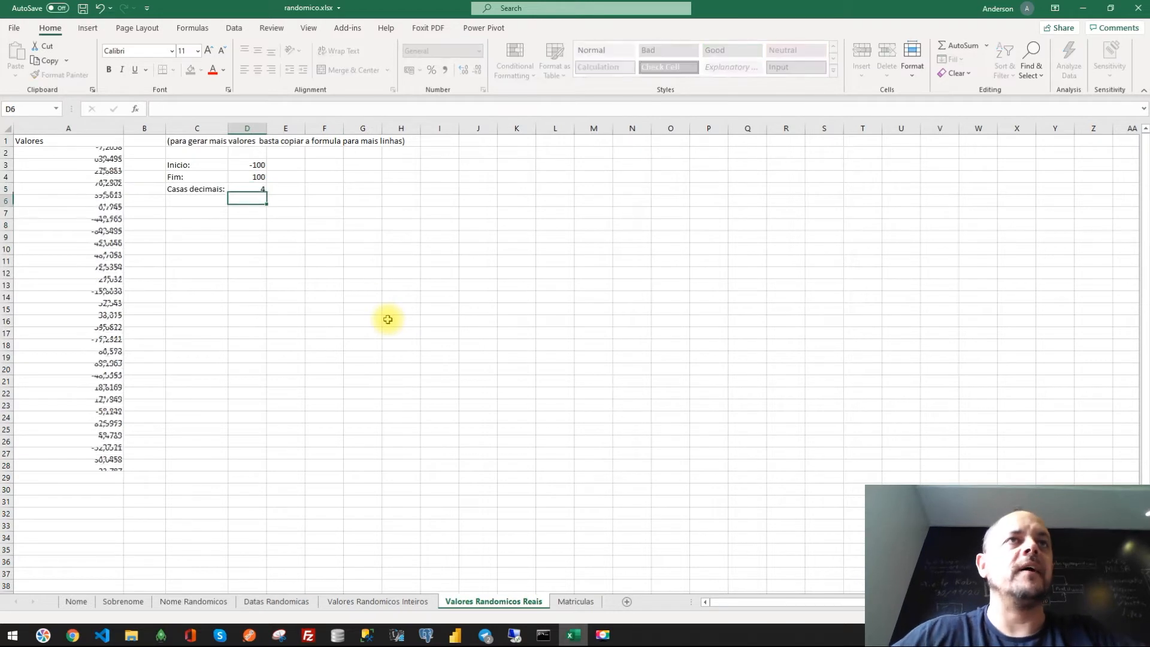
key("Up")
type("2")
key("Return")
key("Up")
type("1")
key("Return")
key("Up")
type("5")
key("Return")
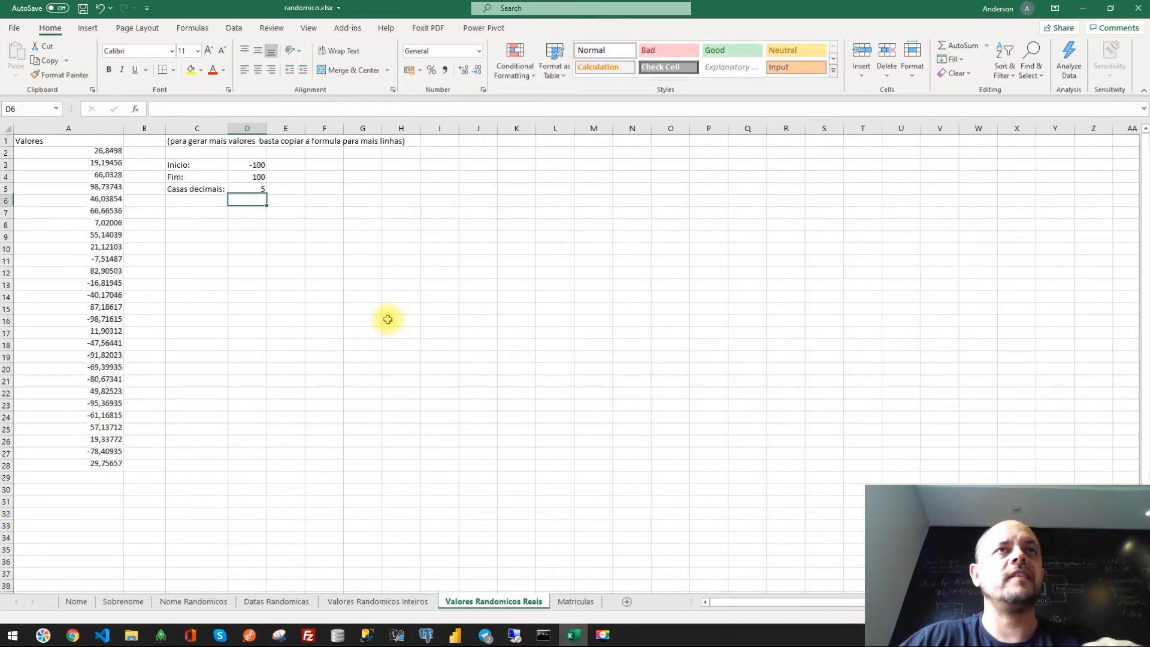
- Set the number of decimal places to 2
key("Up")
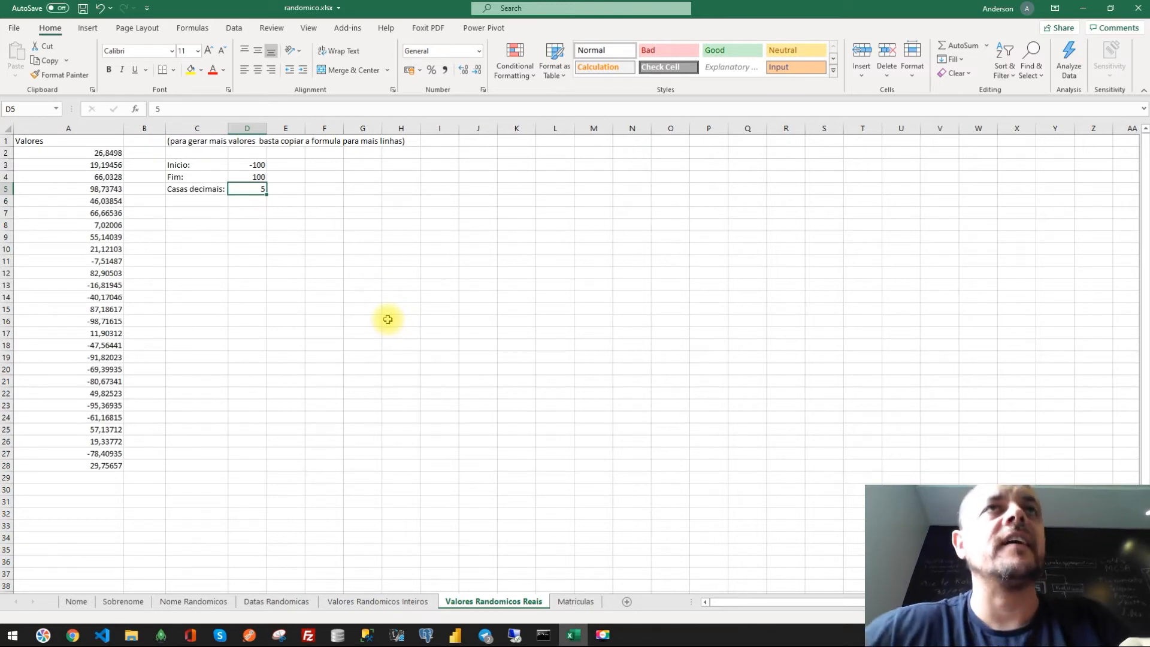
type("2")
key("Return")
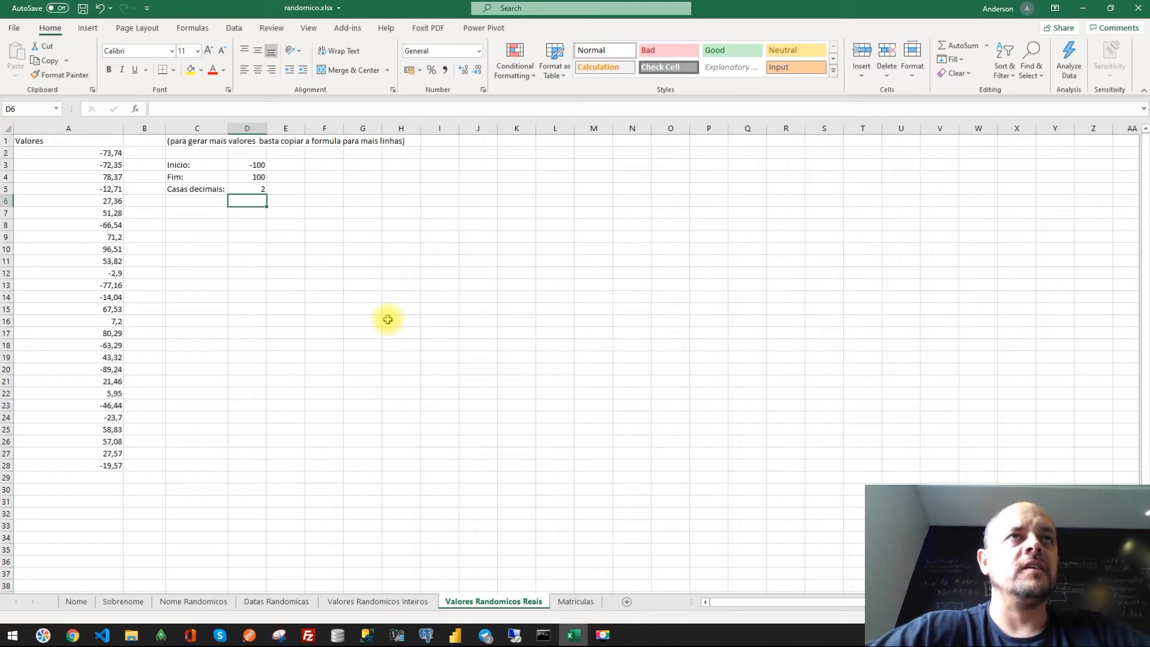
- Set the Inicio bound to 1 and the Fim bound to 9999 for the random real values
left_click(251, 166)
type("0")
key("Return")
key("Up")
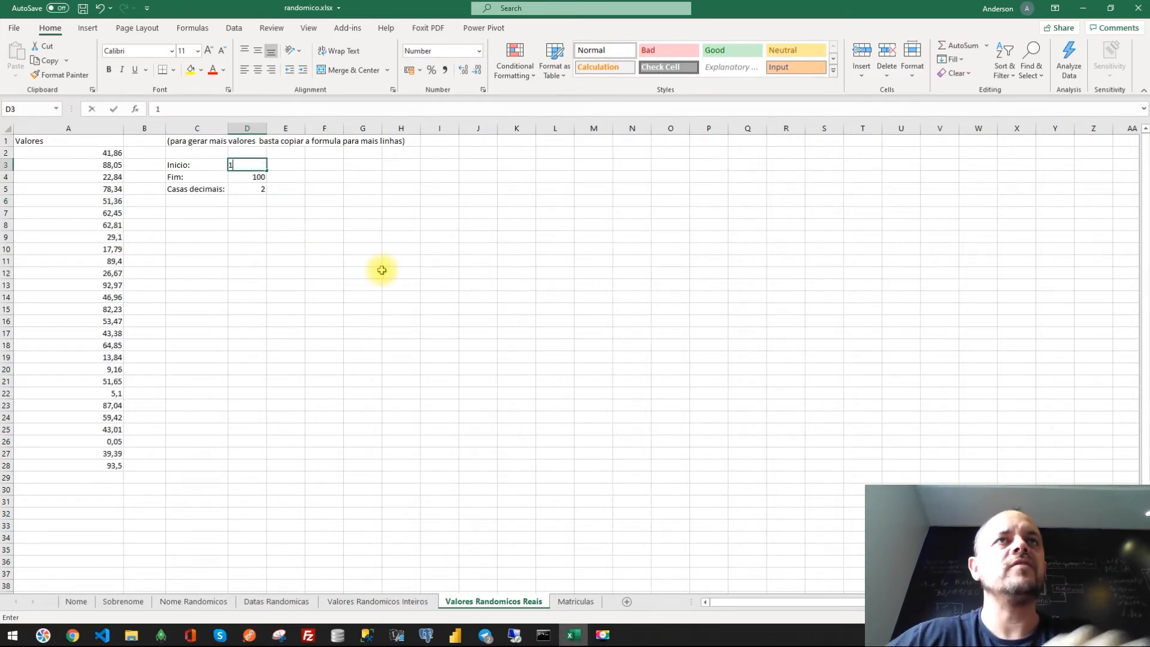
key("Return")
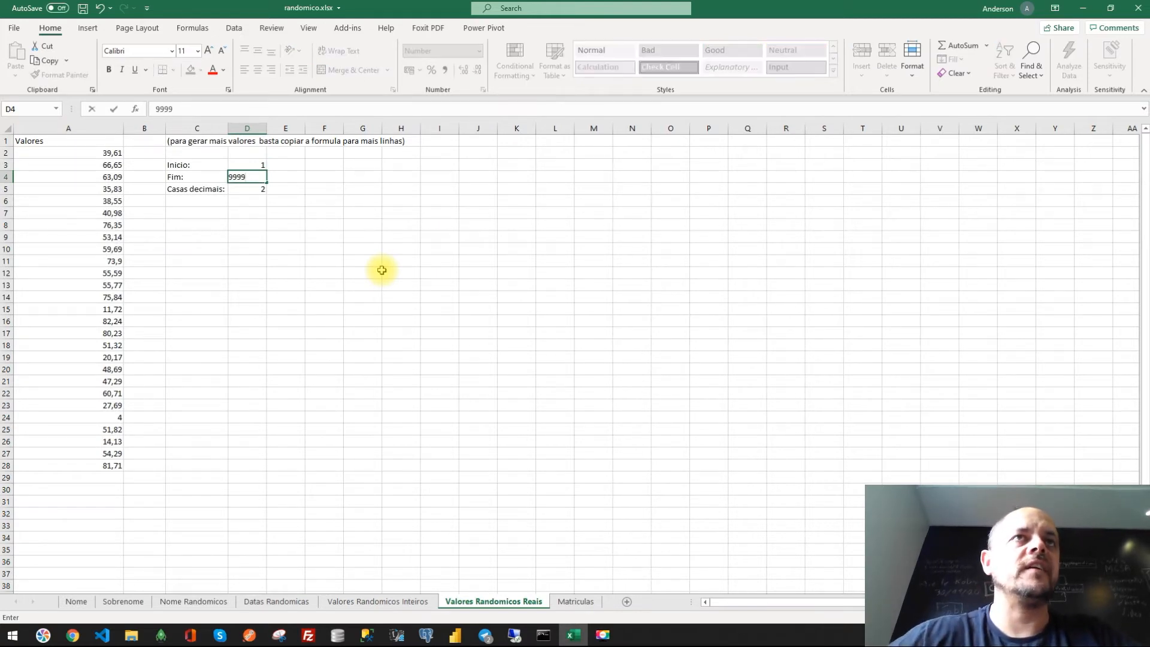
type("9999")
key("Return")
key("Return")
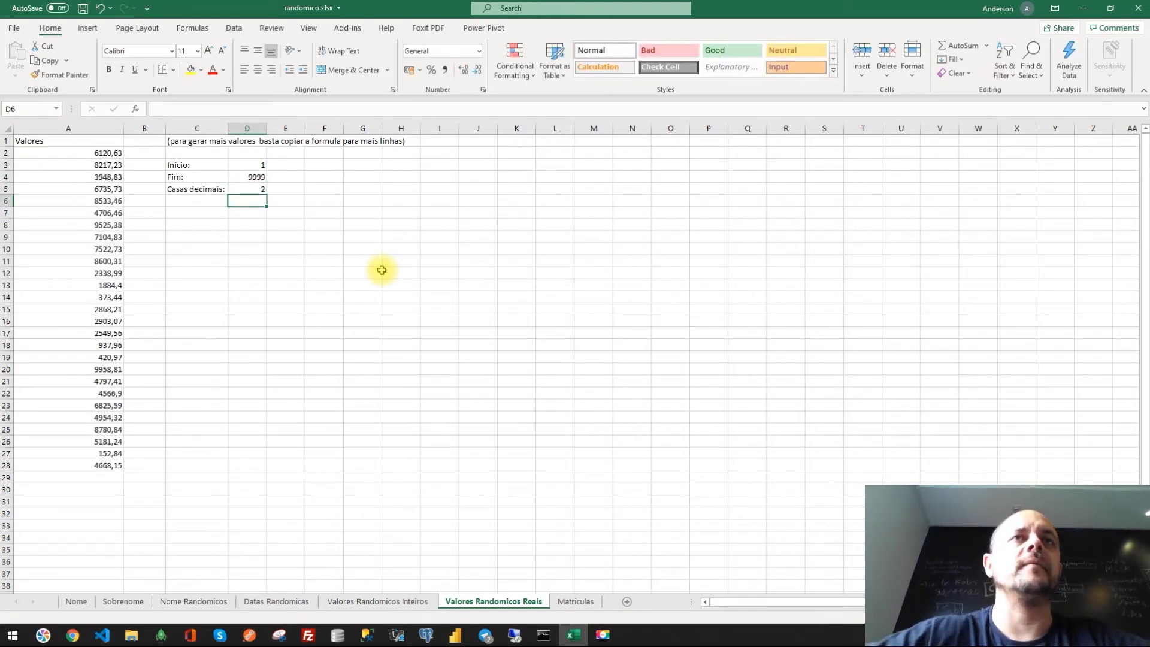
- Examine how the random-real formula scales the bounds and divides by POWER of the decimal places
left_click(94, 154)
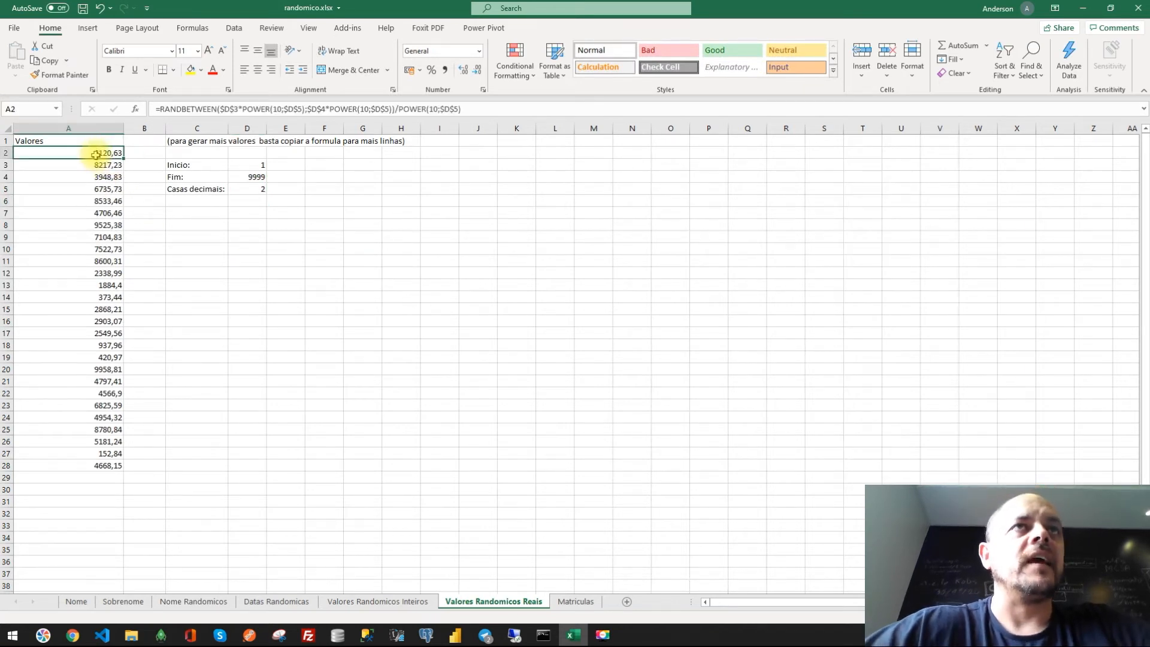
double_click(186, 109)
left_click(396, 247)
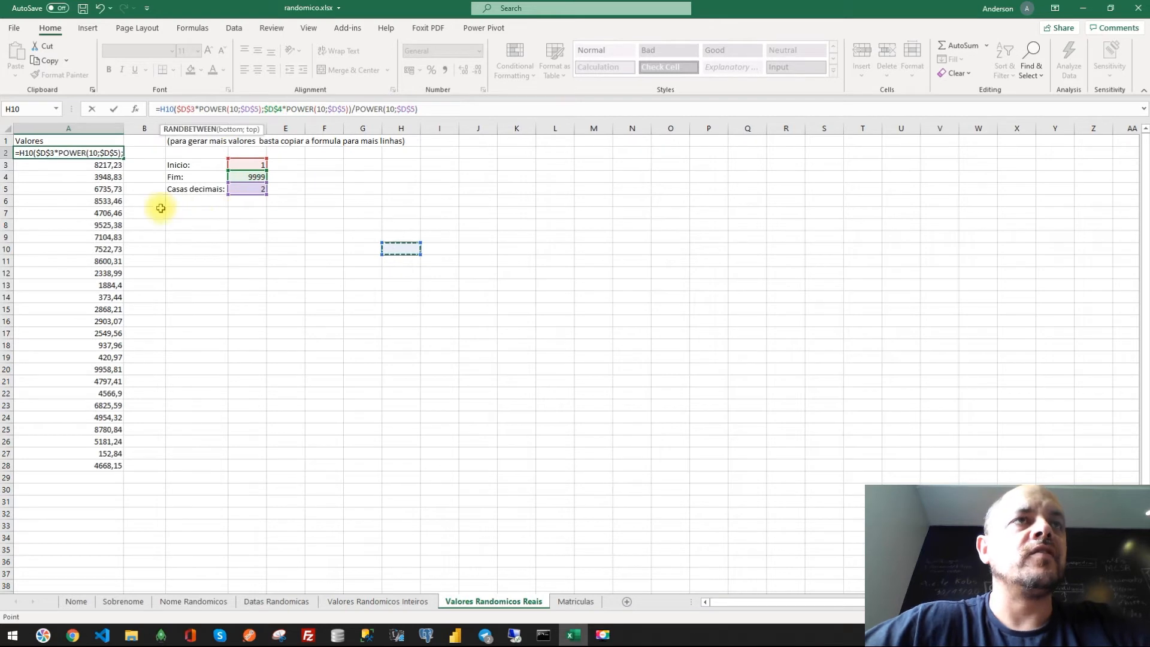
key("Escape")
left_click(248, 164)
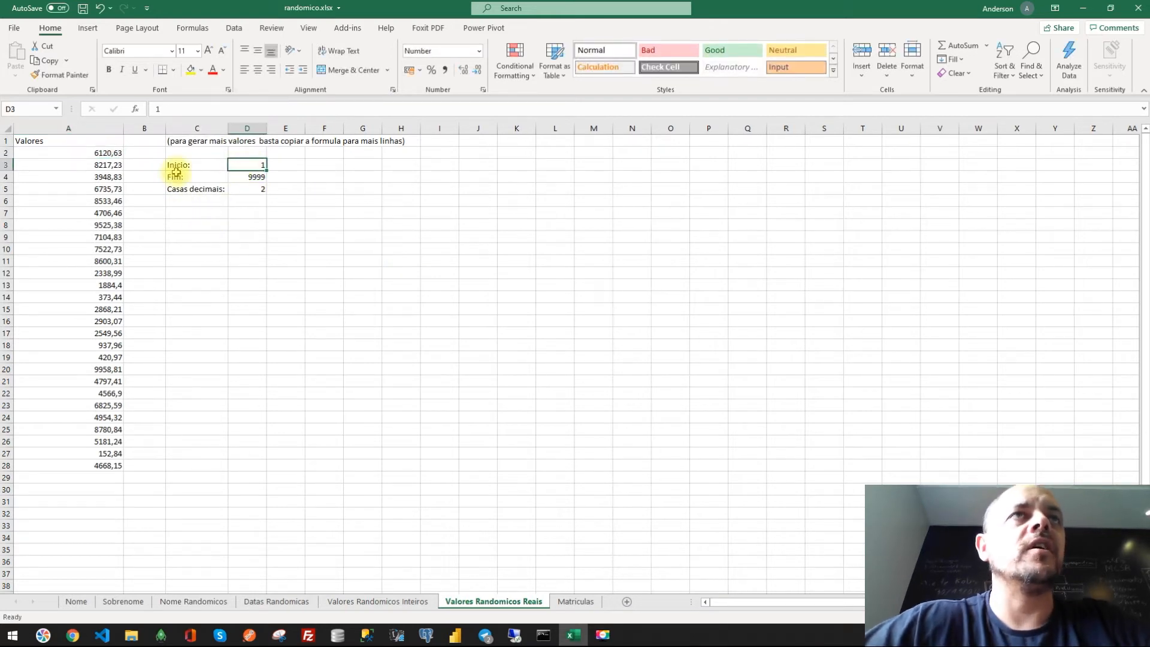
left_click(100, 155)
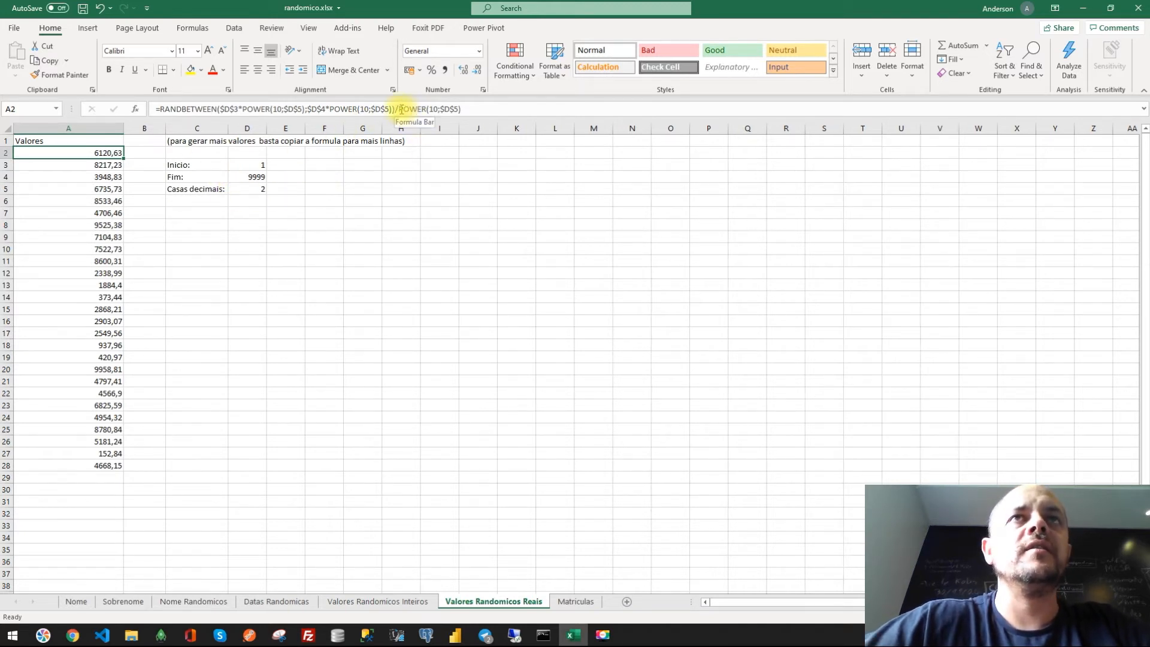
left_click_drag(401, 109, 485, 111)
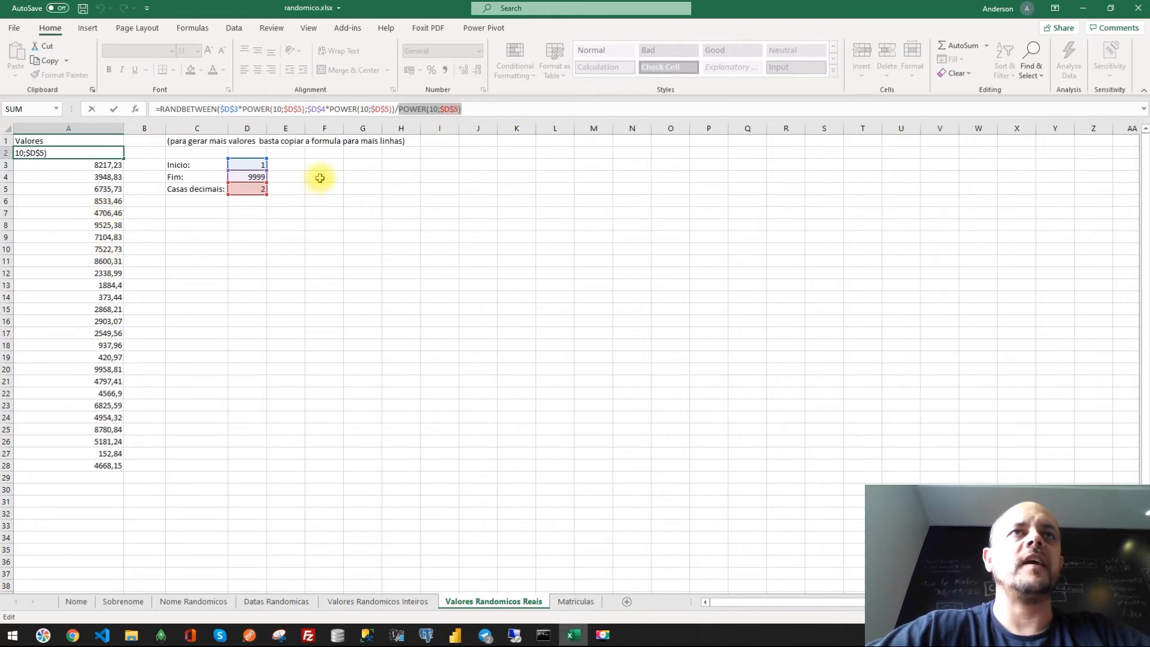
left_click(254, 212)
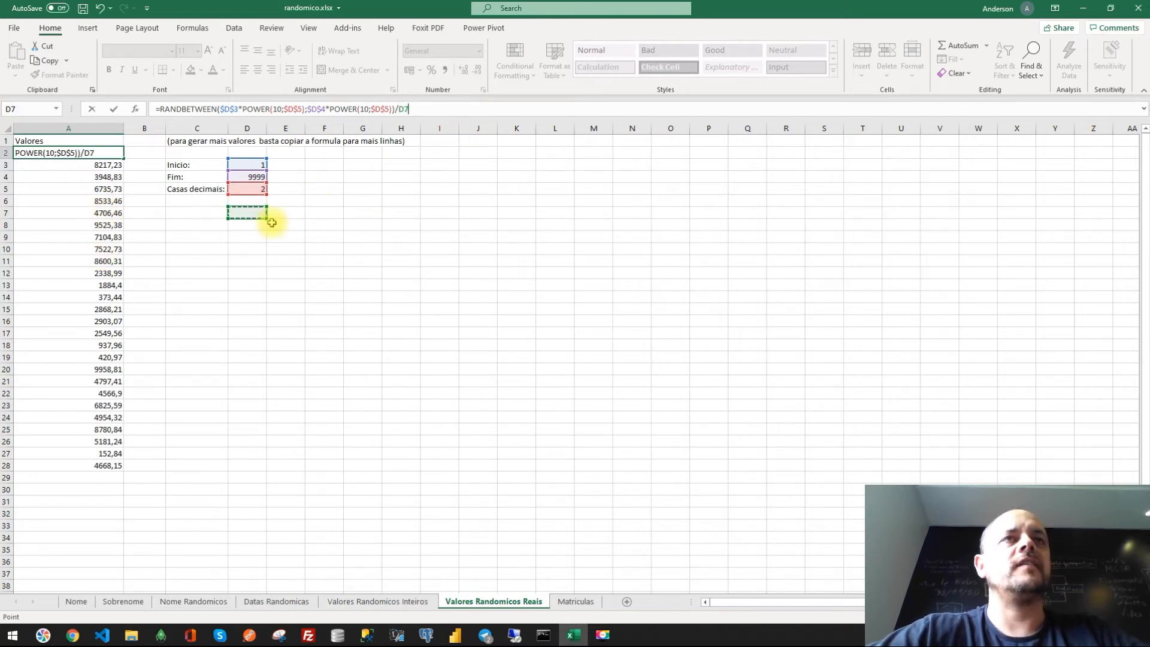
key("Escape")
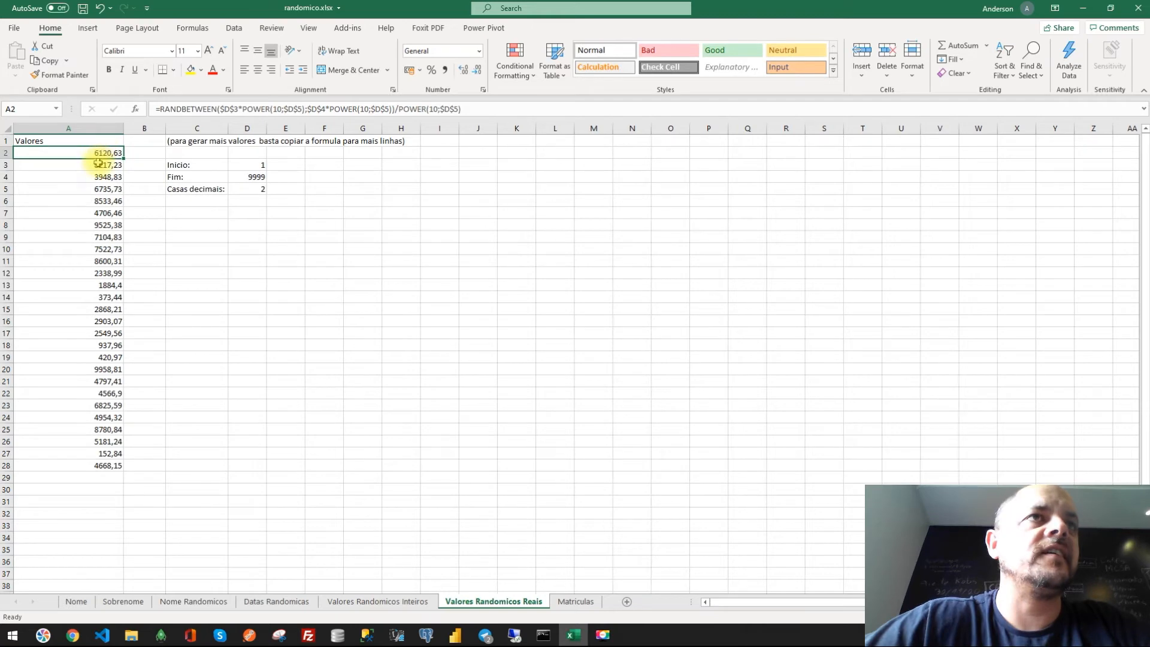
left_click(110, 396)
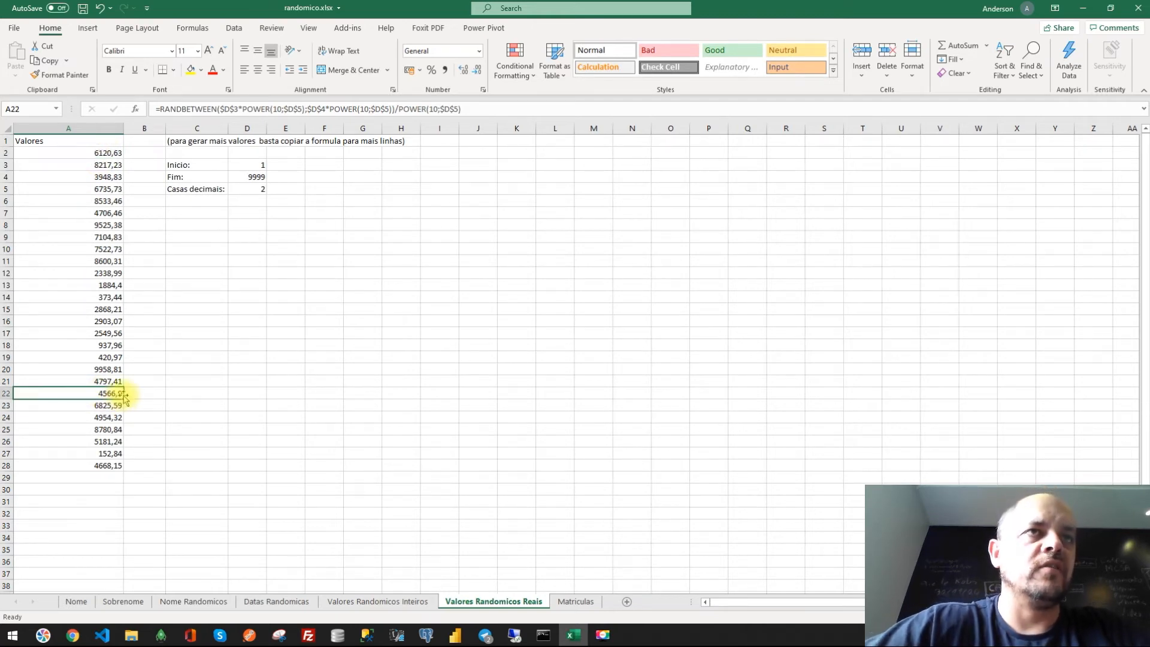
scroll(237, 344, "up", 2)
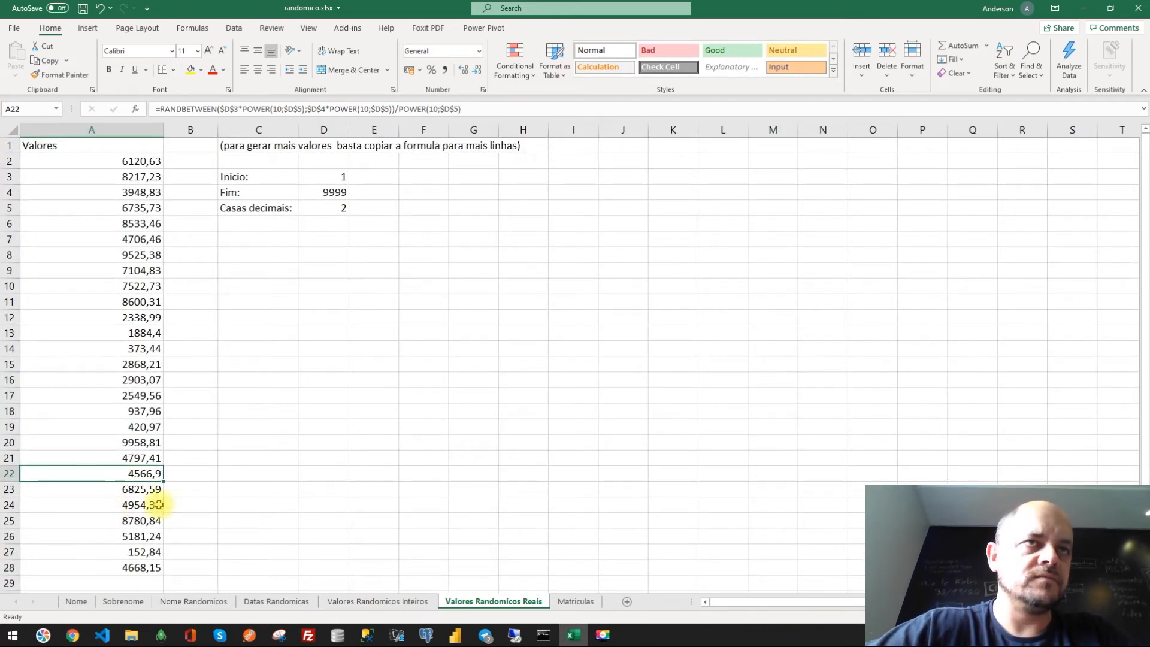
scroll(150, 464, "down", 2)
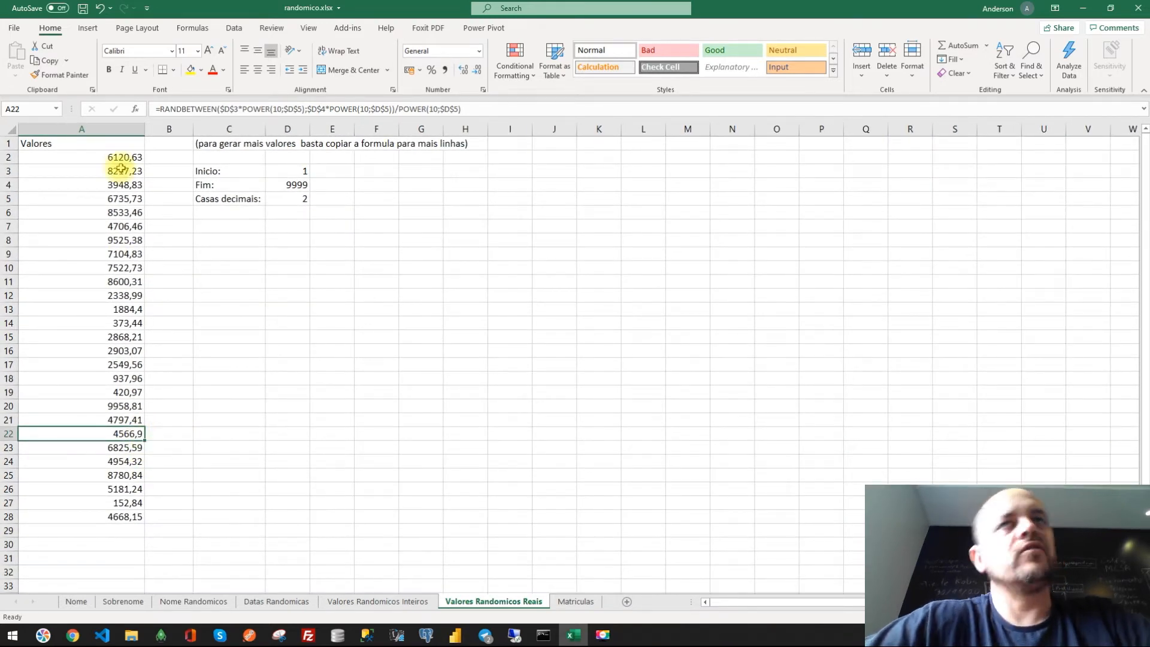
left_click(290, 282)
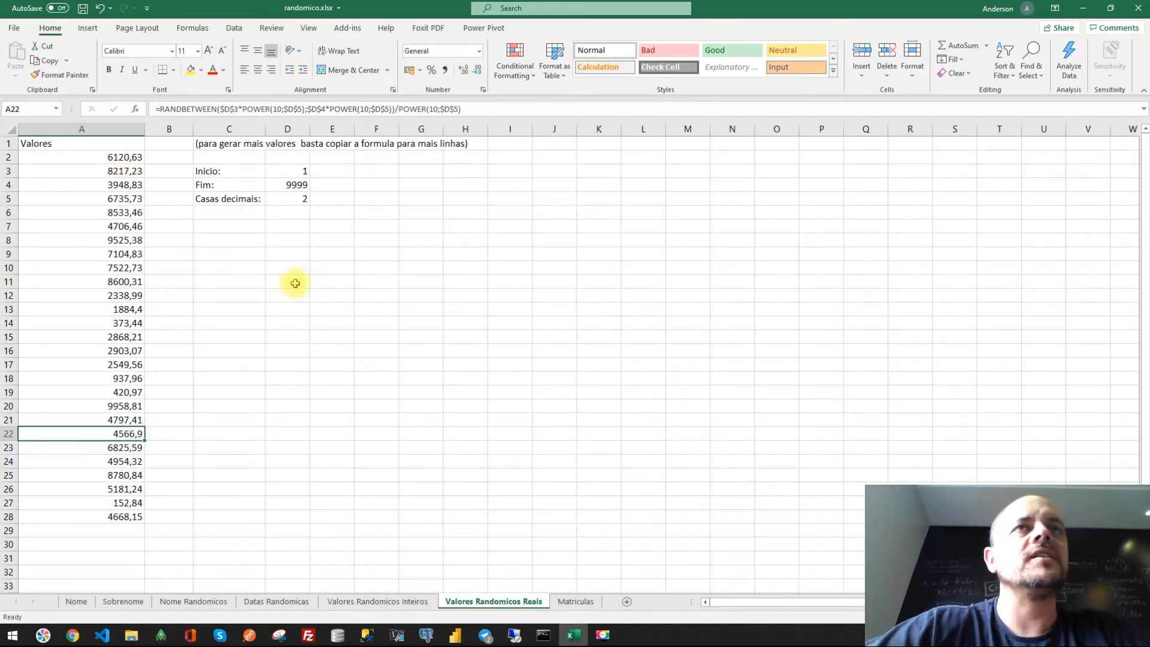
scroll(287, 251, "down", 1)
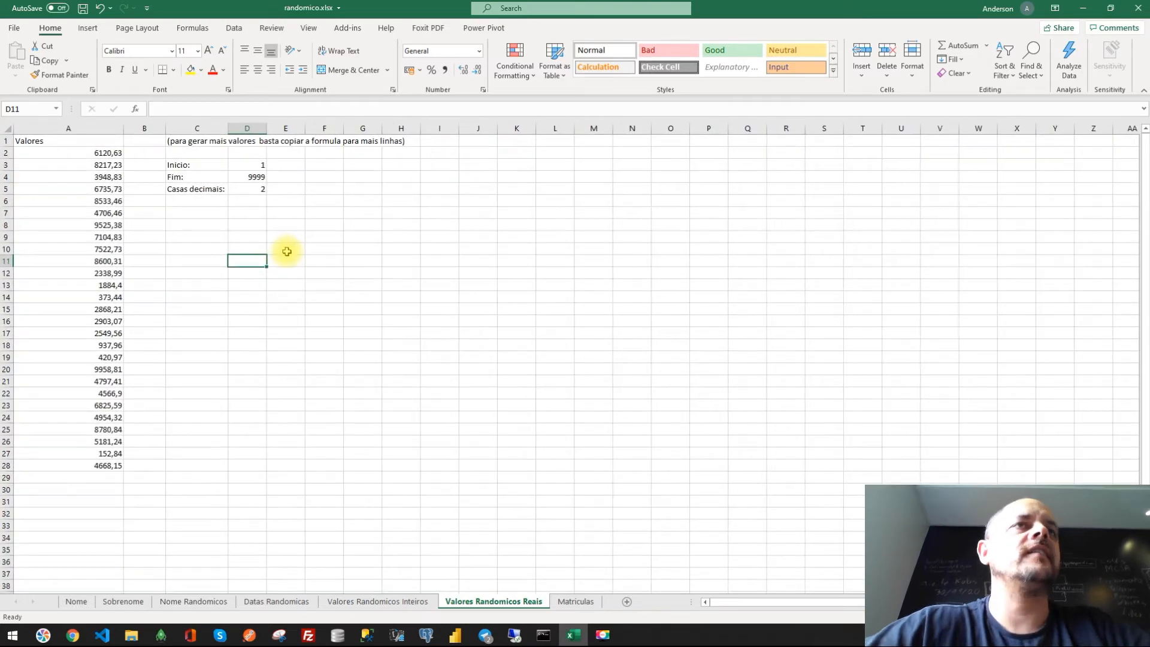
left_click(398, 301)
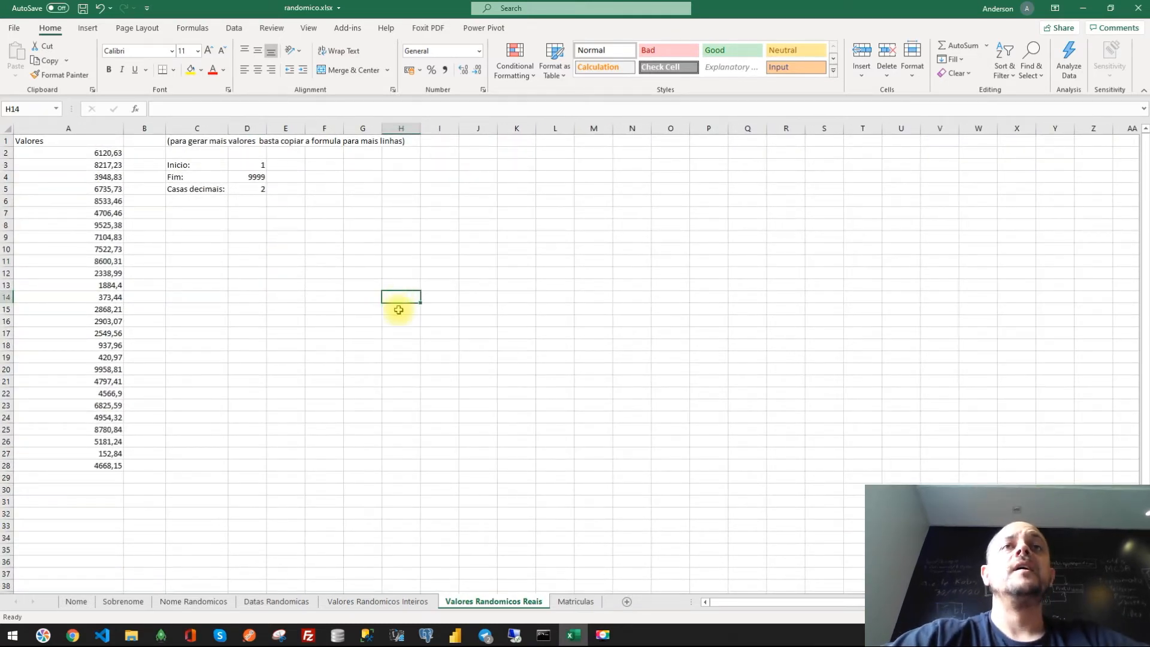
- On the Matriculas sheet, widen column C to fit its text and retitle the A1 header as Matriculas
left_click(576, 601)
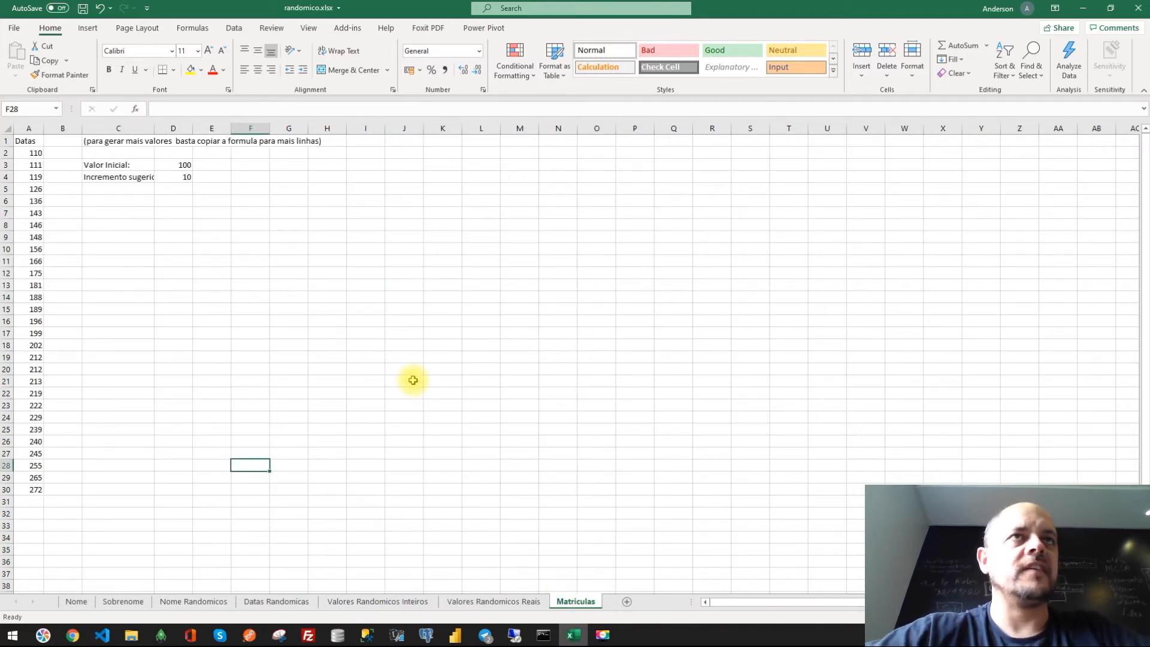
double_click(154, 128)
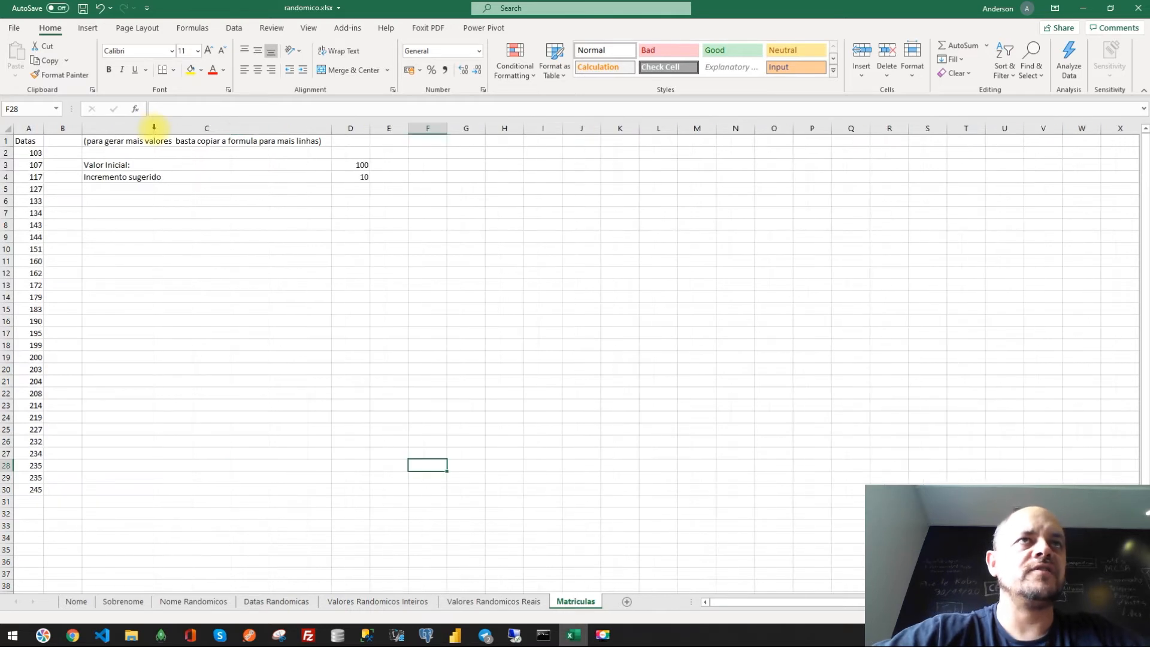
left_click(24, 141)
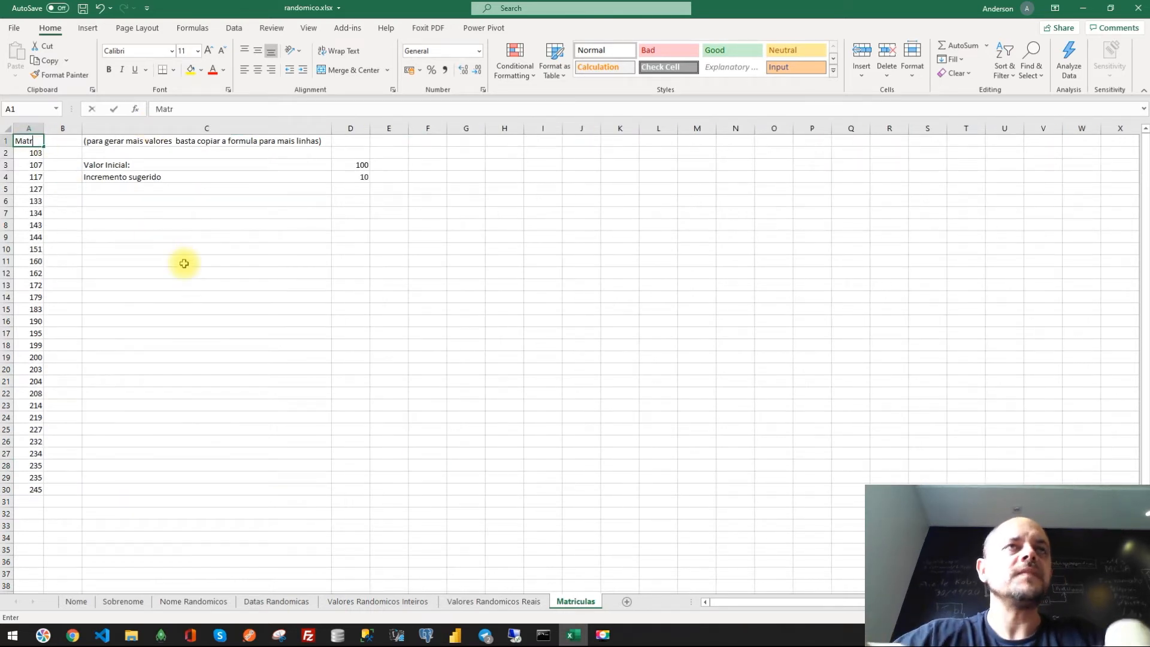
type("Matriculas")
key("Return")
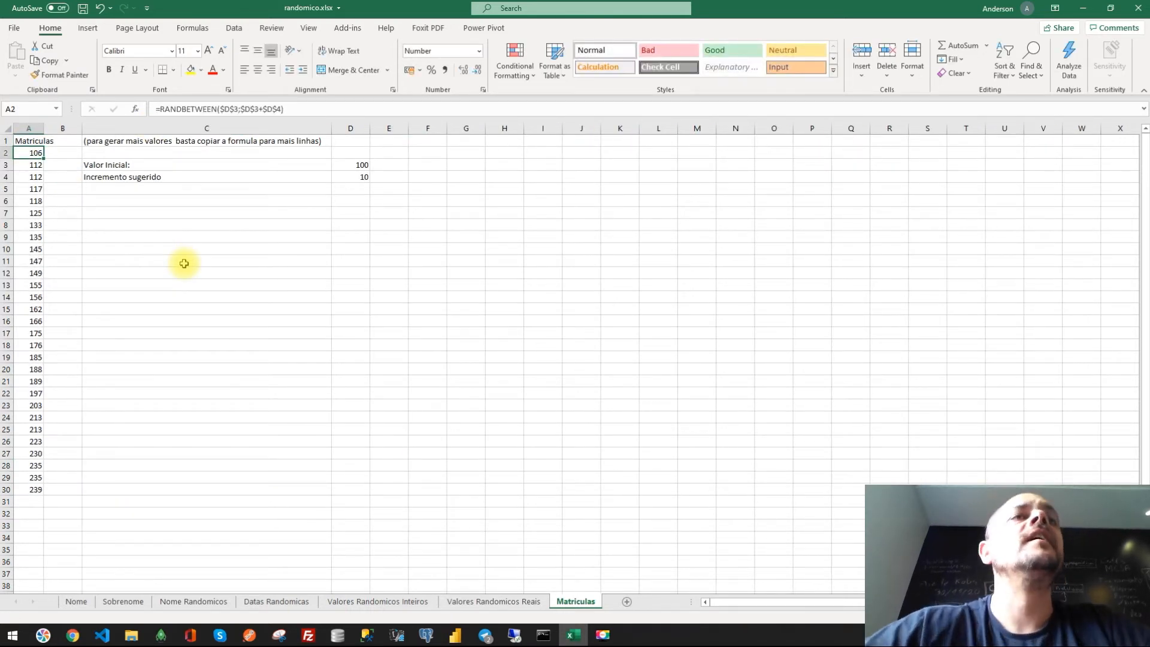
- Change the A3 formula to =RANDBETWEEN(A2+1;A2+1+$D$4) so each enrolment number exceeds the previous one
left_click(32, 175)
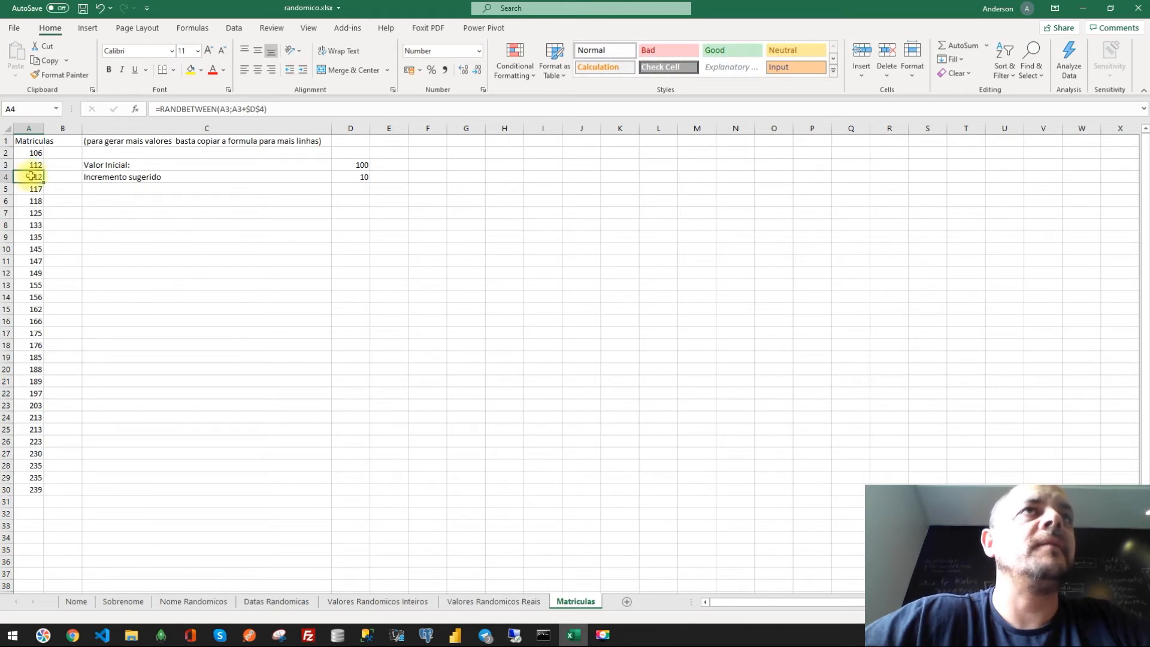
left_click(35, 153)
left_click(32, 167)
left_click(224, 109)
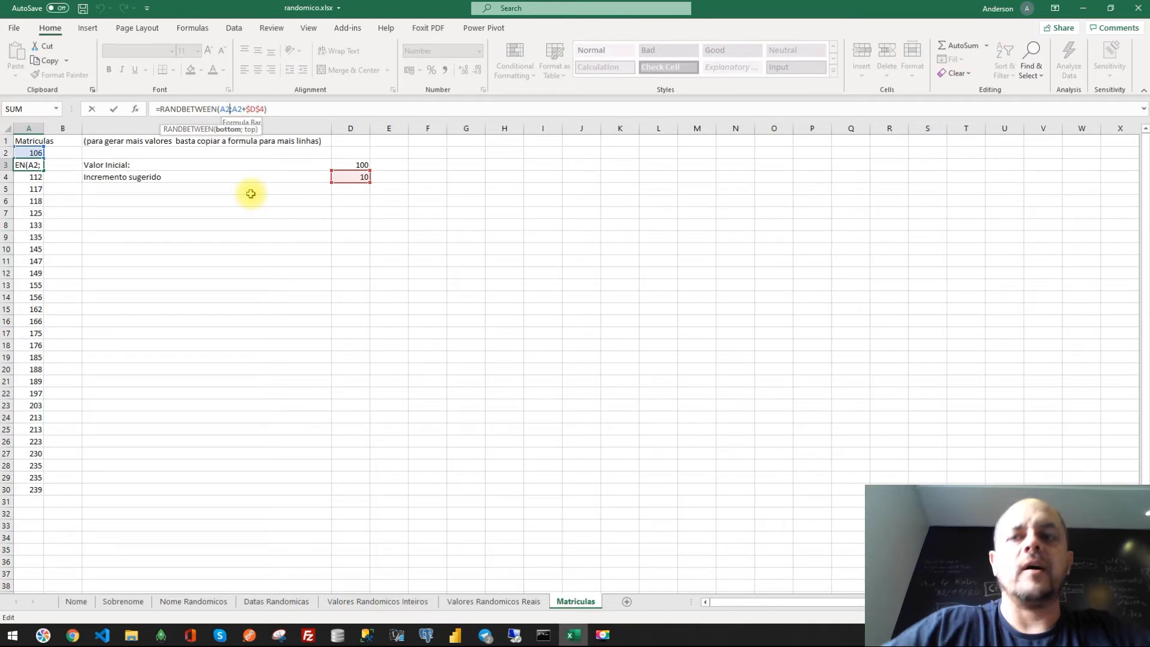
type("+1;A2+")
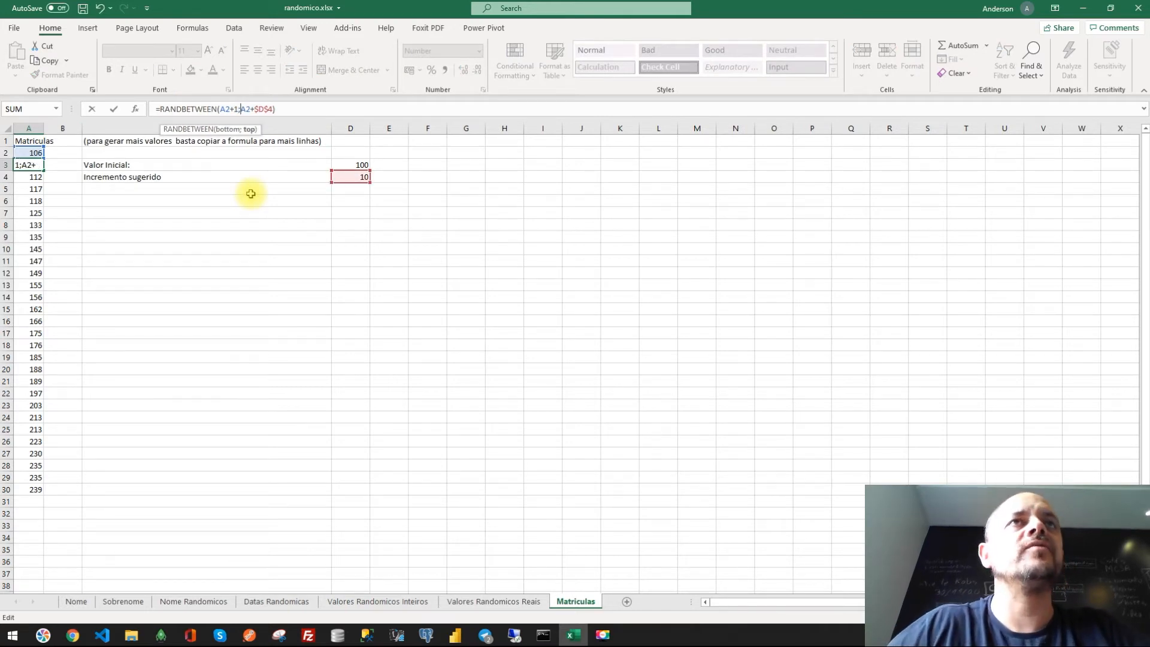
type("!+")
key("Return")
key("Return")
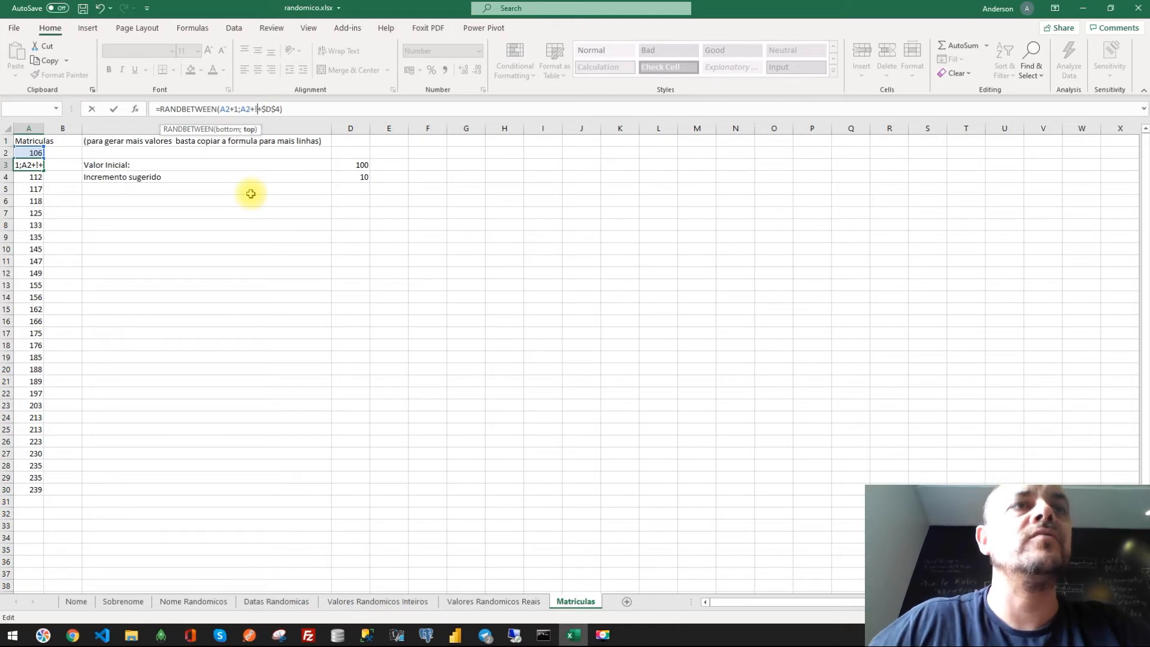
type("1")
key("Return")
- Copy the revised A3 formula down column A through the end of the list
left_click(31, 163)
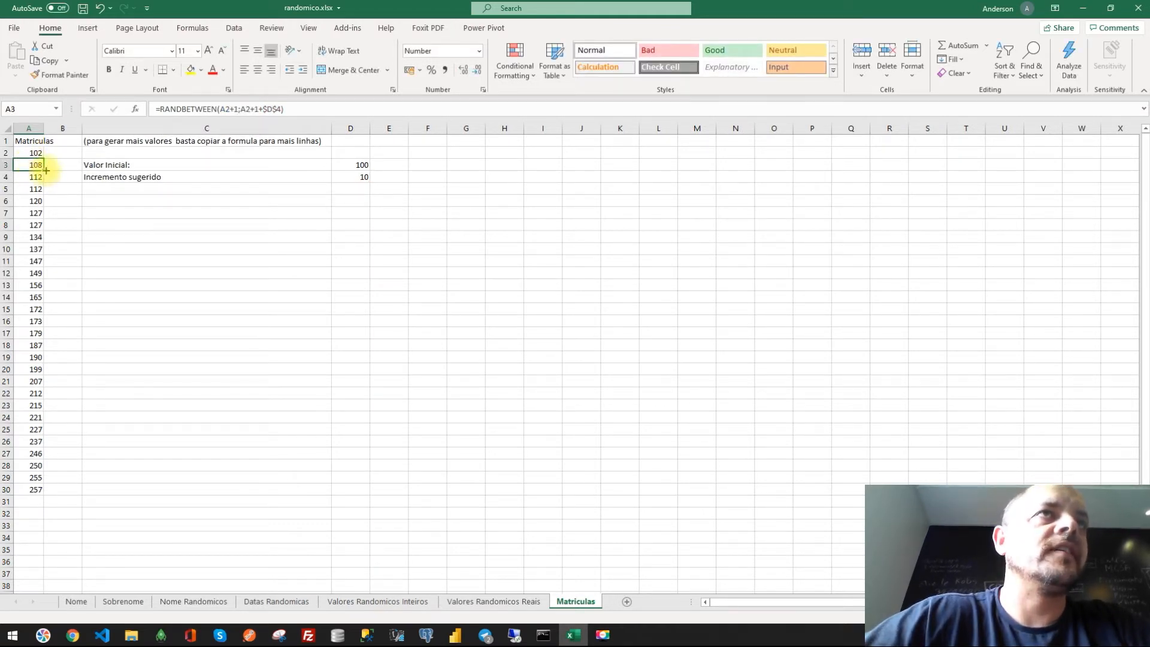
left_click_drag(46, 171, 36, 490)
left_click(42, 167)
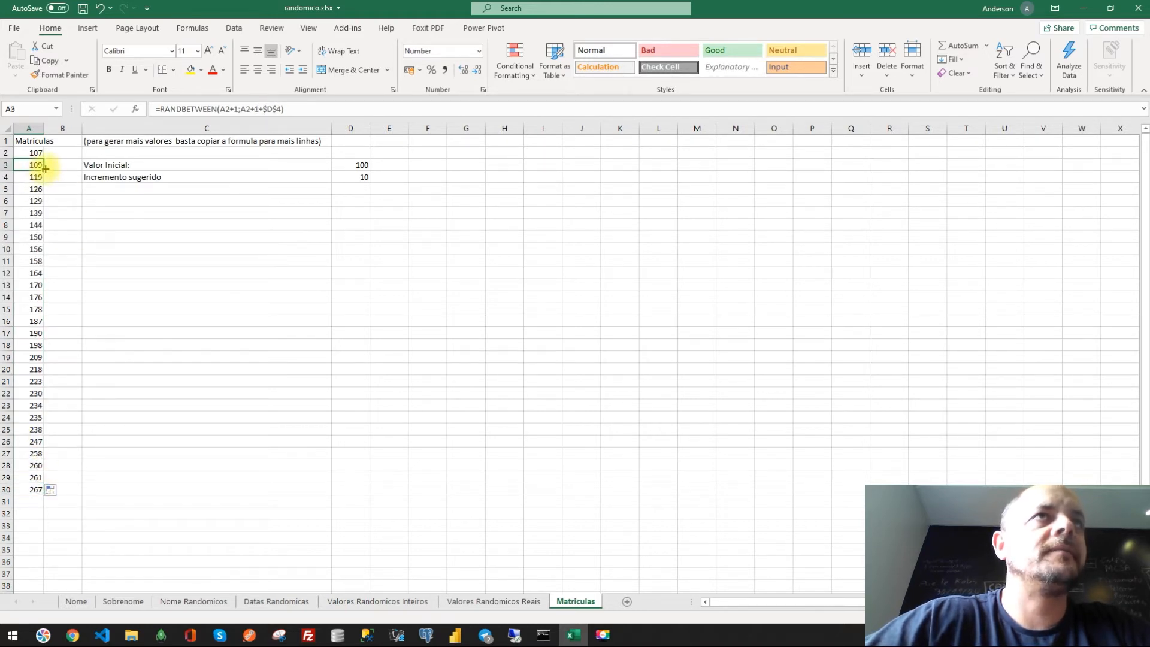
left_click_drag(45, 169, 34, 502)
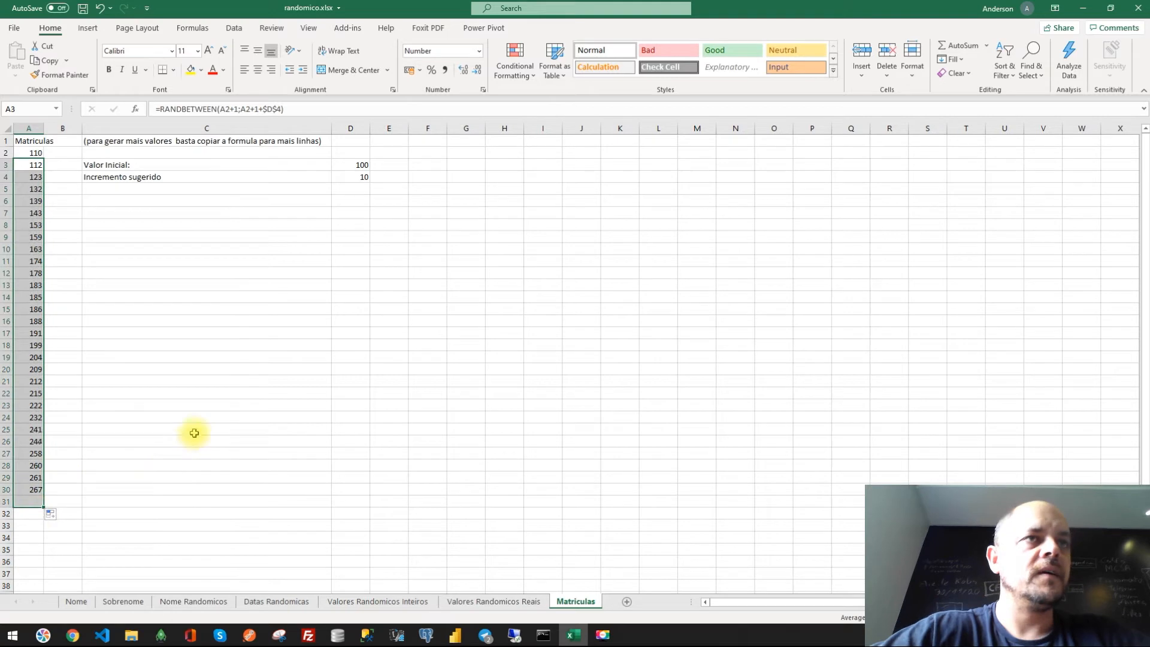
- Set the Valor Inicial in D3 of the Matriculas sheet to 1
left_click(193, 434)
left_click(274, 227)
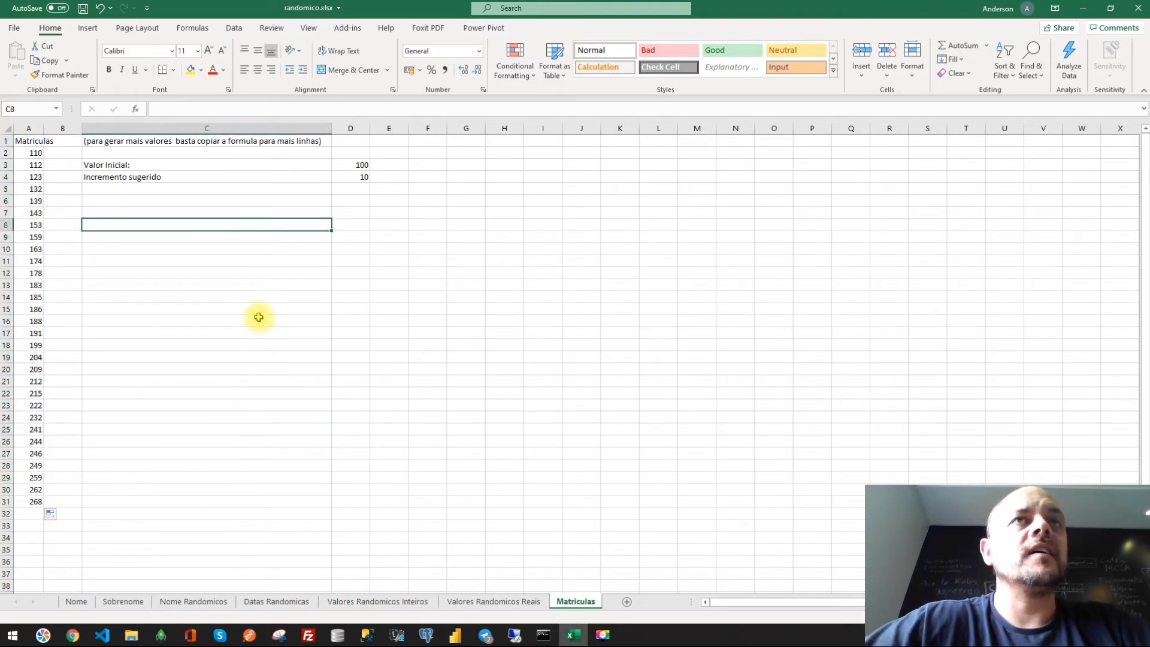
left_click_drag(191, 167, 345, 165)
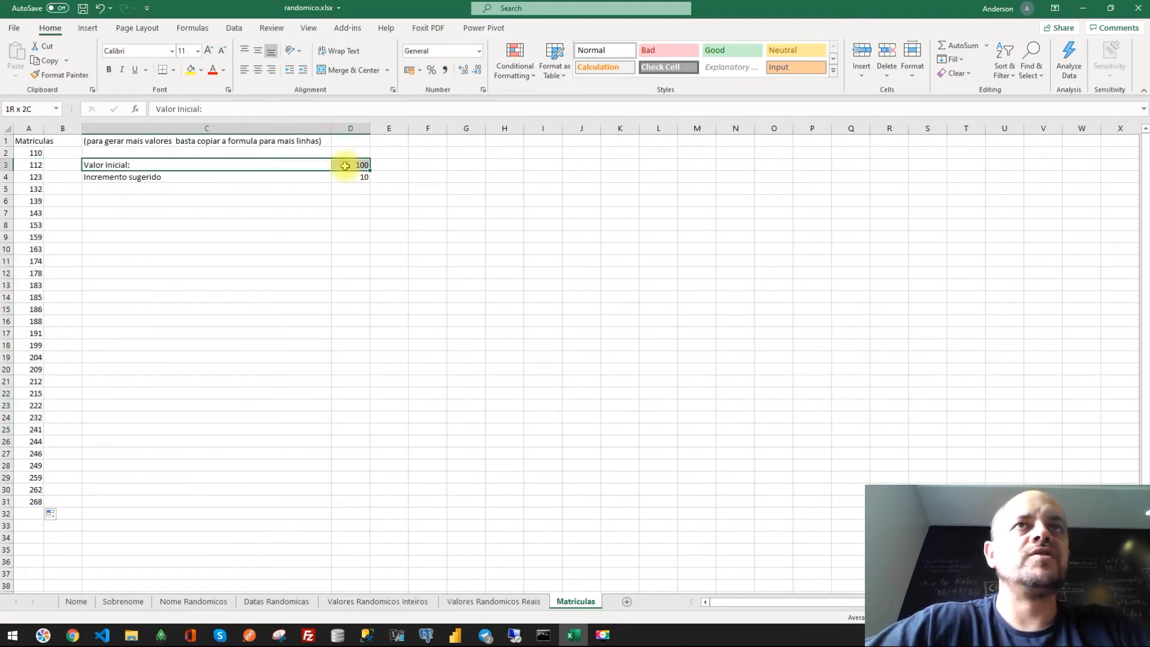
left_click(345, 165)
key("Return")
key("Up")
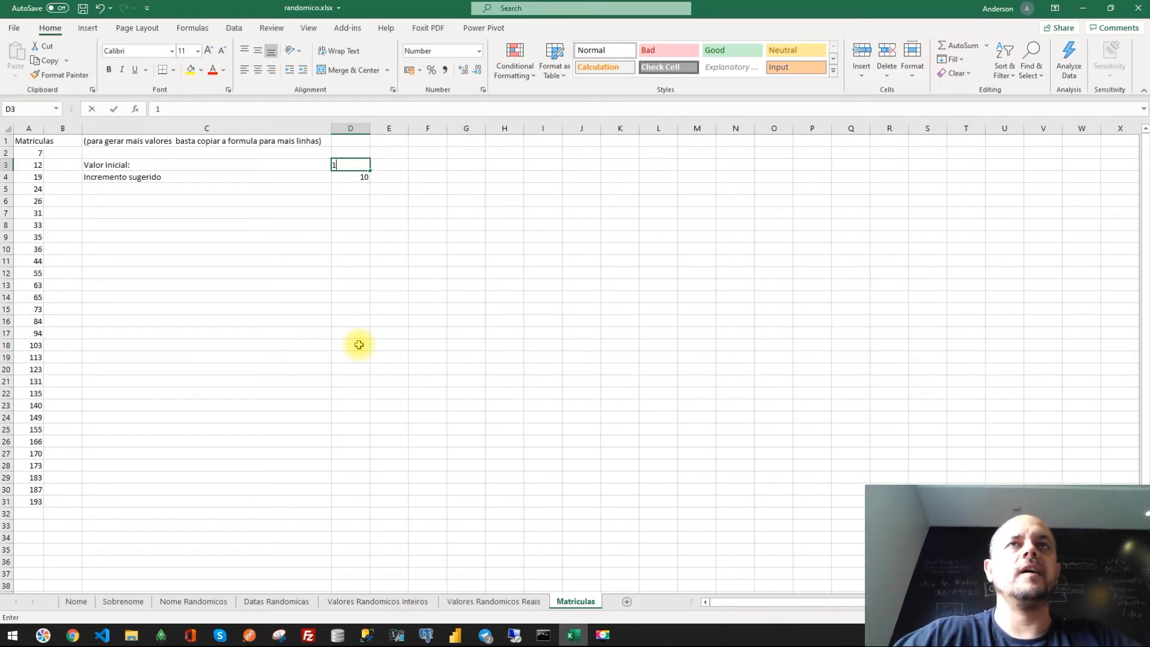
- Set the Valor Inicial in D3 back to 100
key("Return")
key("Up")
type("100")
key("Return")
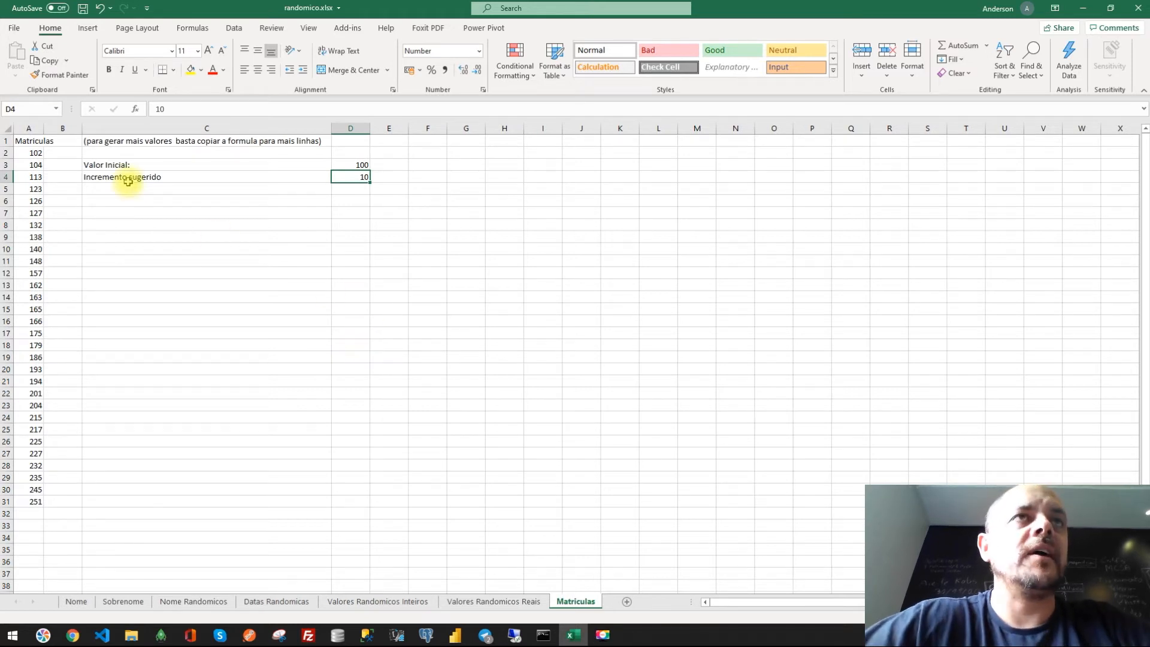
- Inspect the enrolment formulas in cells A2, A3 and A4
left_click(353, 164)
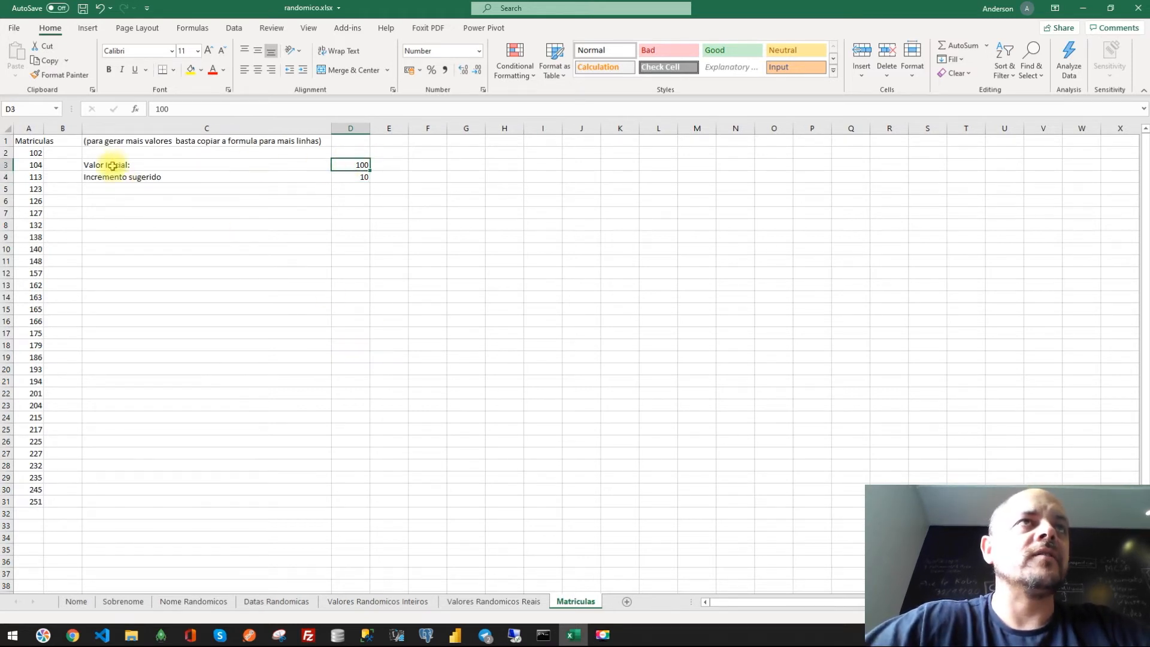
left_click(36, 153)
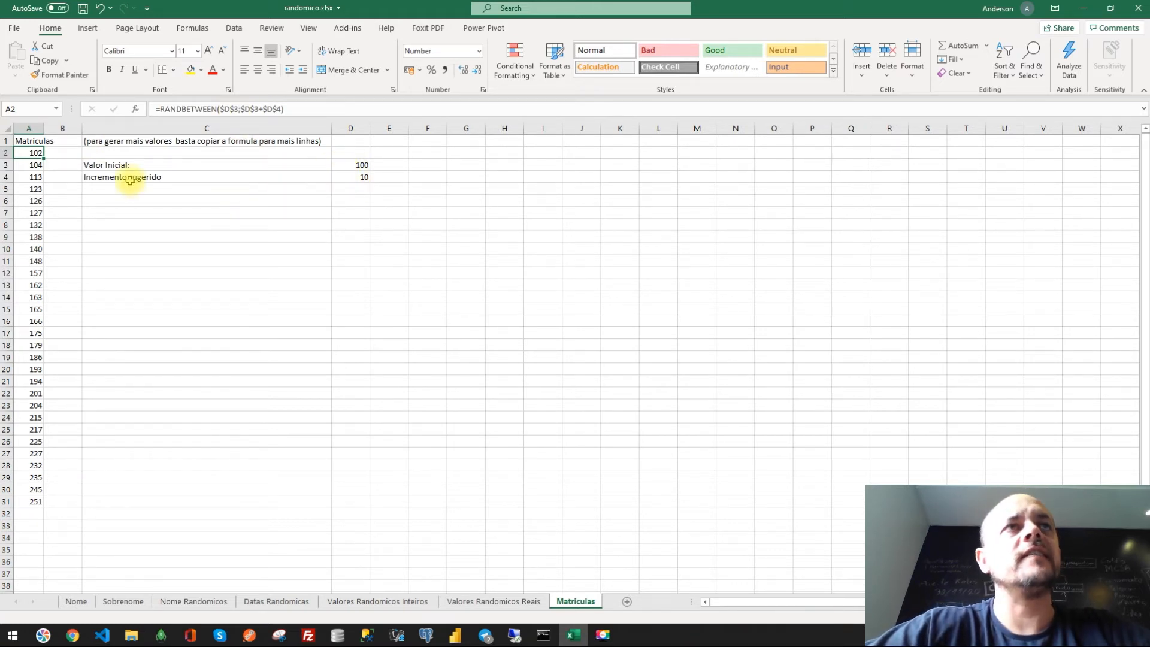
left_click(33, 165)
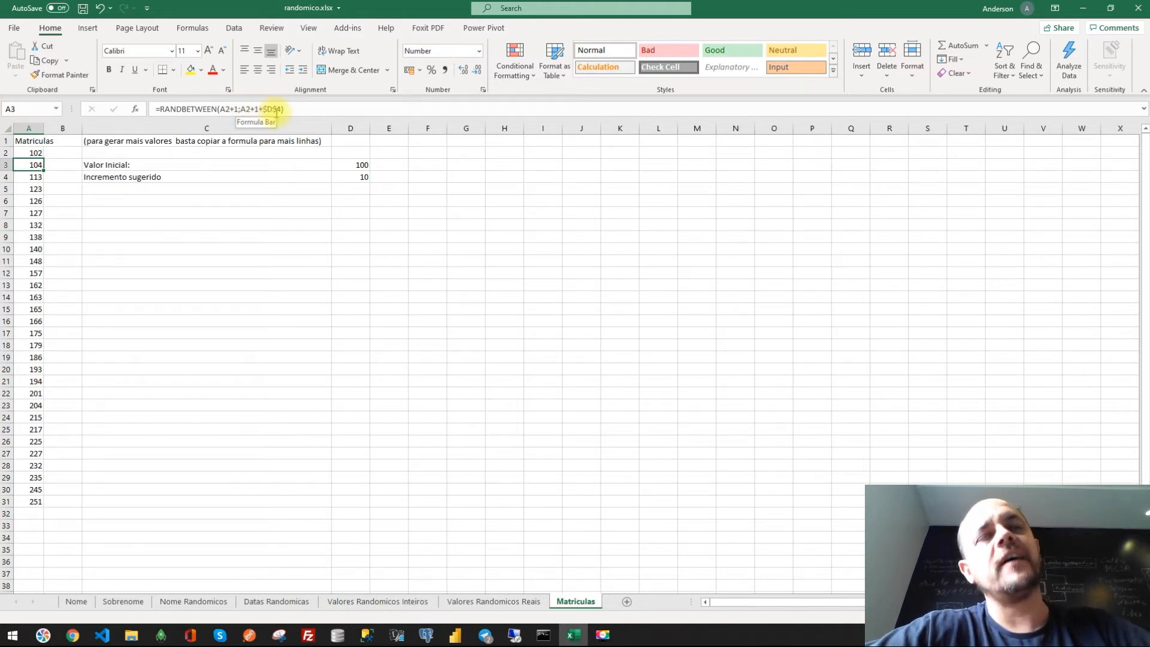
left_click(32, 180)
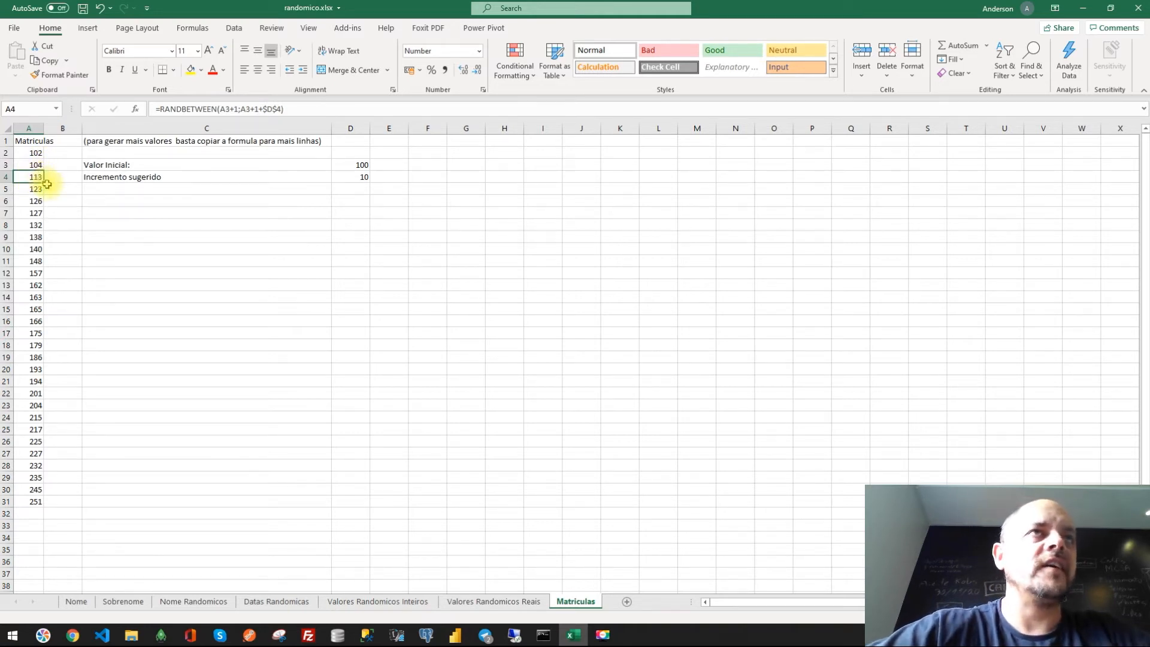
- Extend the enrolment formulas in column A down to row 33 and autofit column A
left_click_drag(45, 183, 33, 527)
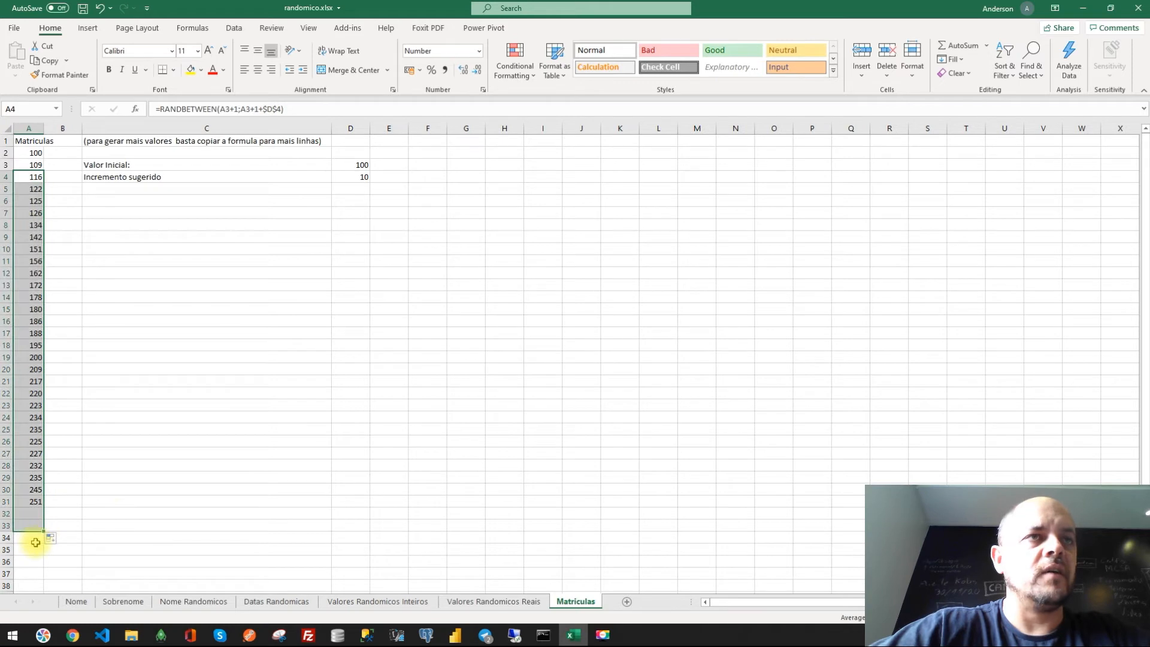
left_click(167, 463)
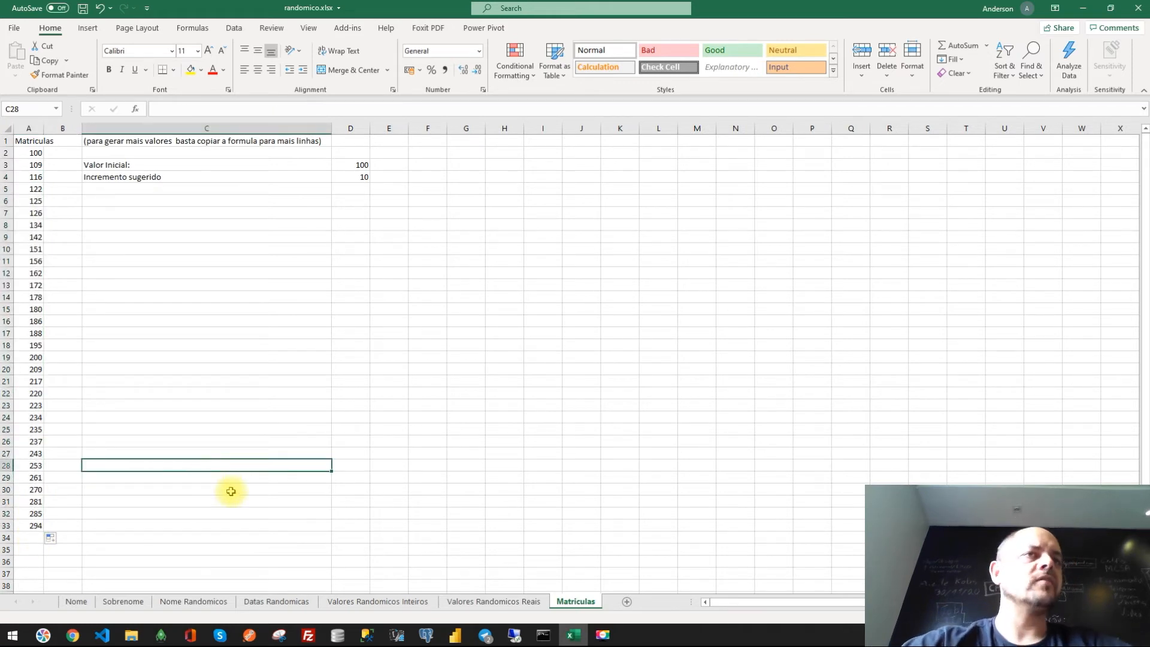
left_click(470, 443)
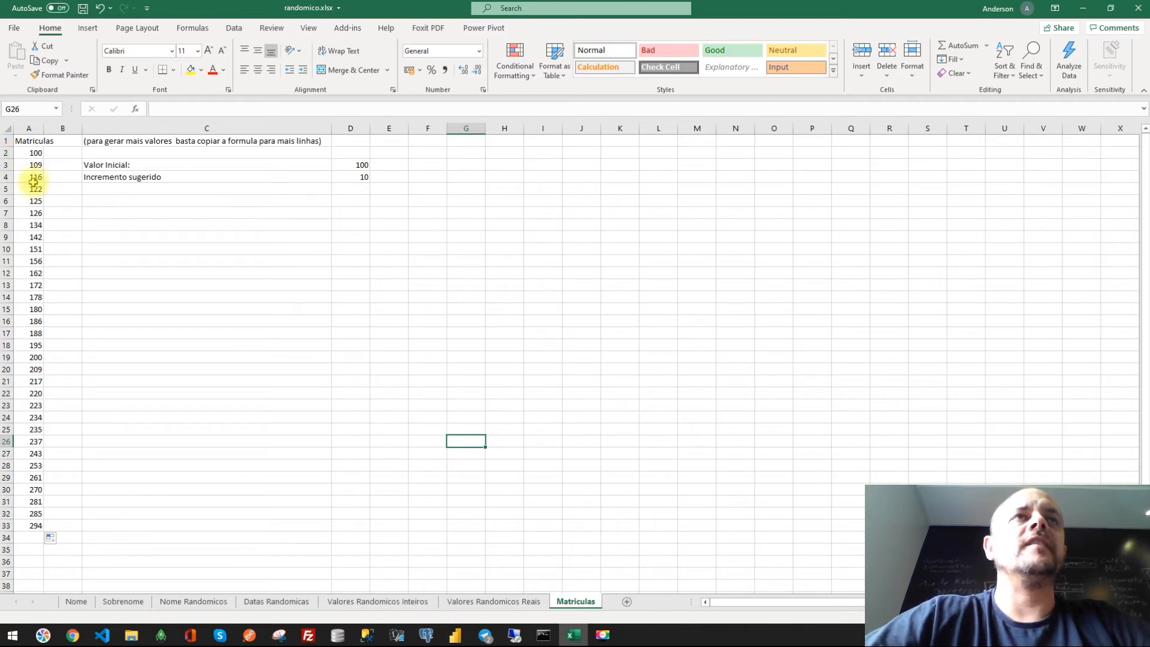
double_click(44, 128)
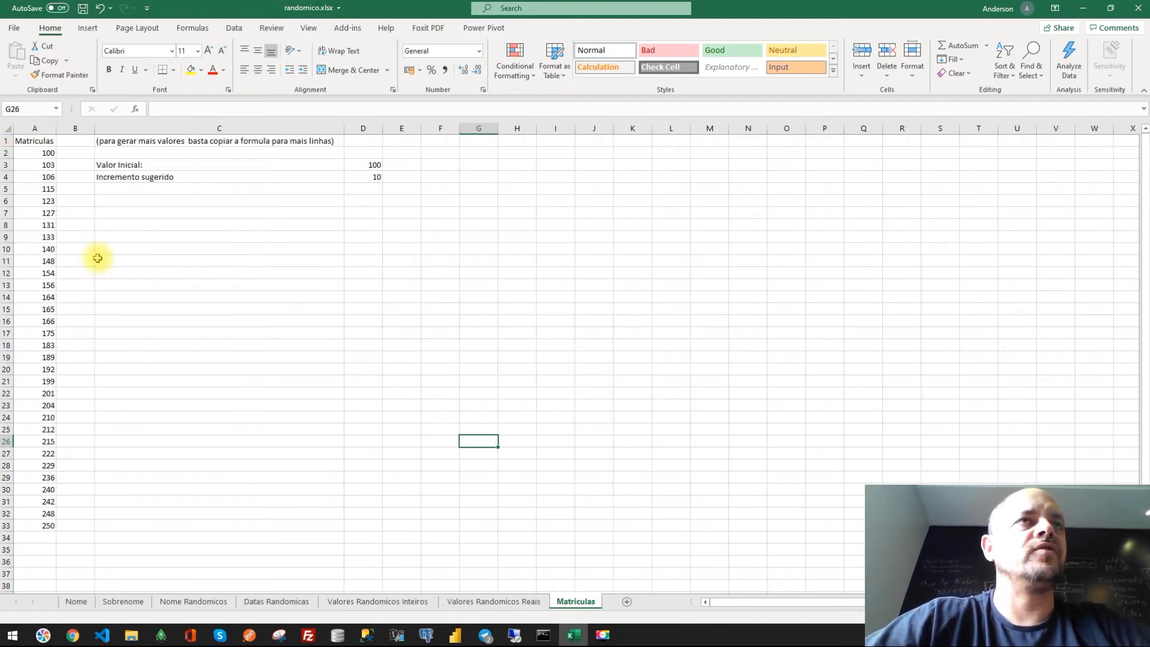
left_click(81, 177)
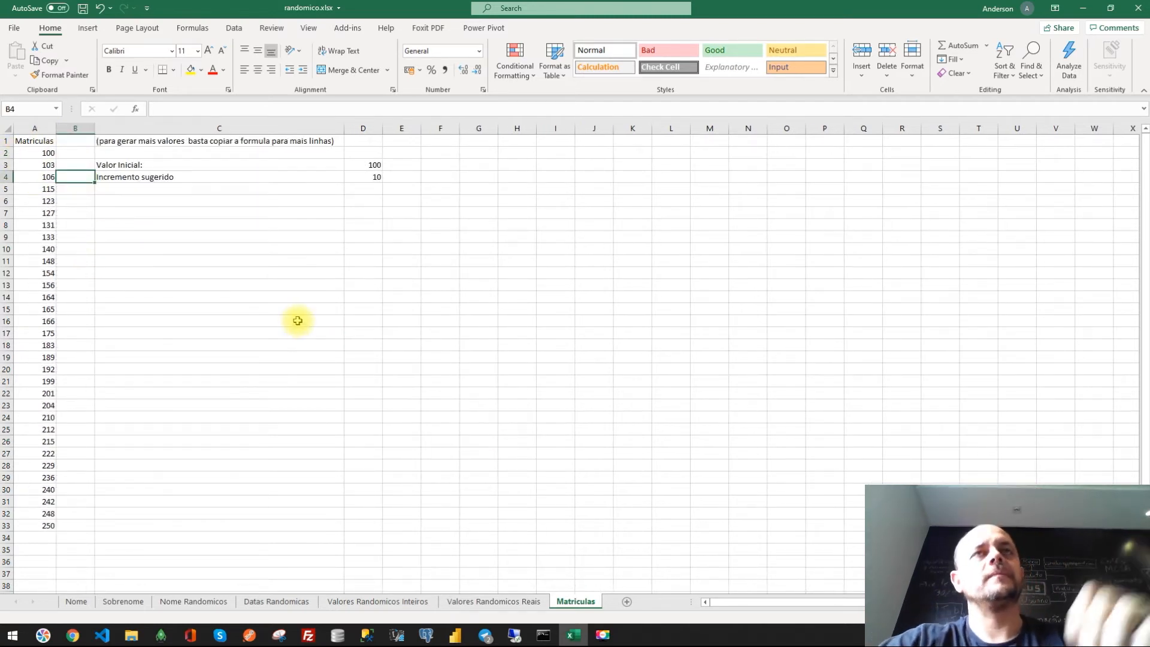
- Save the workbook and open a new blank Excel workbook
left_click(83, 8)
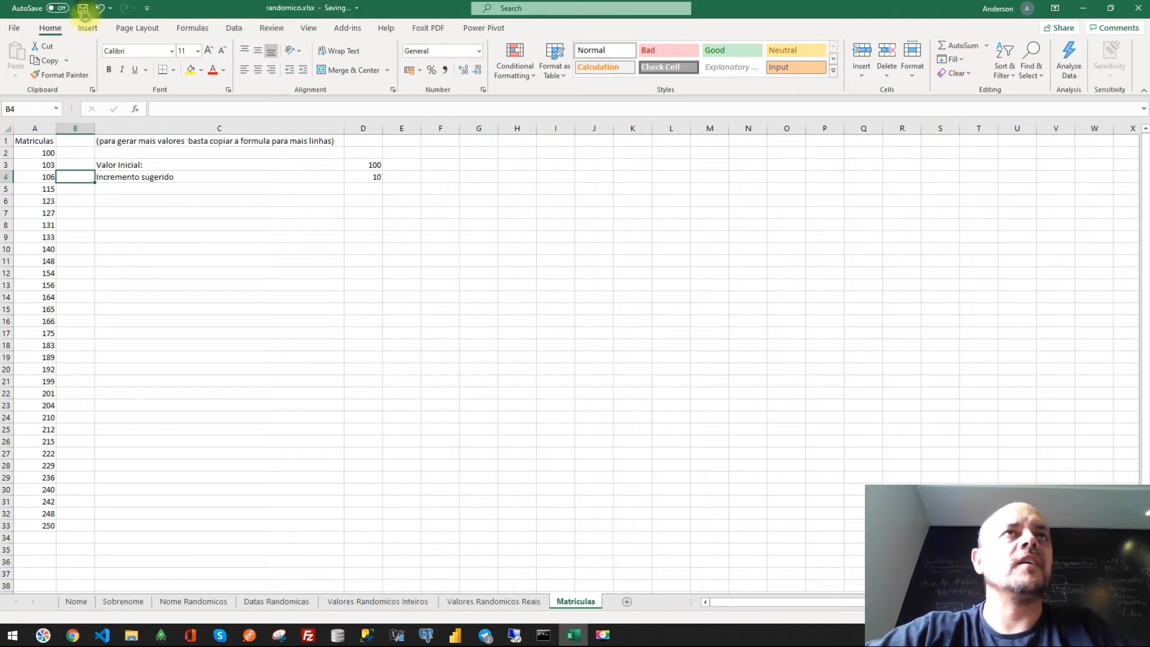
left_click(409, 372)
key("super+r")
type("excel")
key("Return")
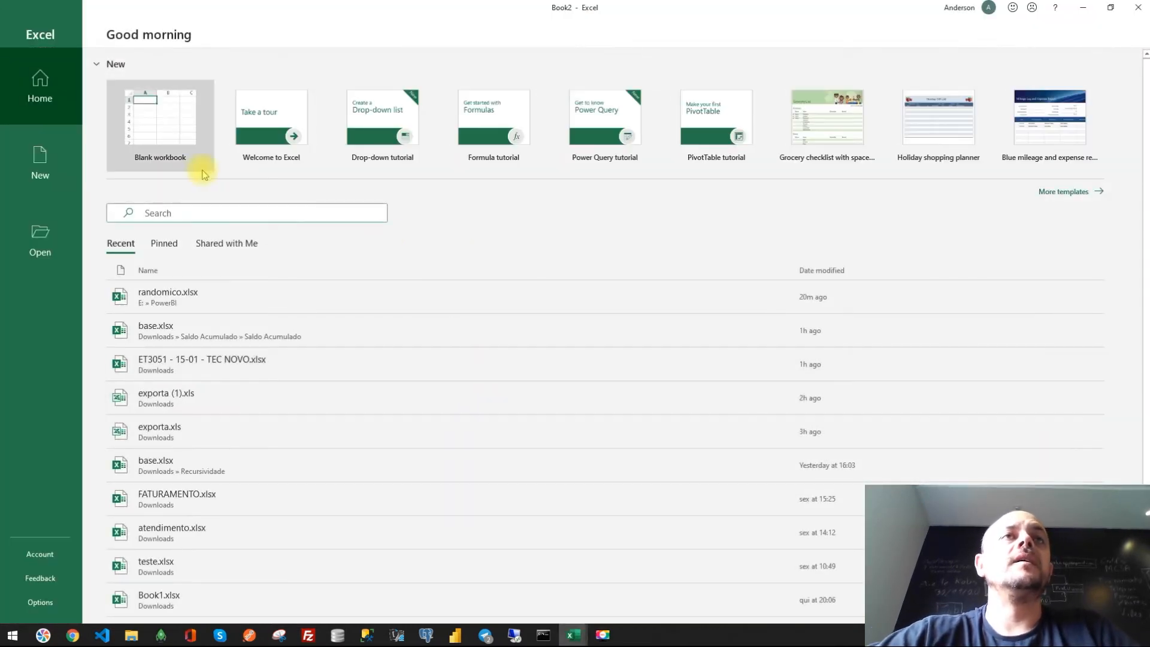
left_click(174, 134)
left_click(263, 273)
left_click(302, 297)
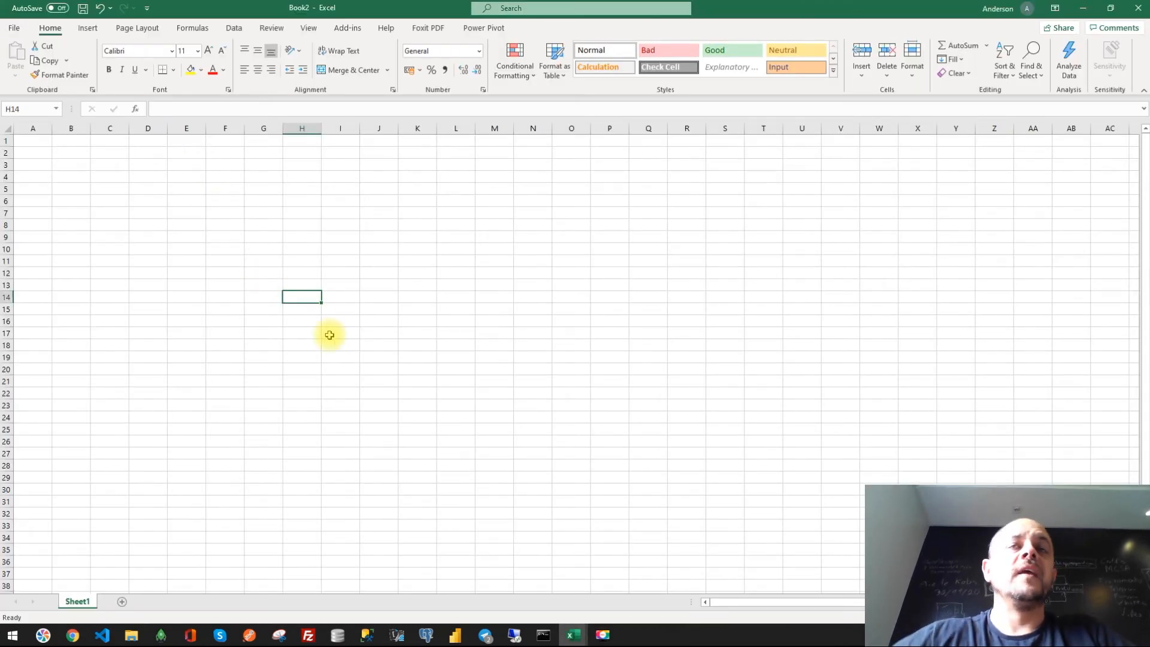
- Snap the randomico workbook and the new workbook side by side
key("super+Right")
left_click(707, 294)
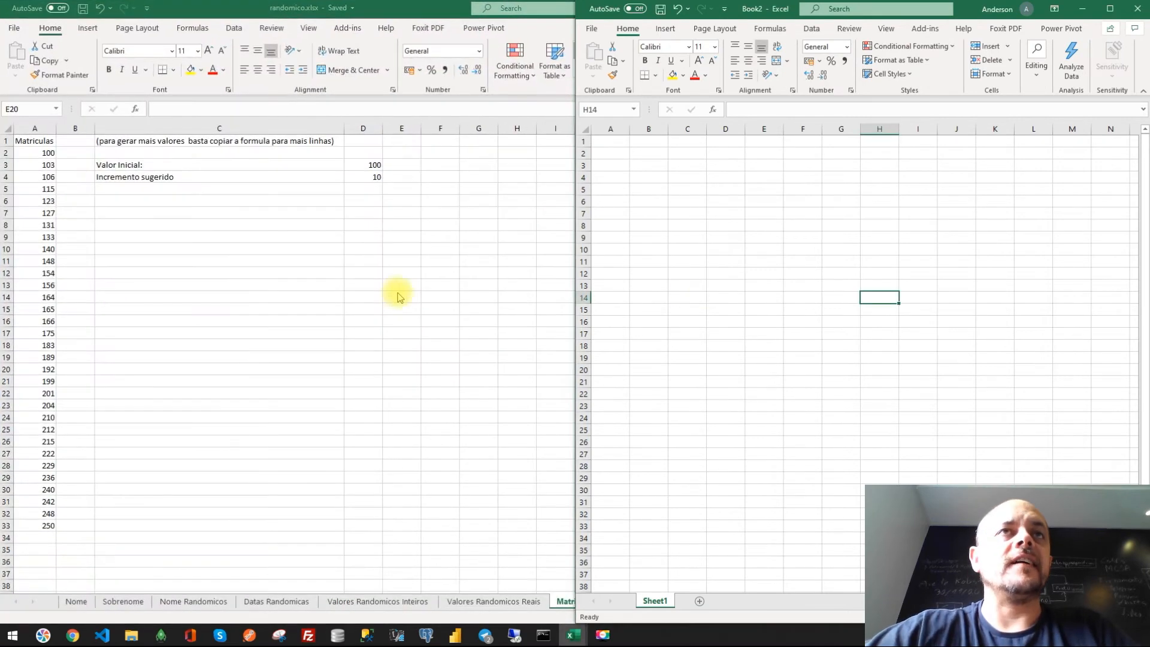
left_click(384, 363)
key("super+Left")
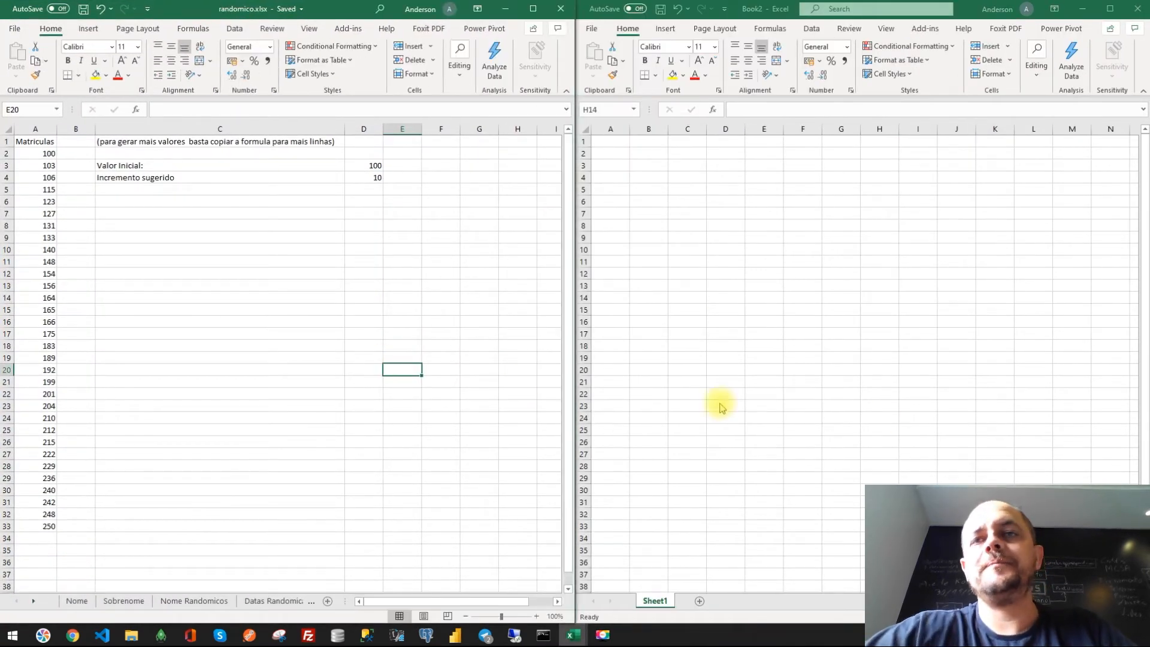
left_click(883, 415)
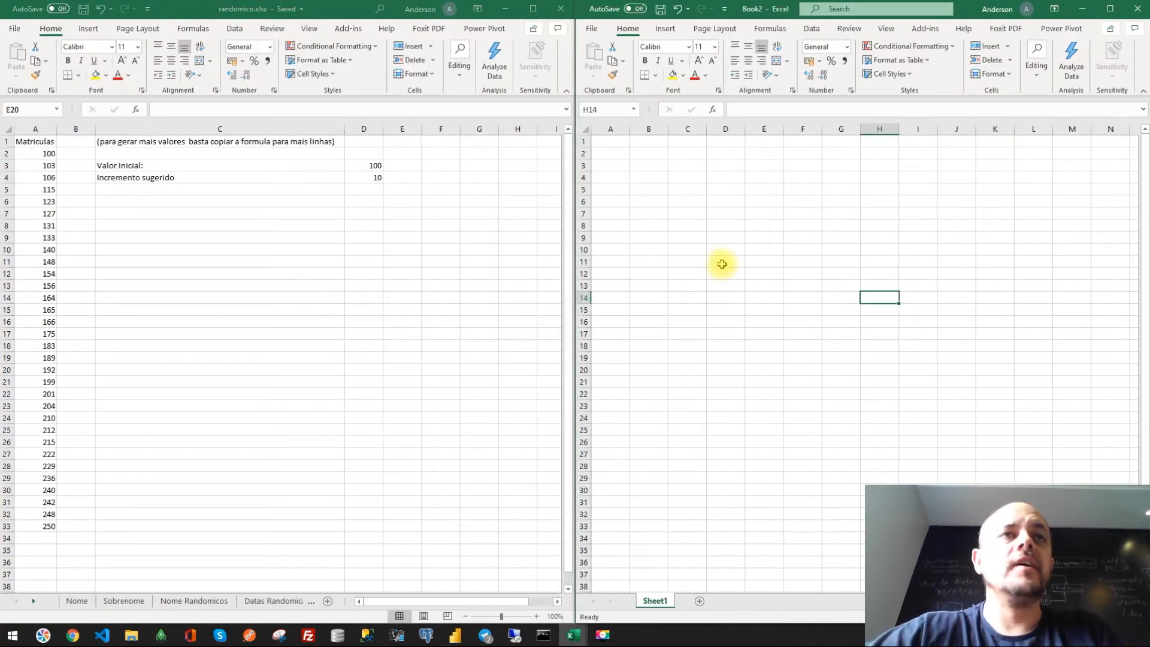
- Extend the enrolment formulas in column A of the Matriculas sheet down to row 51
left_click(46, 527)
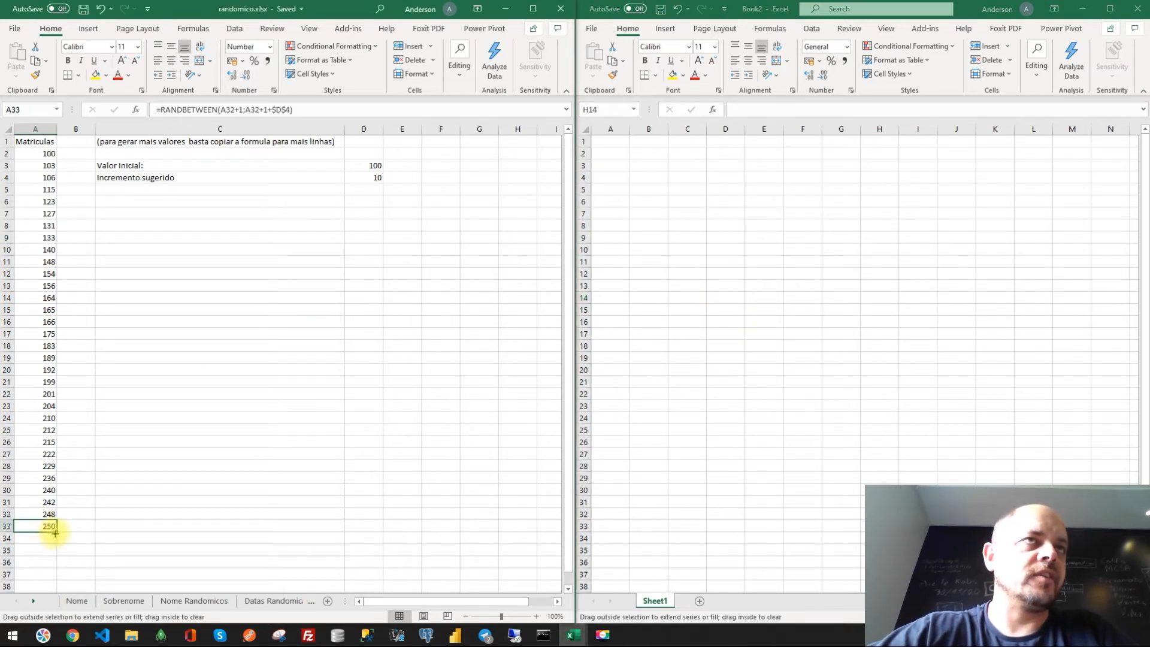
left_click(46, 154)
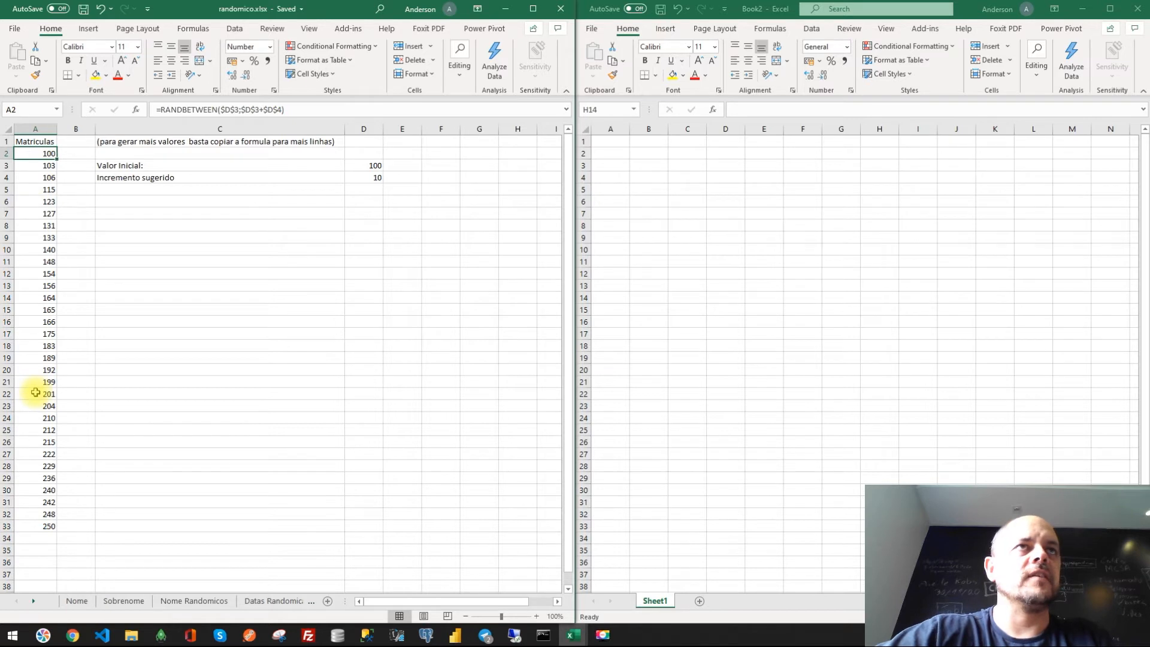
left_click(40, 525)
left_click_drag(57, 532, 35, 239)
left_click(34, 238)
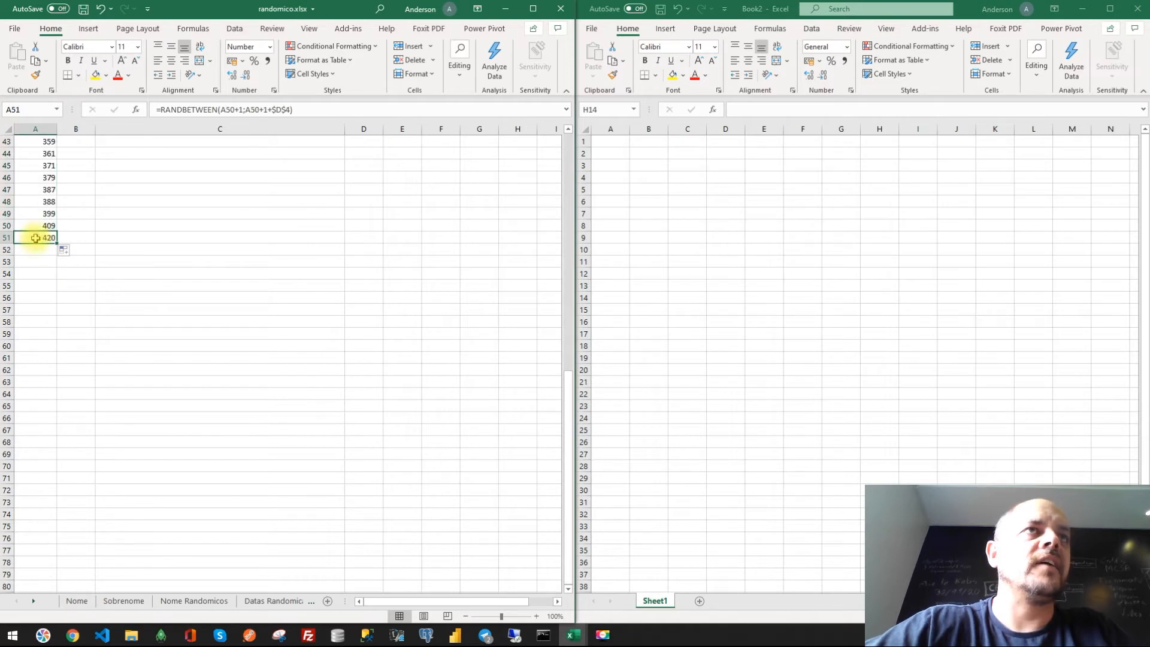
scroll(131, 343, "up", 13)
scroll(131, 343, "up", 1)
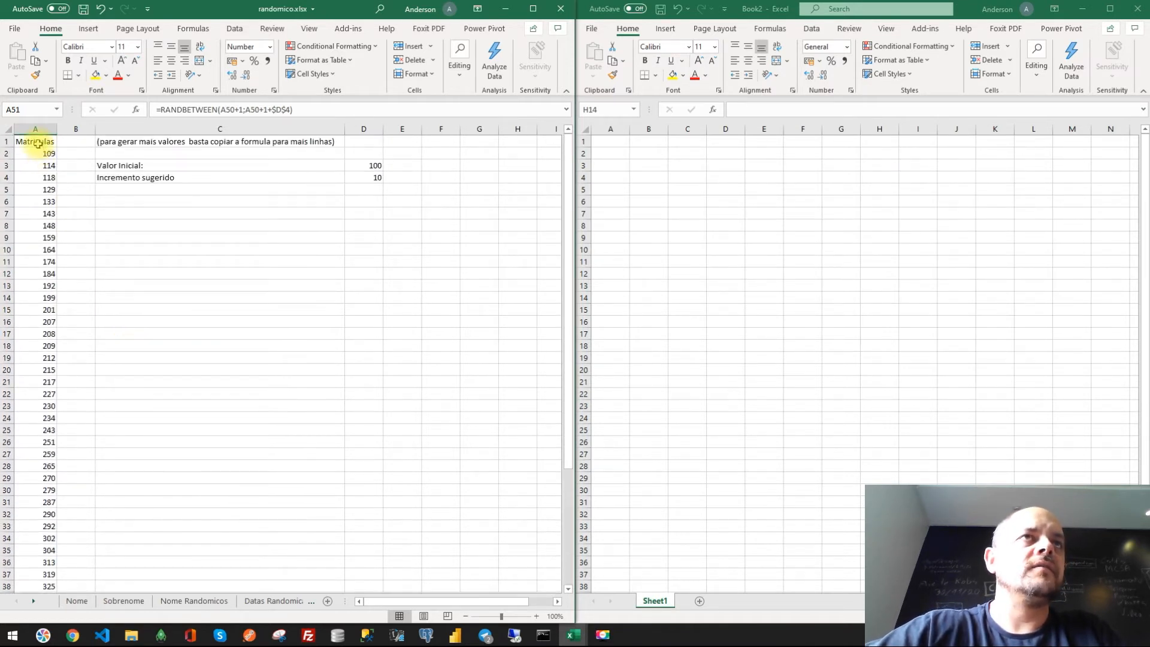
- Copy the Matriculas column A1:A51 and paste it as values into A1 of the new workbook
key("ctrl+shift+Up")
key("ctrl+c")
right_click(601, 145)
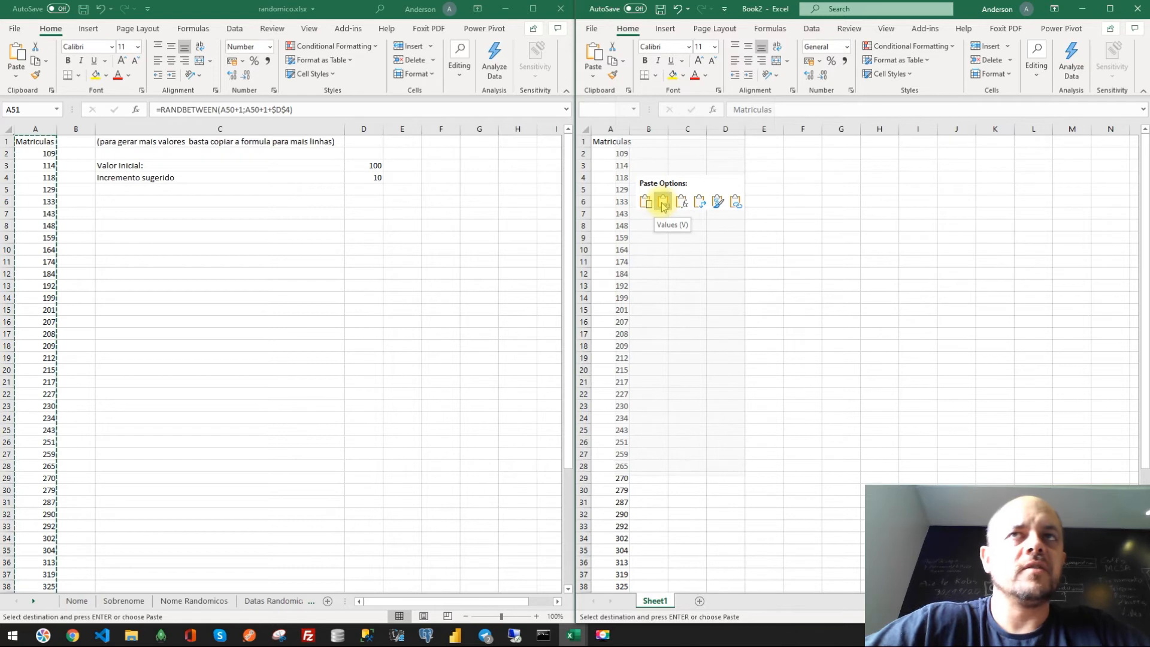
left_click(663, 205)
left_click(685, 214)
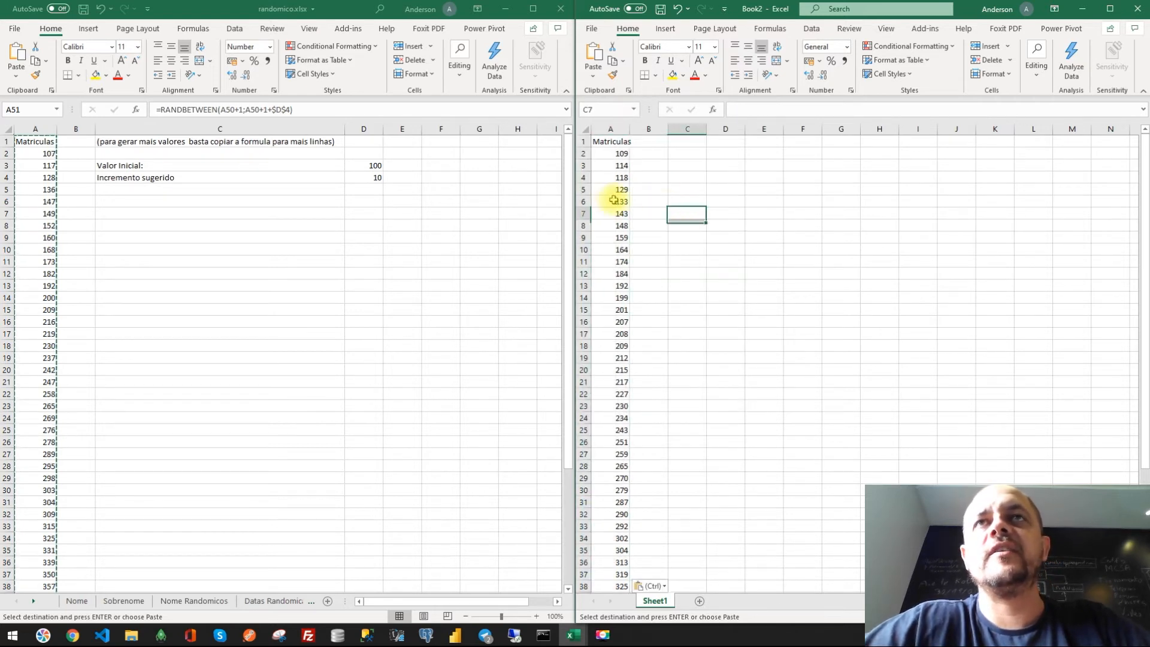
- Inspect the pasted enrolment values and autofit column A in the new workbook
left_click(614, 225)
left_click(732, 110)
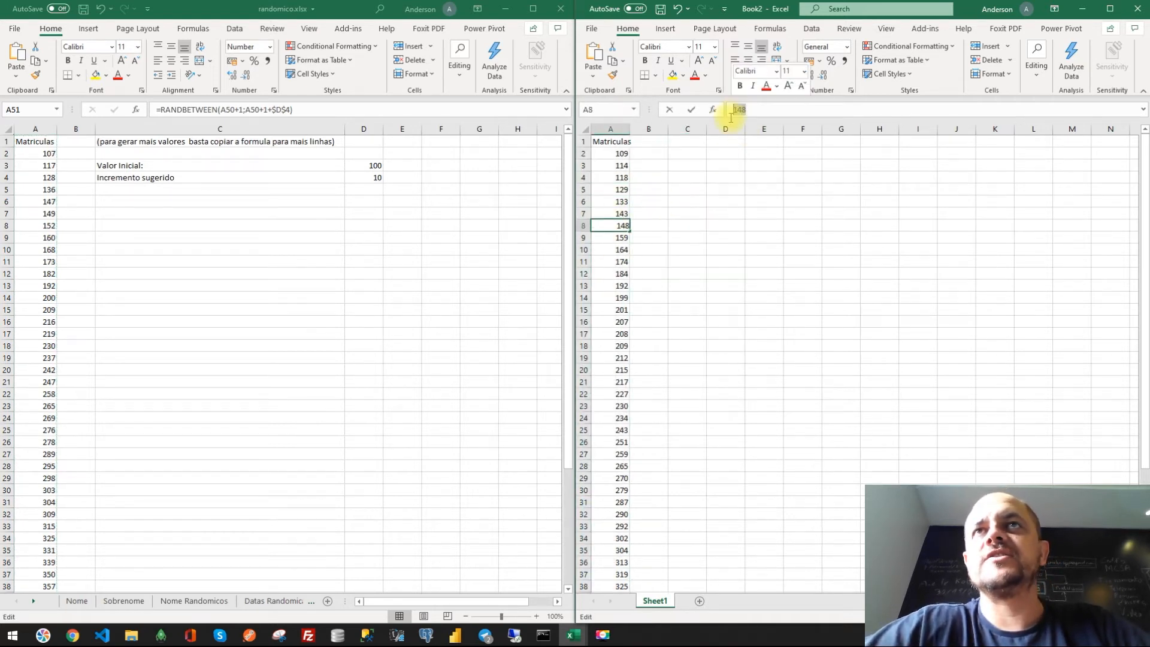
left_click(752, 259)
scroll(680, 456, "down", 9)
scroll(678, 469, "up", 9)
double_click(632, 127)
left_click_drag(623, 157, 624, 309)
left_click(699, 251)
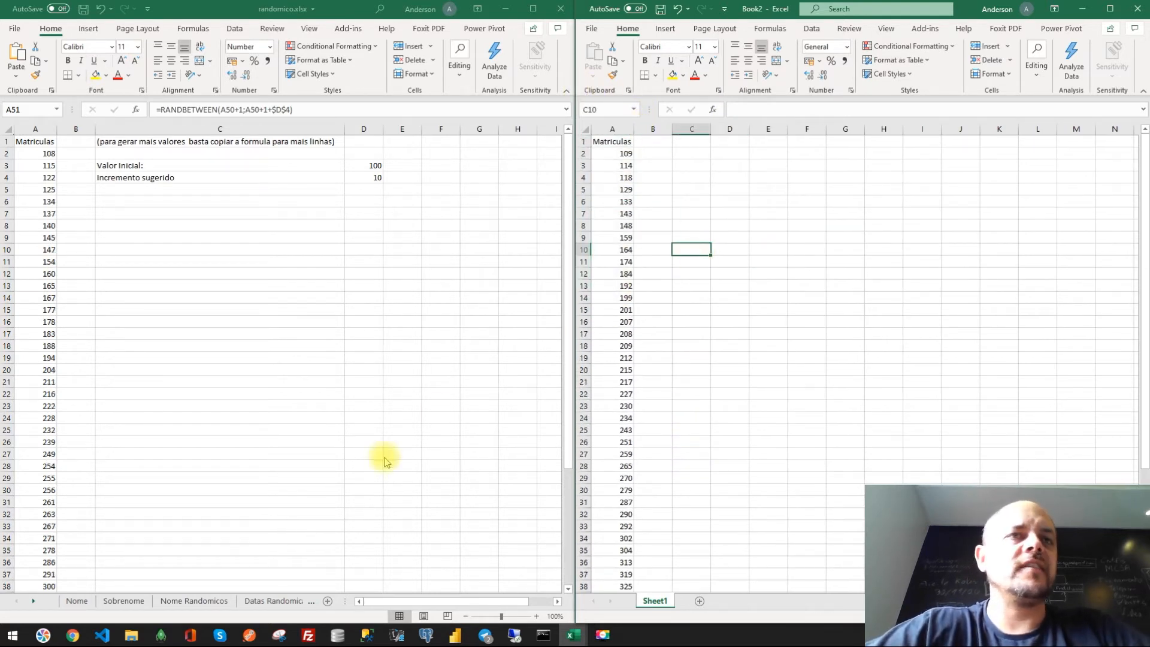
- Enter the header Funcionário in B1 of the new workbook
left_click(653, 141)
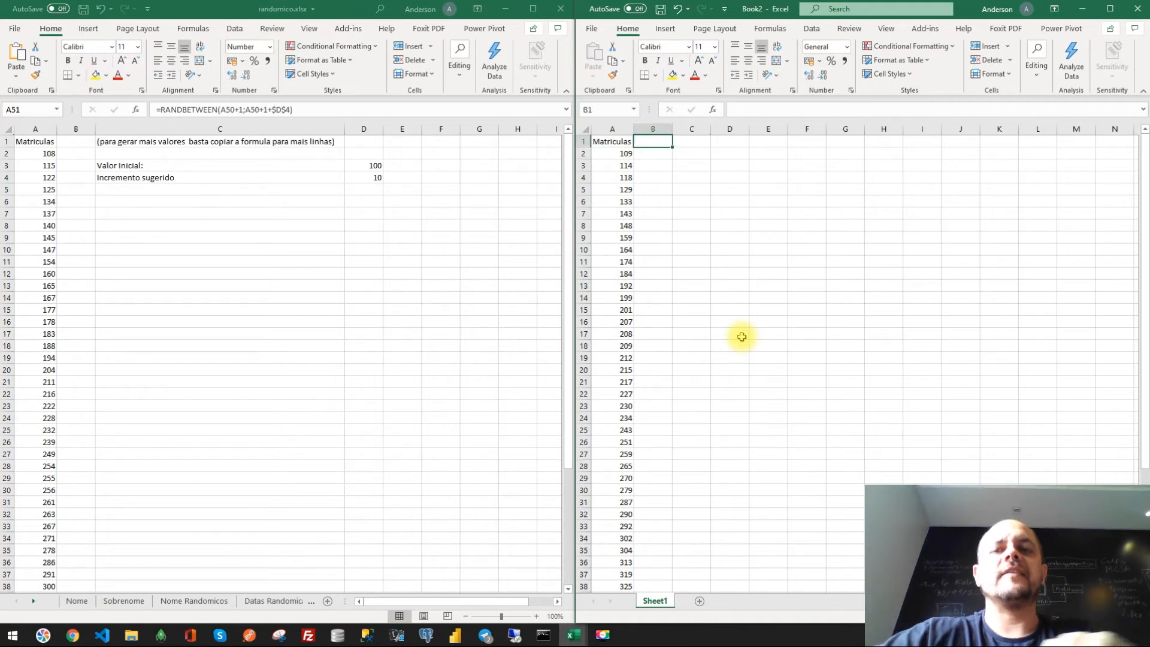
type("Func")
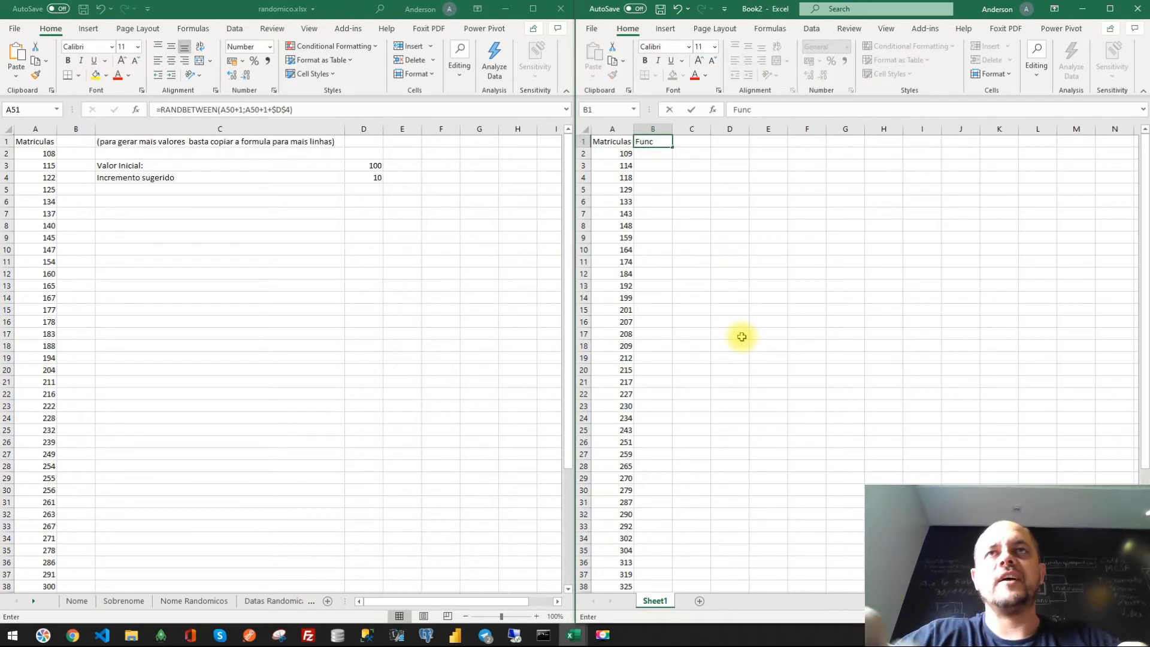
type("ionário")
key("Return")
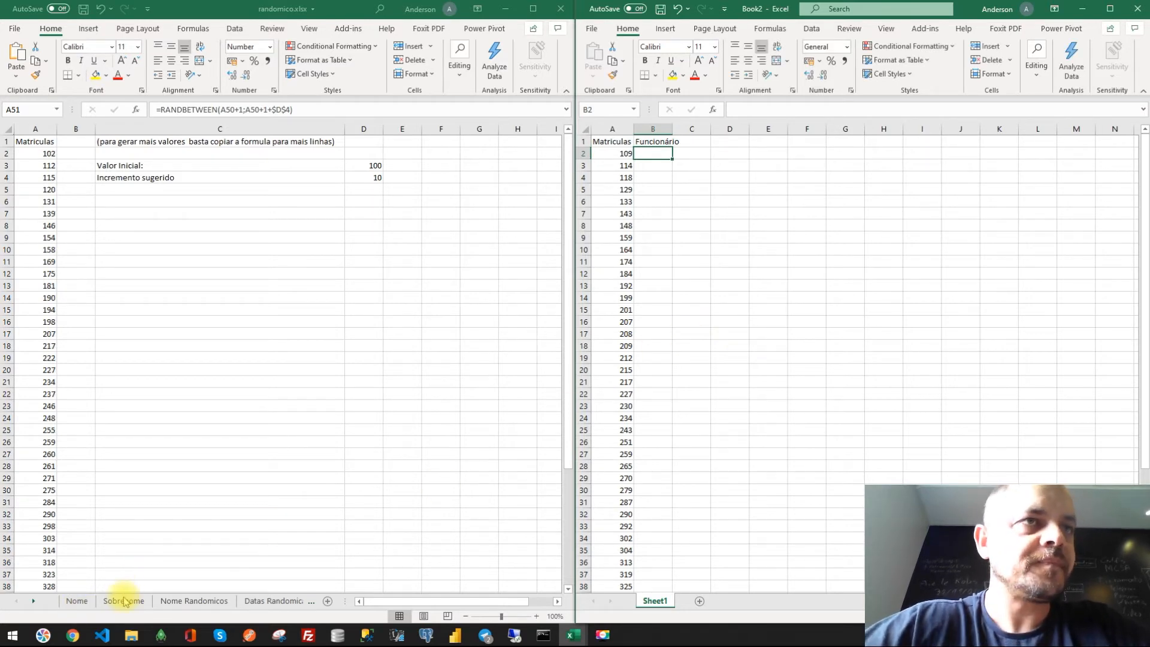
- On the Nome Randomicos sheet, extend the name formulas in columns A to C from row 36 down to row 51
left_click(184, 604)
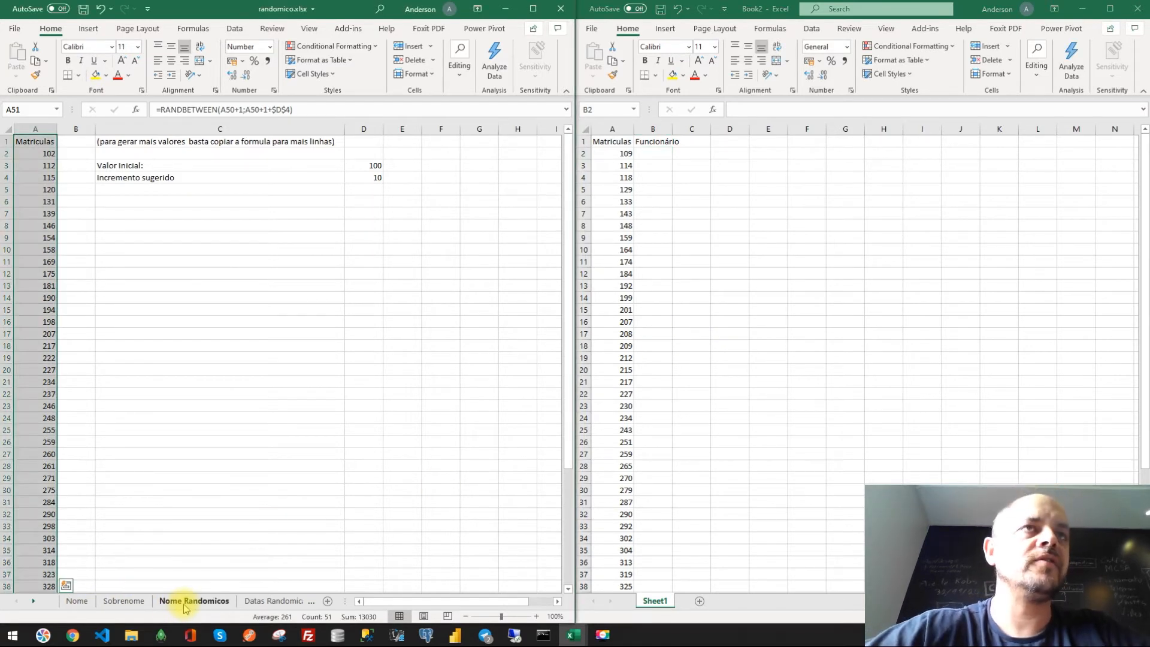
left_click(330, 392)
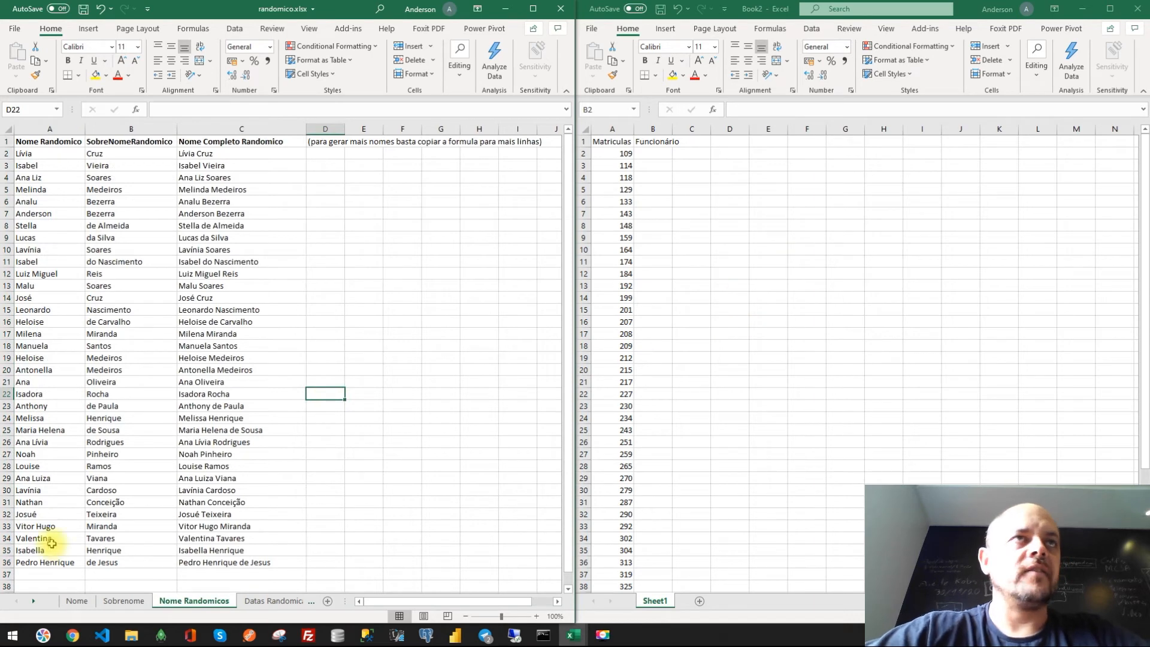
left_click_drag(36, 562, 281, 561)
scroll(287, 539, "down", 3)
scroll(295, 448, "down", 5)
left_click_drag(307, 279, 288, 456)
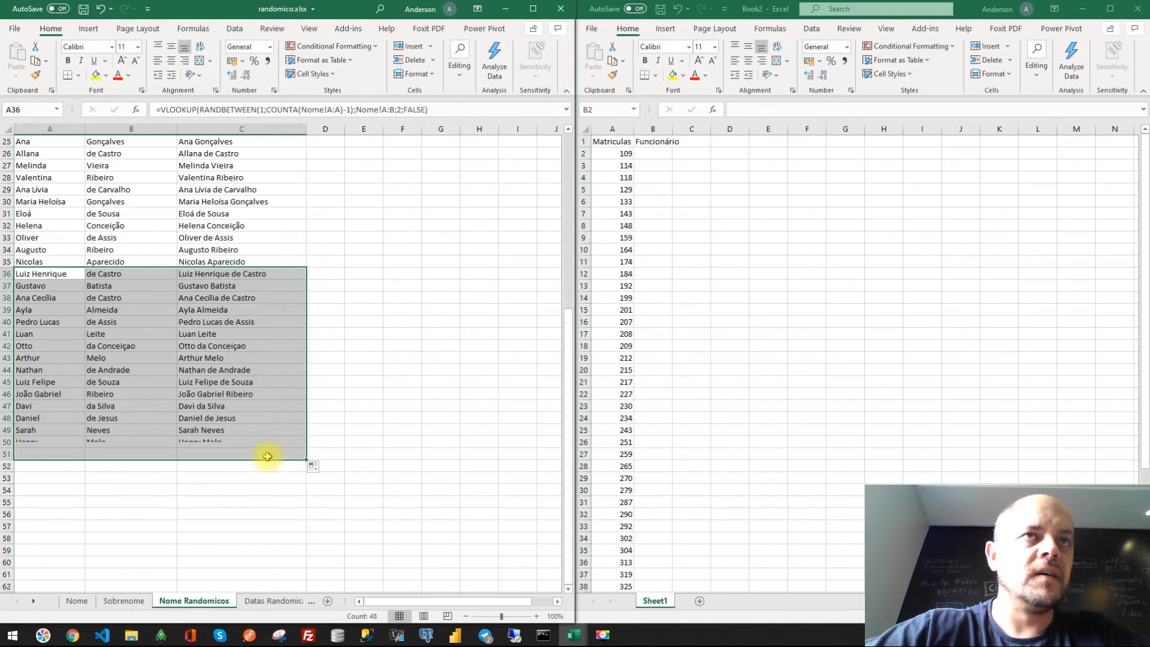
- Copy the full-name column from the Nome Randomicos sheet and paste it as values starting at B2 of the new workbook
left_click(227, 453)
key("ctrl+shift+Up")
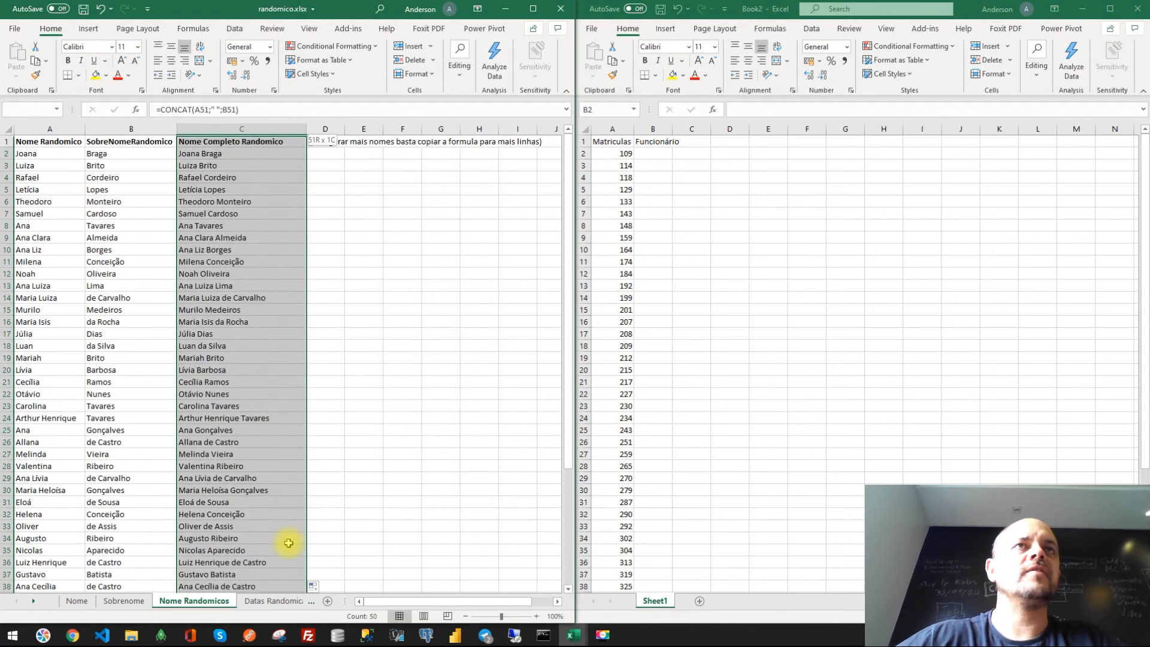
key("ctrl+c")
right_click(657, 157)
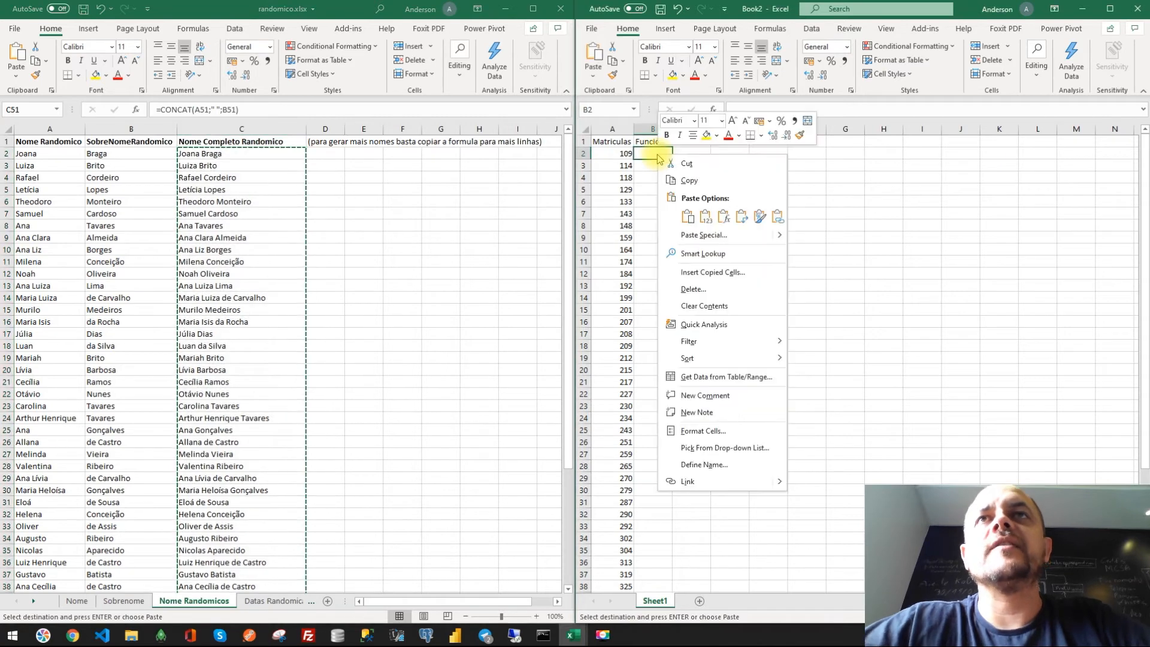
left_click(705, 216)
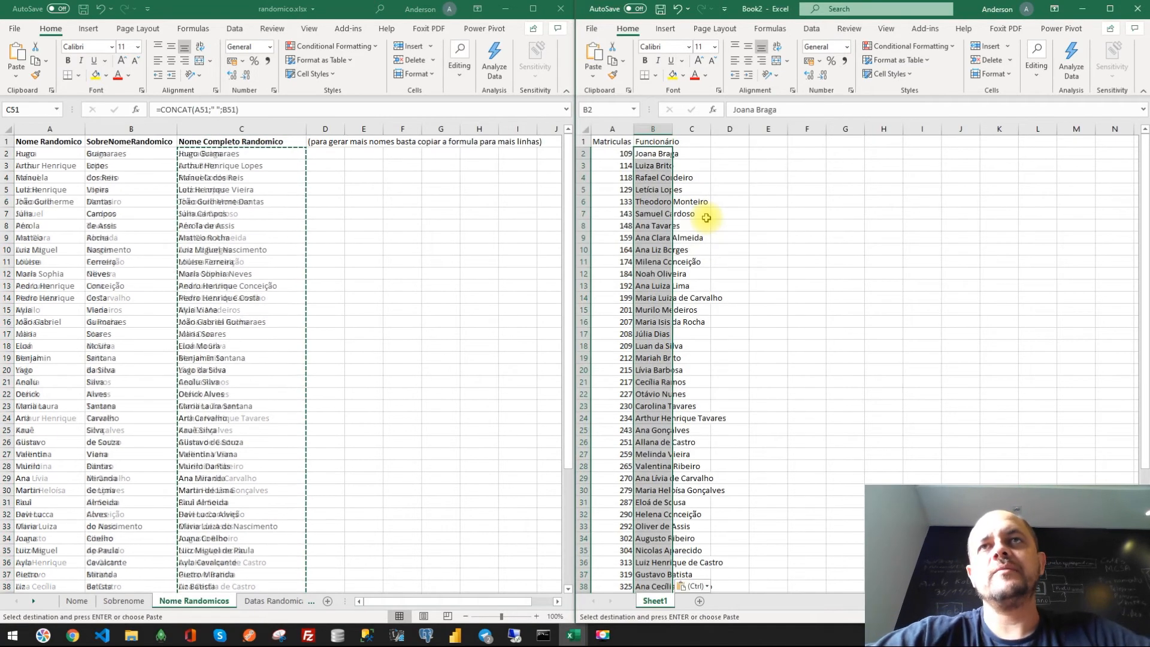
- Autofit column B in the new workbook to show the full names
double_click(670, 128)
left_click(675, 226)
mouse_move(674, 228)
left_mouse_down()
mouse_move(676, 266)
mouse_move(683, 247)
left_mouse_up()
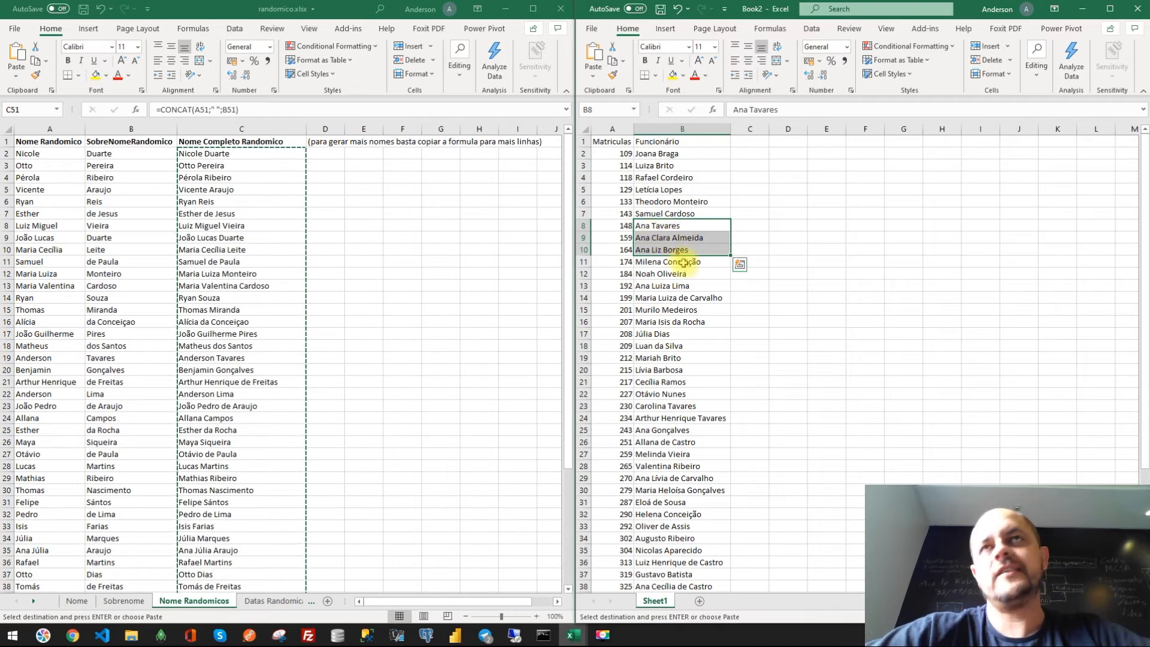
- Enter the header Admissão in C1 of the new workbook
left_click(775, 213)
left_click(742, 144)
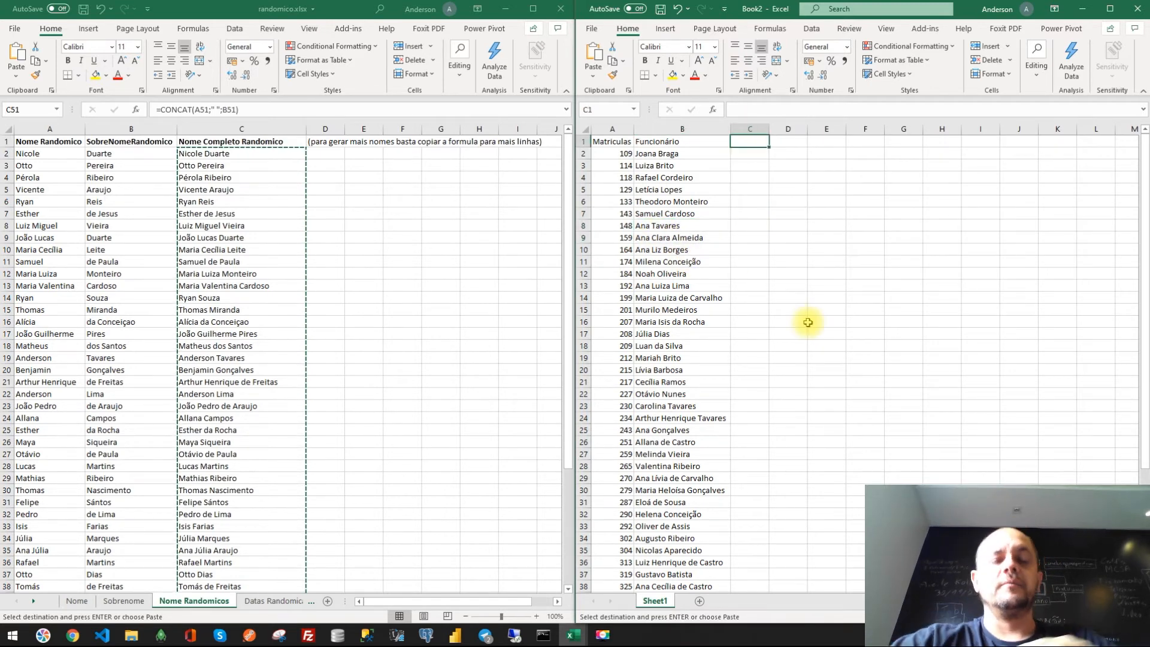
type("Adm")
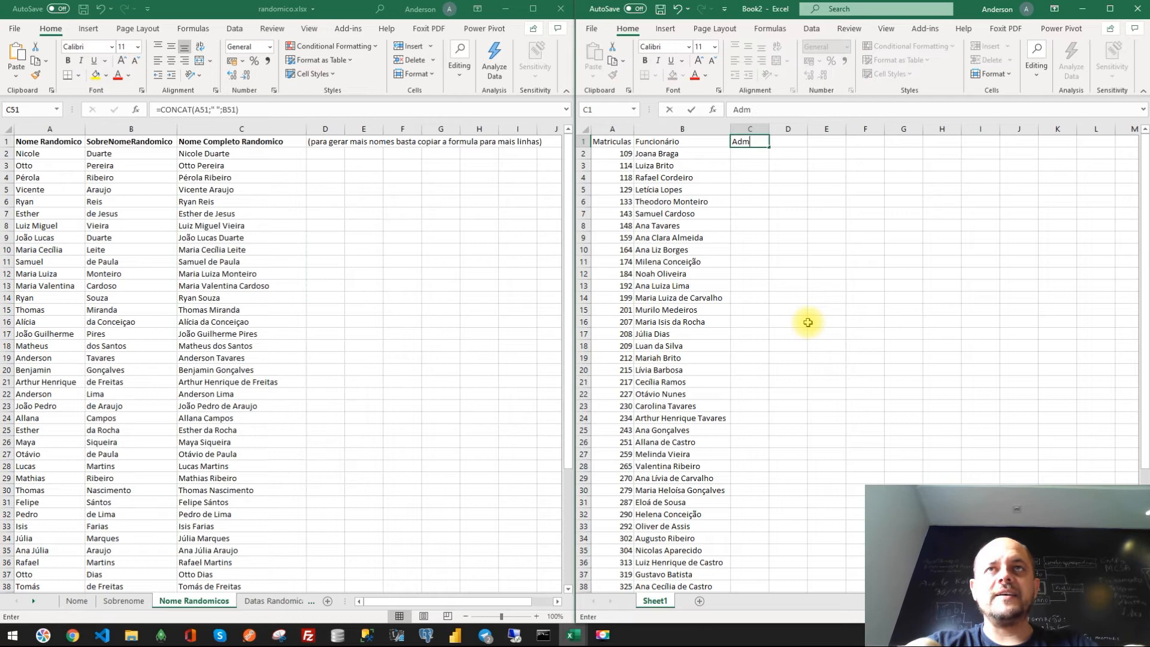
type("issão")
key("Return")
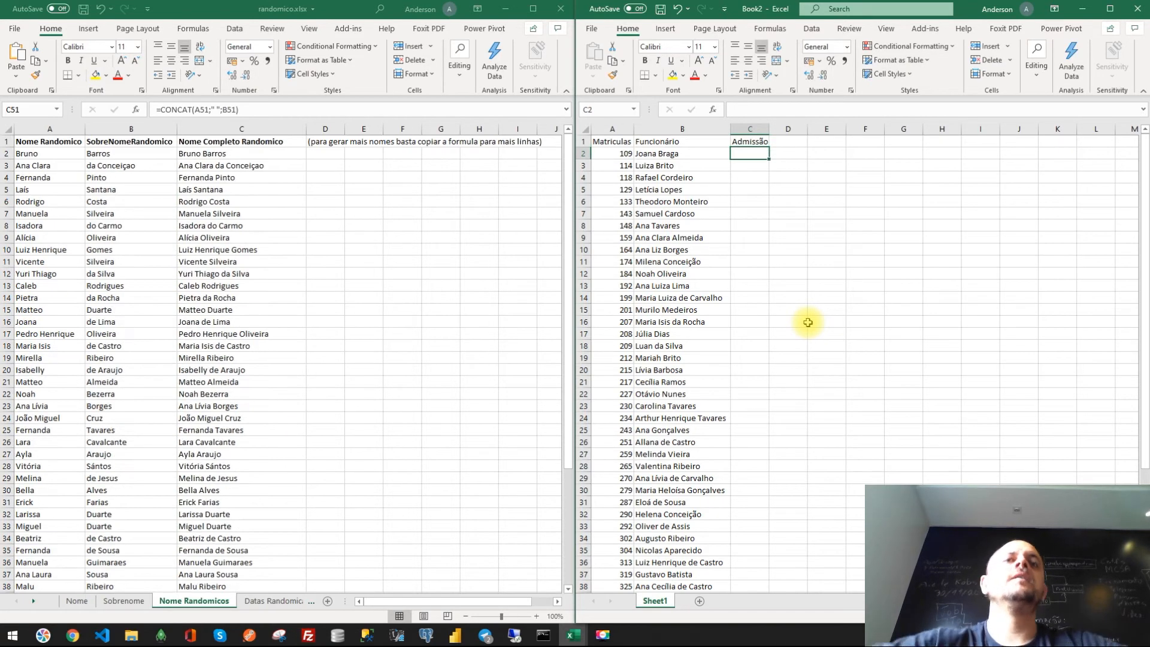
- On the Datas Randomicos sheet, set the start date to 01/01/2000 and the end date to 18/01/2021
left_click(260, 602)
left_click(164, 178)
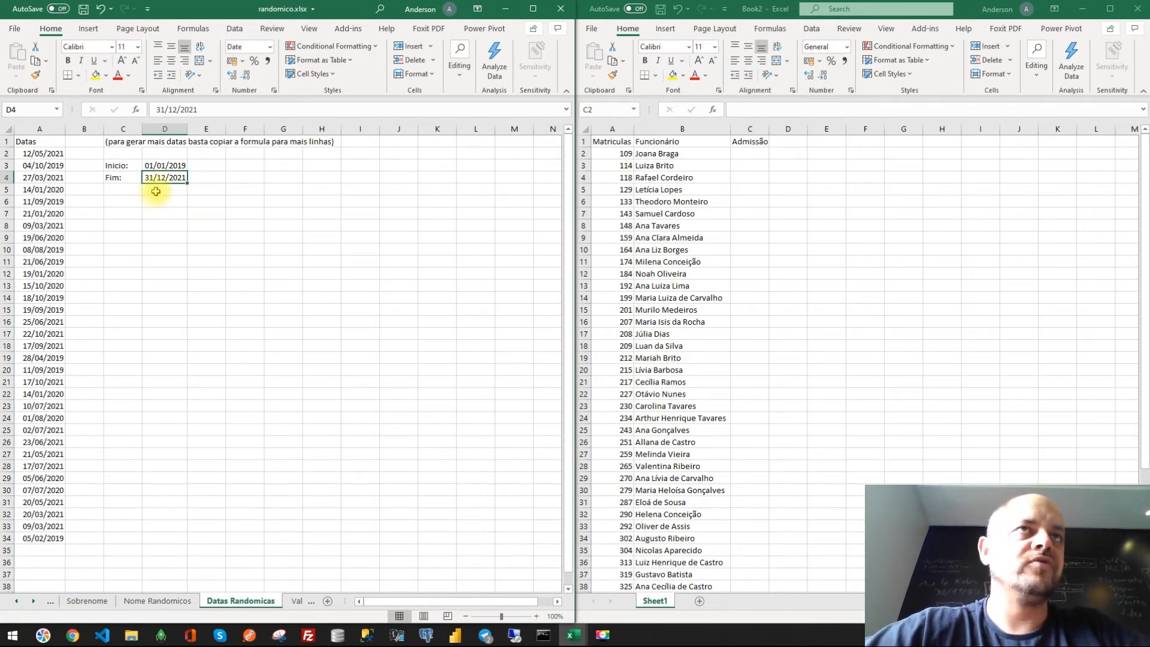
left_click(201, 111)
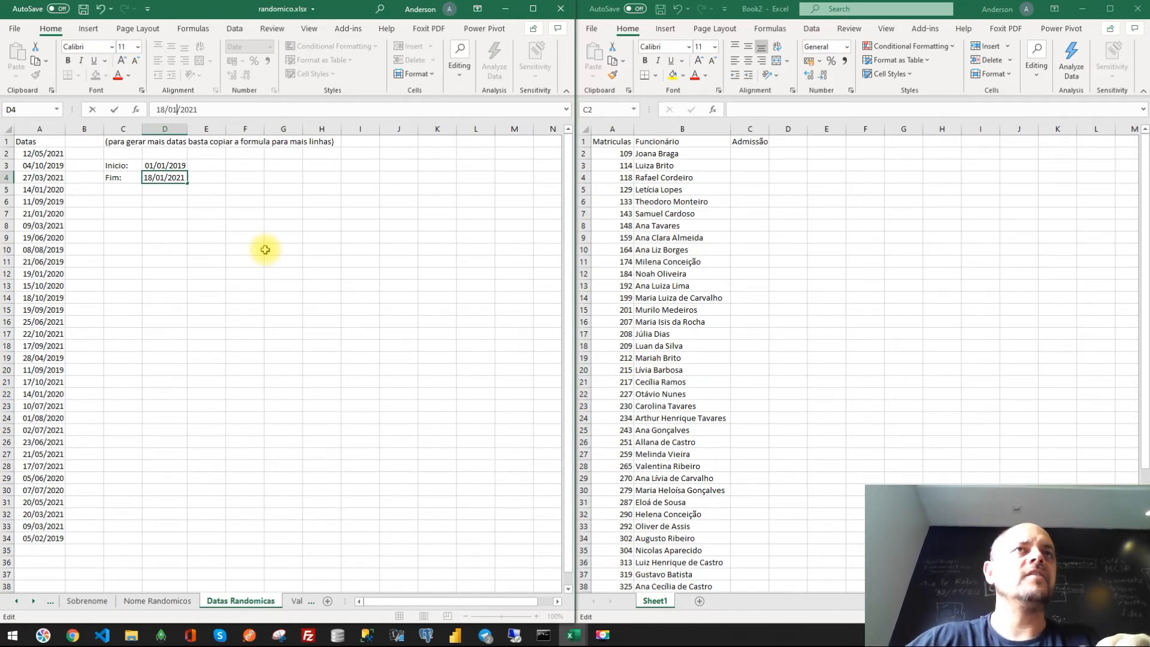
key("ctrl+Return")
key("Up")
key("F2")
type("19")
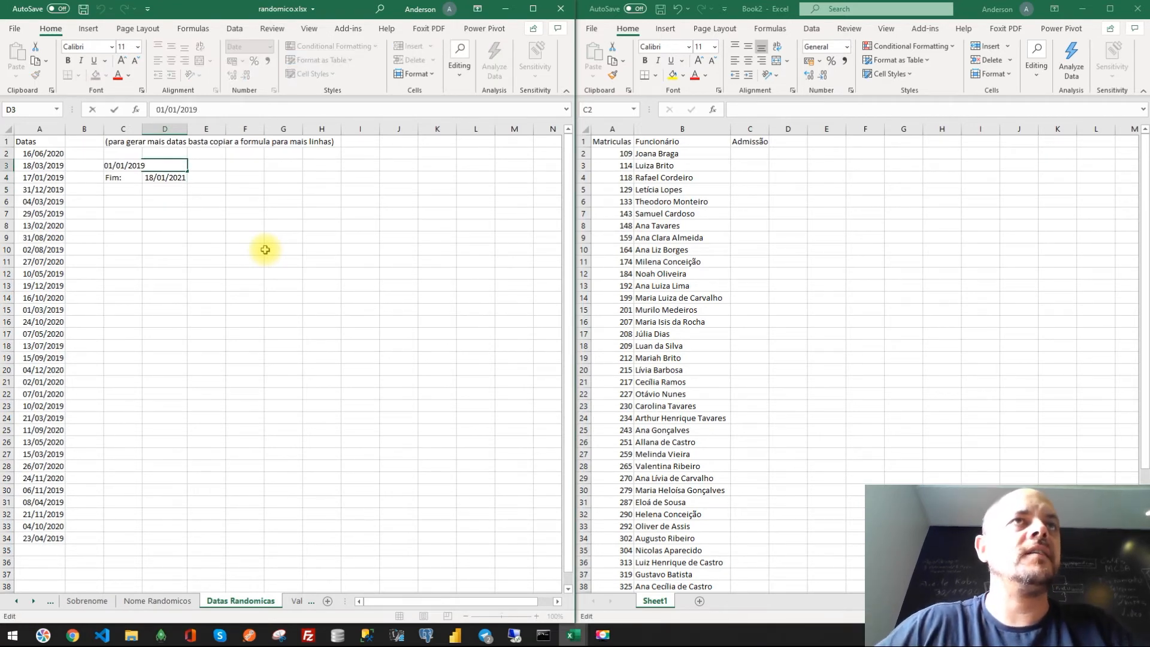
key("Return")
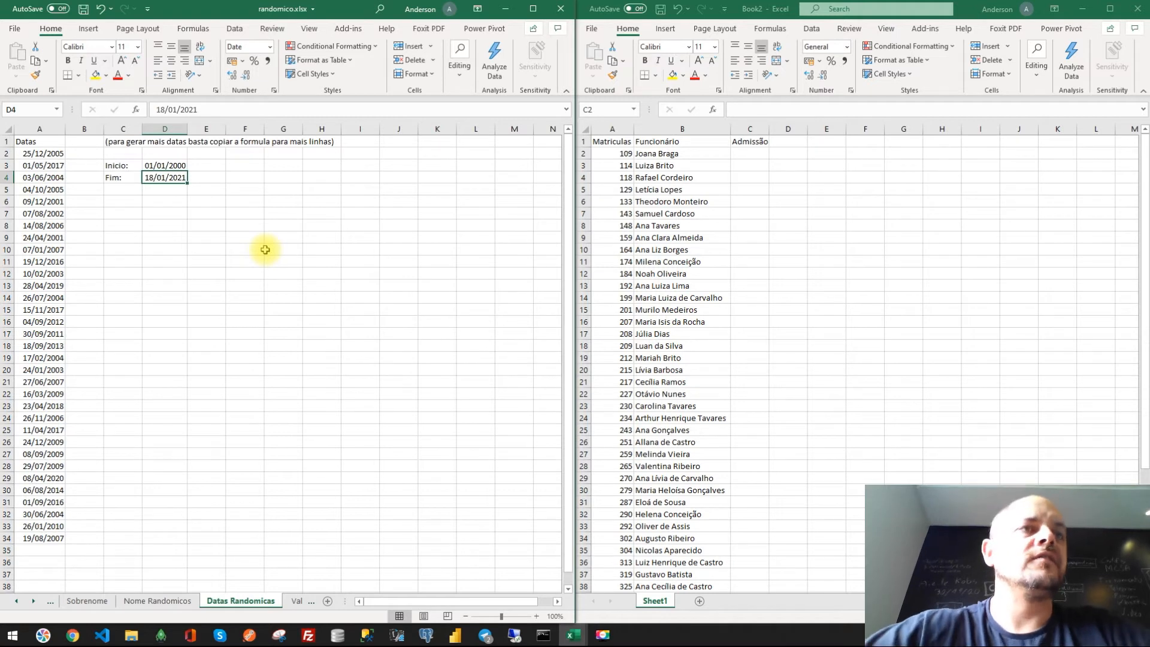
- Extend the random date formula in column A down to row 51
left_click(52, 540)
left_click_drag(63, 545, 42, 142)
scroll(68, 359, "up", 2)
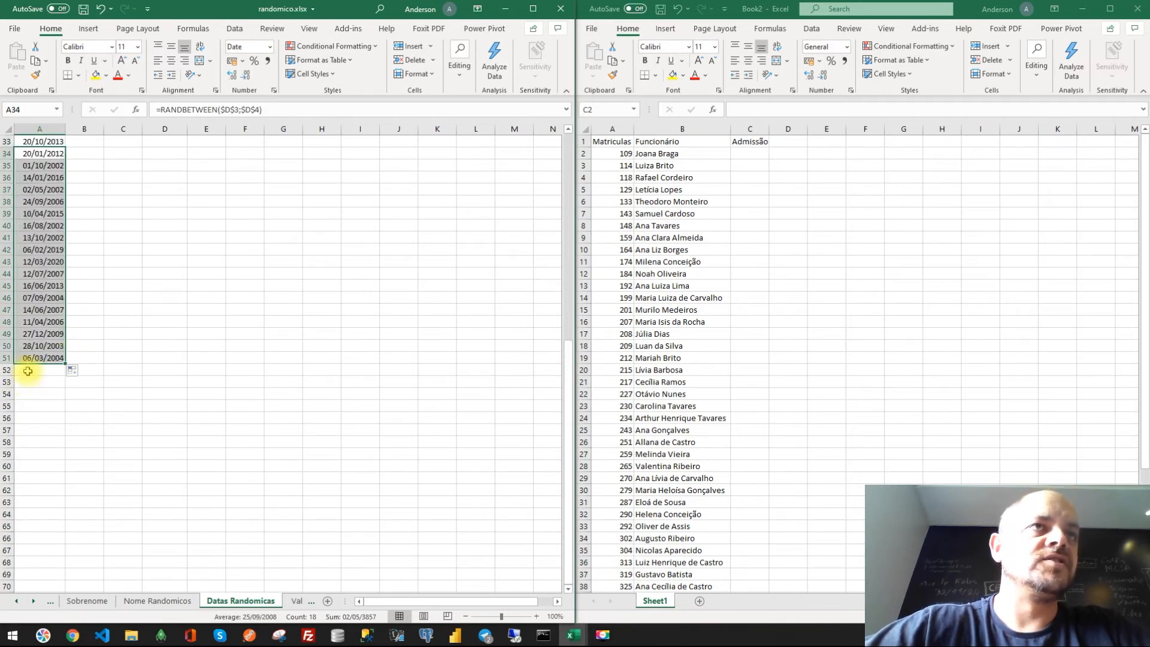
left_click(40, 359)
scroll(51, 345, "up", 11)
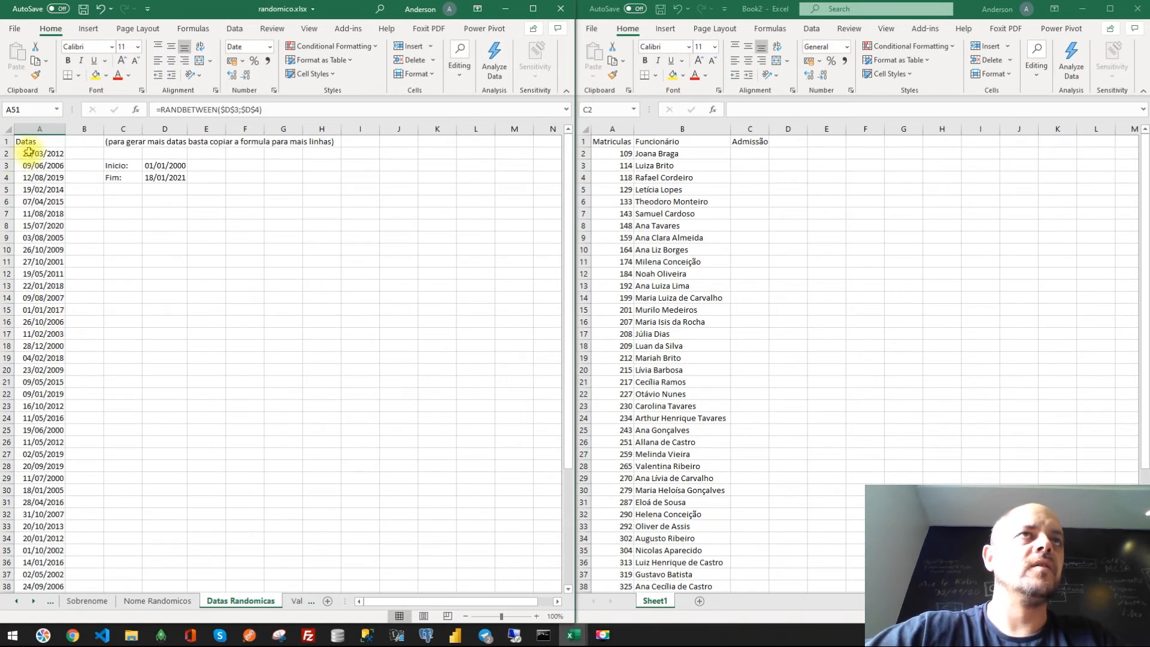
- Copy the random dates from A2 down and paste them as values into C2 of the new workbook
left_click(31, 153)
key("ctrl+shift+Down")
key("ctrl+c")
left_click(752, 153)
right_click(753, 153)
left_click(803, 217)
left_click(826, 286)
- Format column C of the new workbook as Short Date
left_click(750, 129)
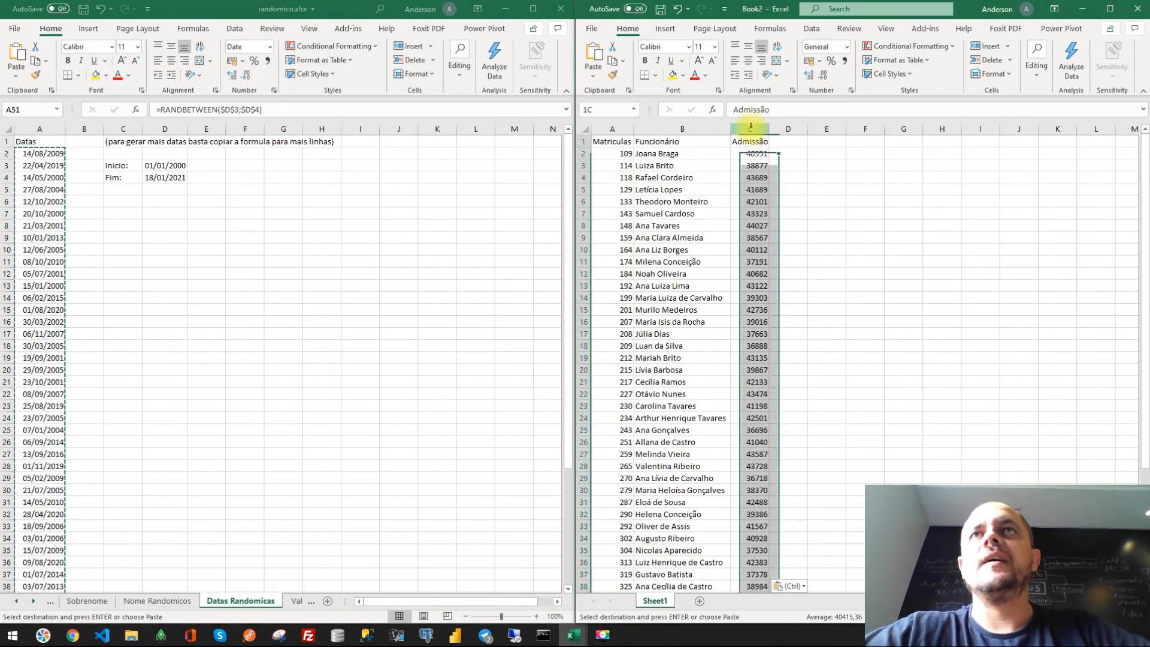
left_click(845, 47)
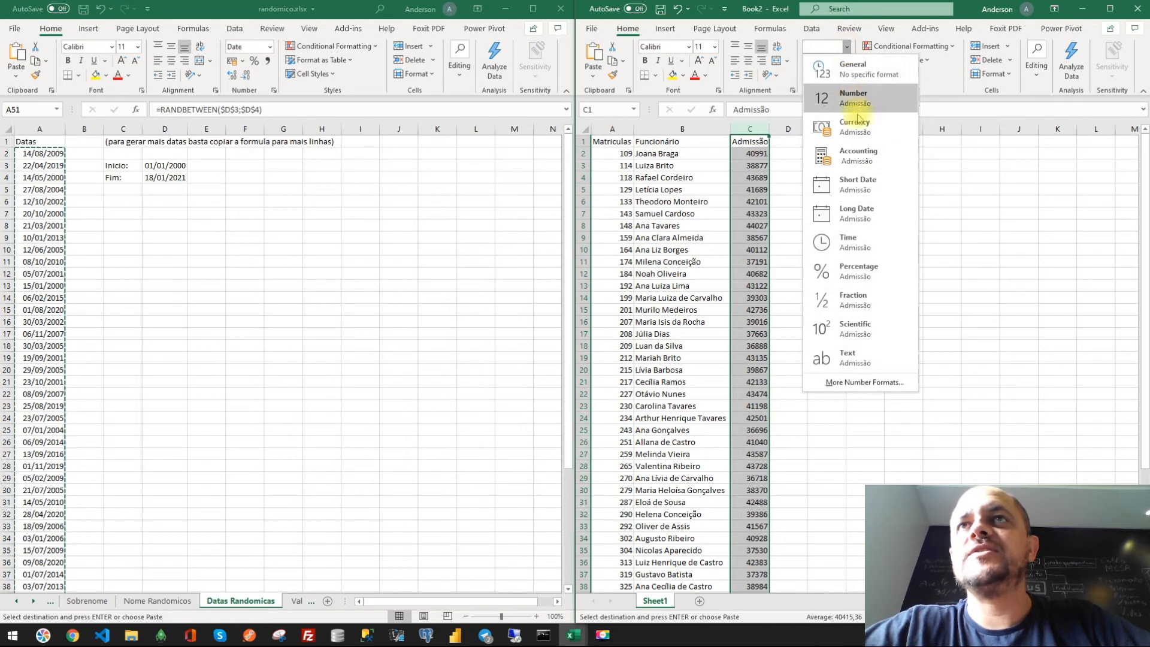
left_click(862, 184)
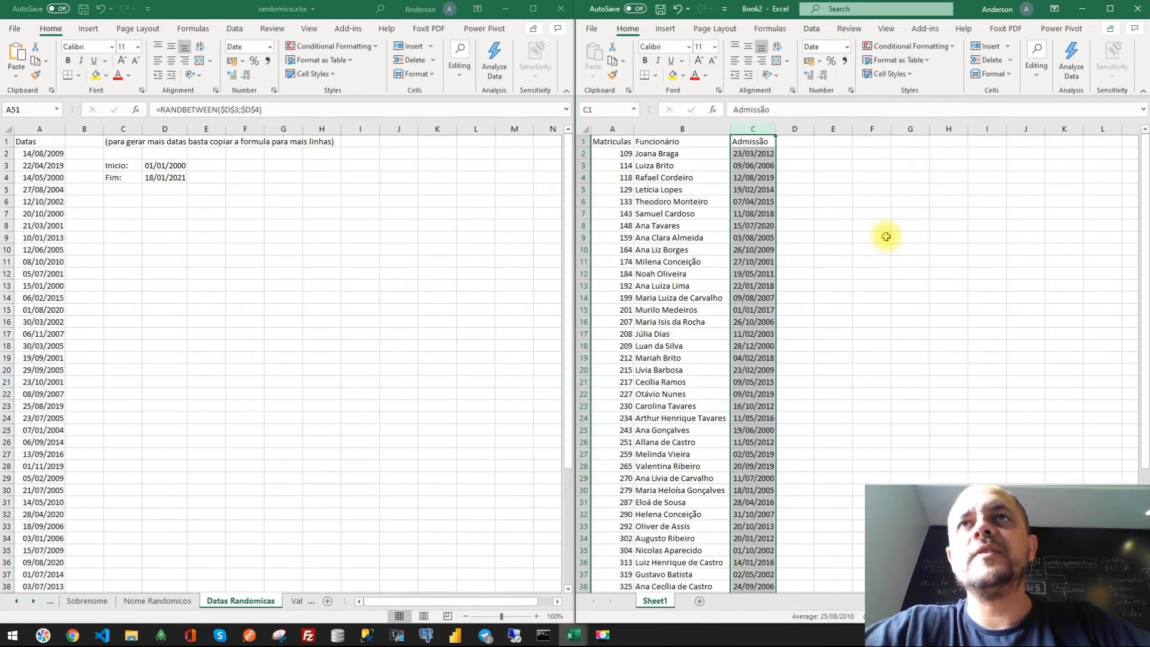
left_click(881, 237)
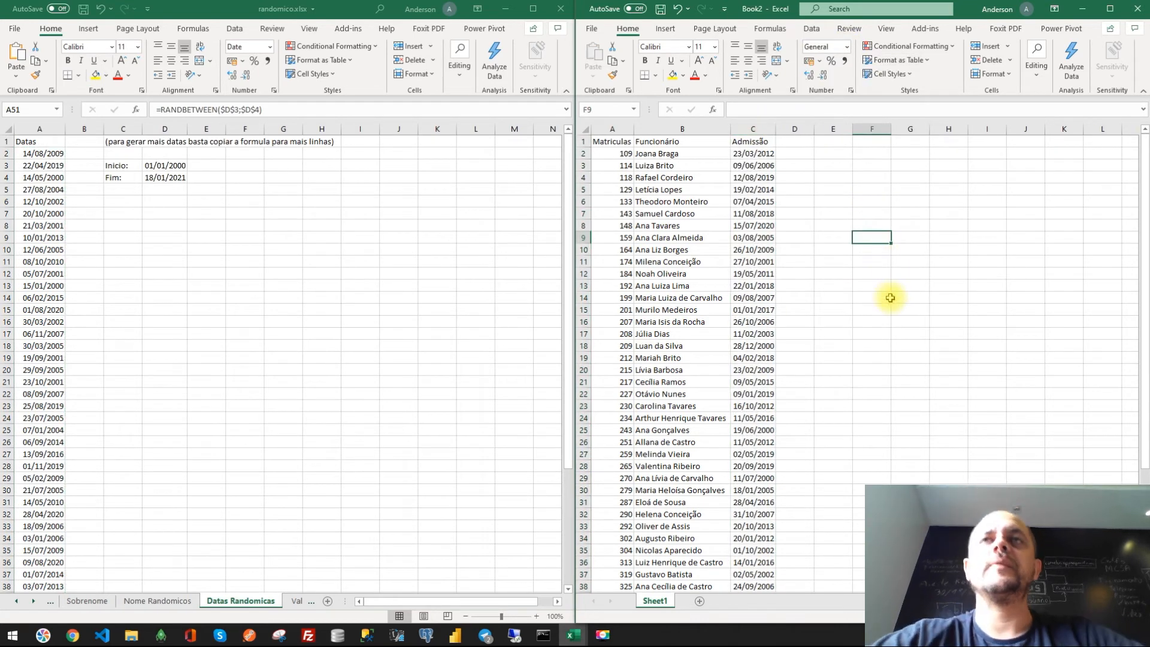
- Insert a new column B on the Datas Randomicos sheet and enter the header Demissão in B1
left_click(799, 145)
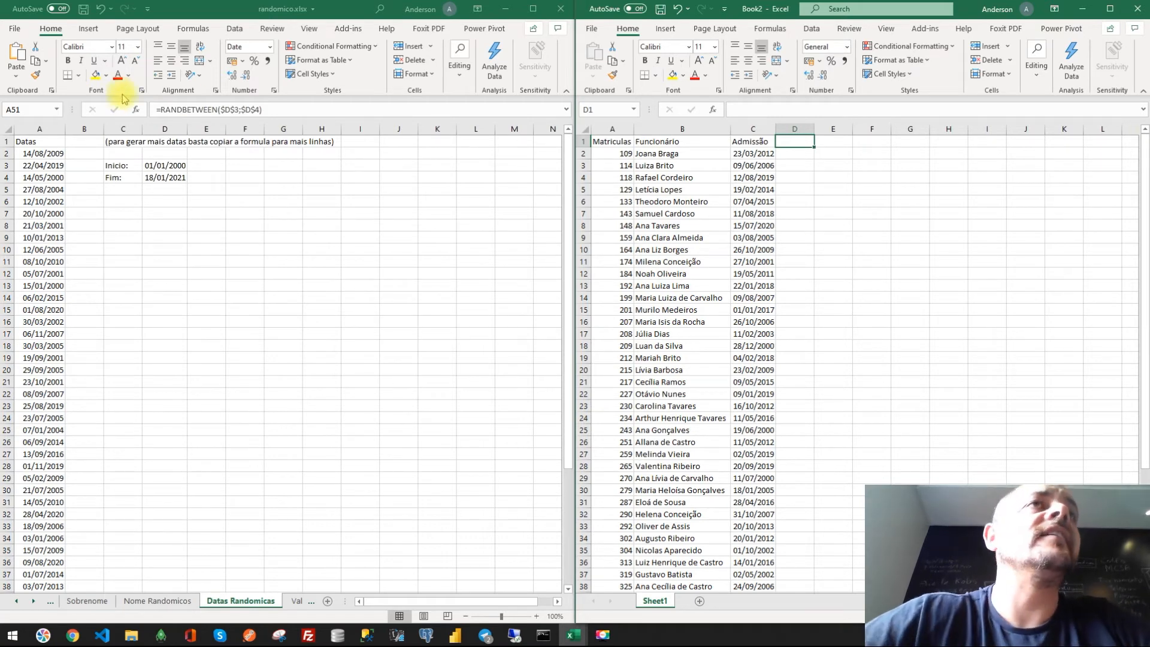
left_click(59, 129)
right_click(80, 129)
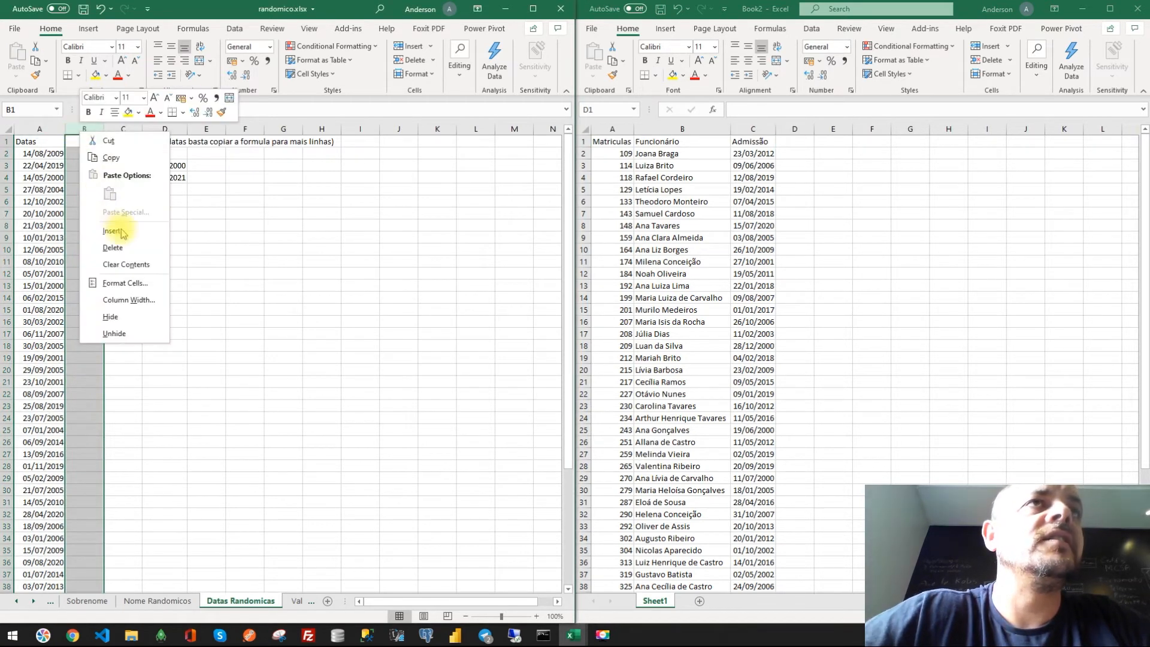
left_click(118, 226)
left_click(81, 143)
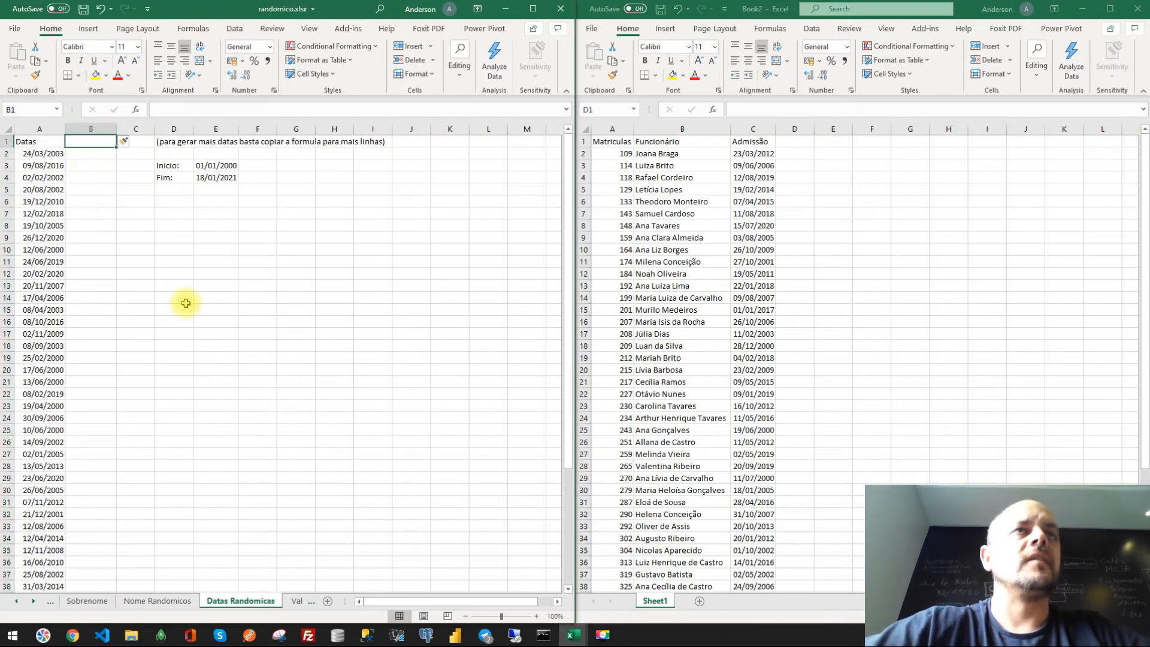
type("Demissão")
key("Return")
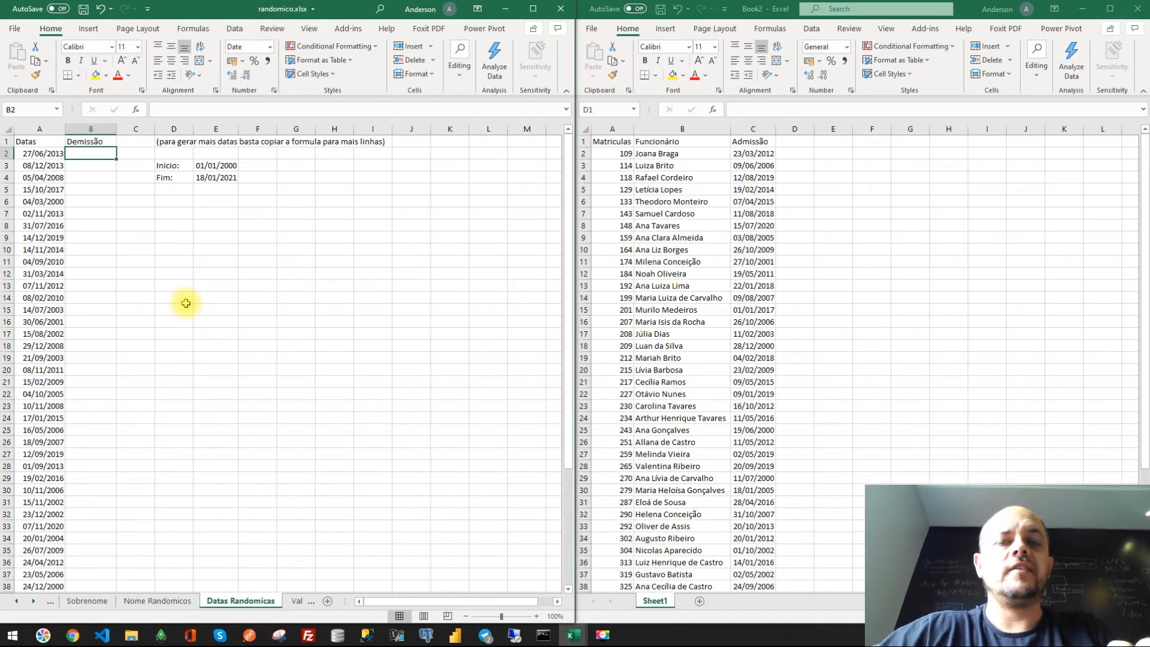
- In B2 enter =RANDBETWEEN(A2+1;E4) and fill it down column B
type("=rand")
key("Down")
key("Down")
key("Tab")
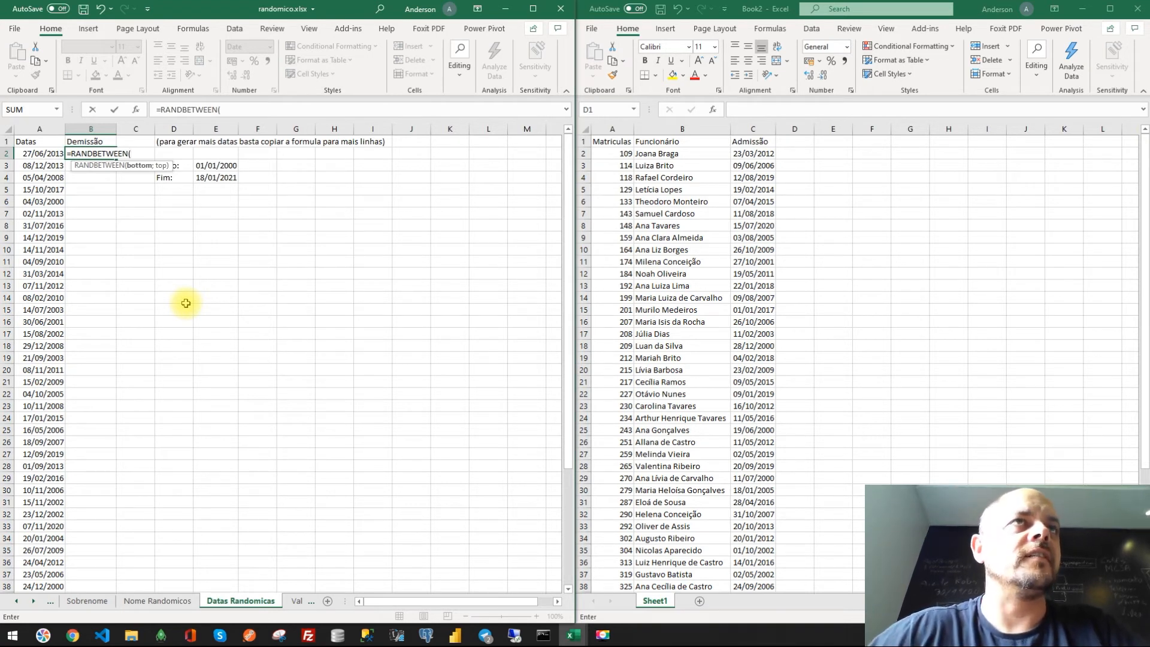
key("Left")
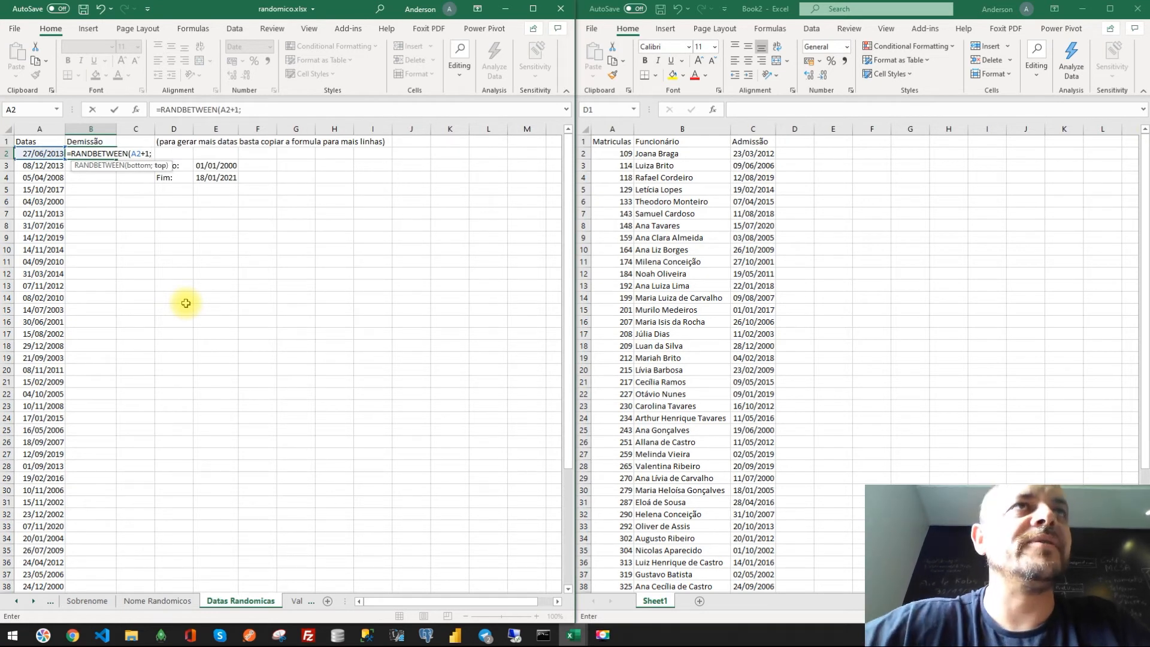
left_click(210, 178)
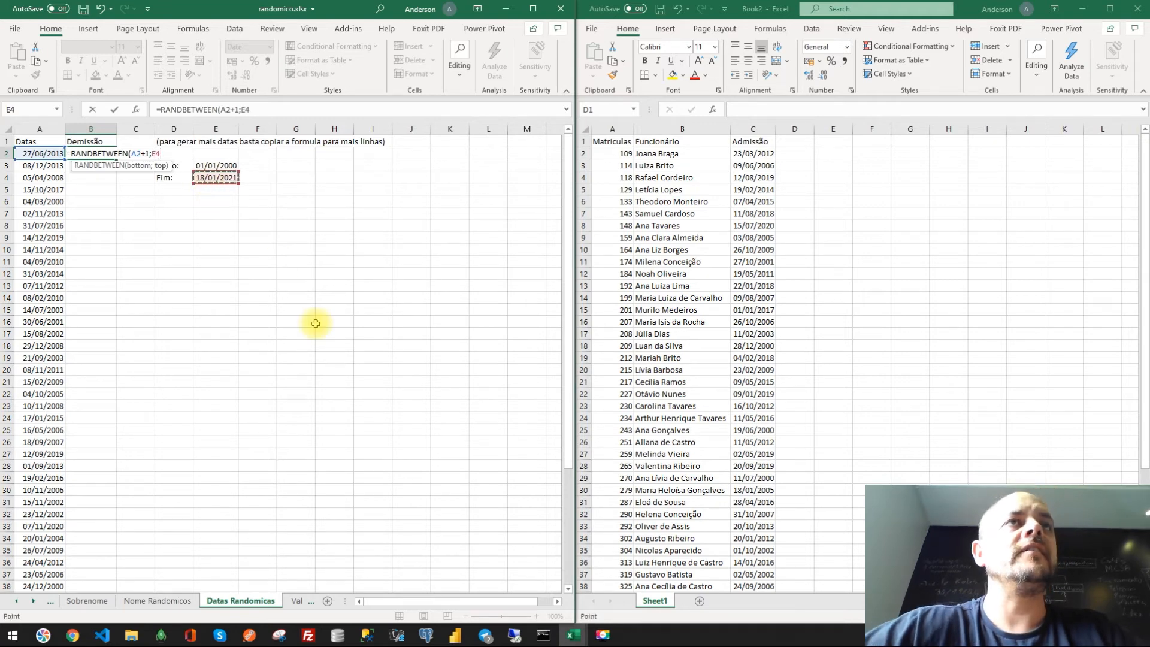
key("Return")
key("Up")
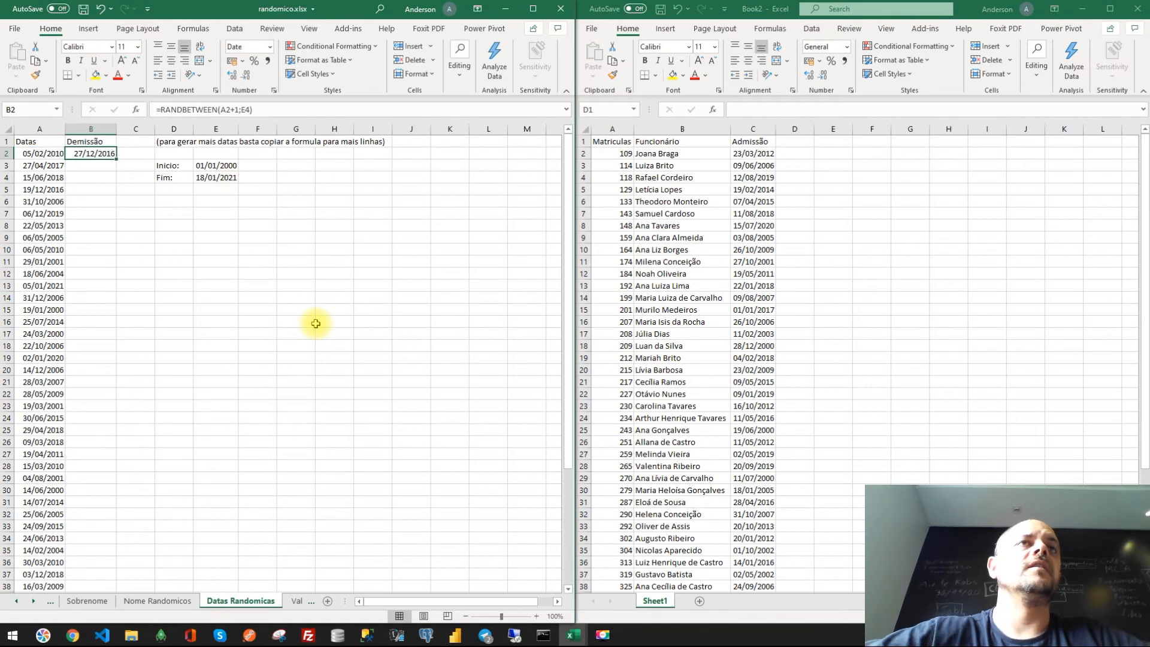
double_click(116, 160)
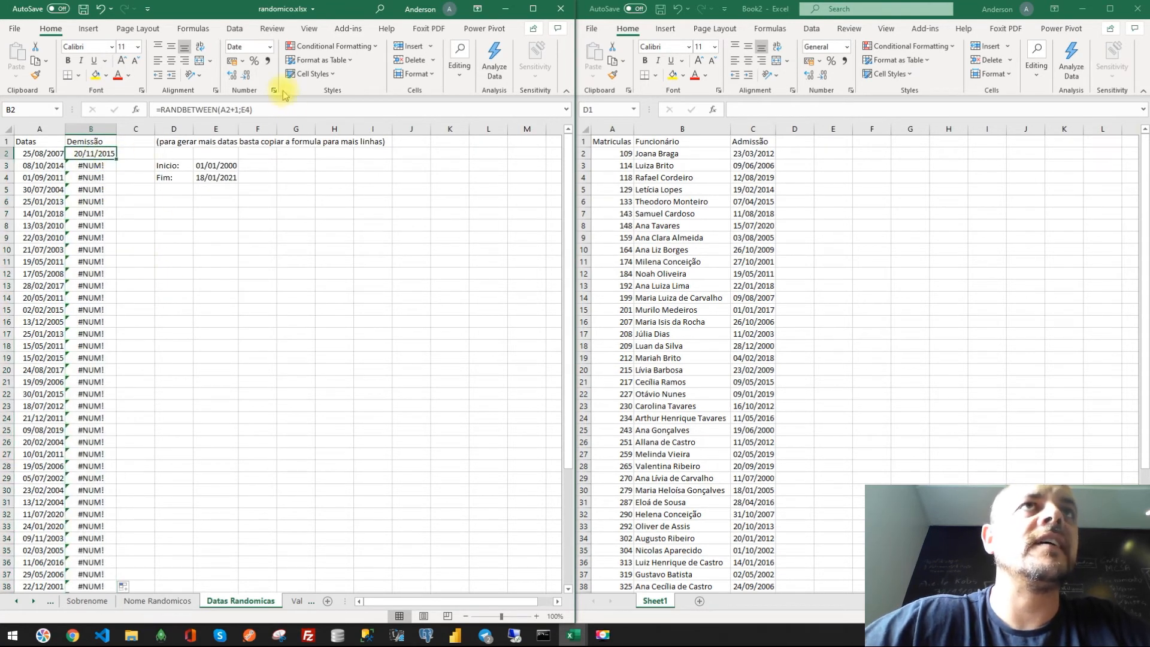
- Make the end-date reference absolute as $E$4 and refill the formula down column B
left_click(249, 108)
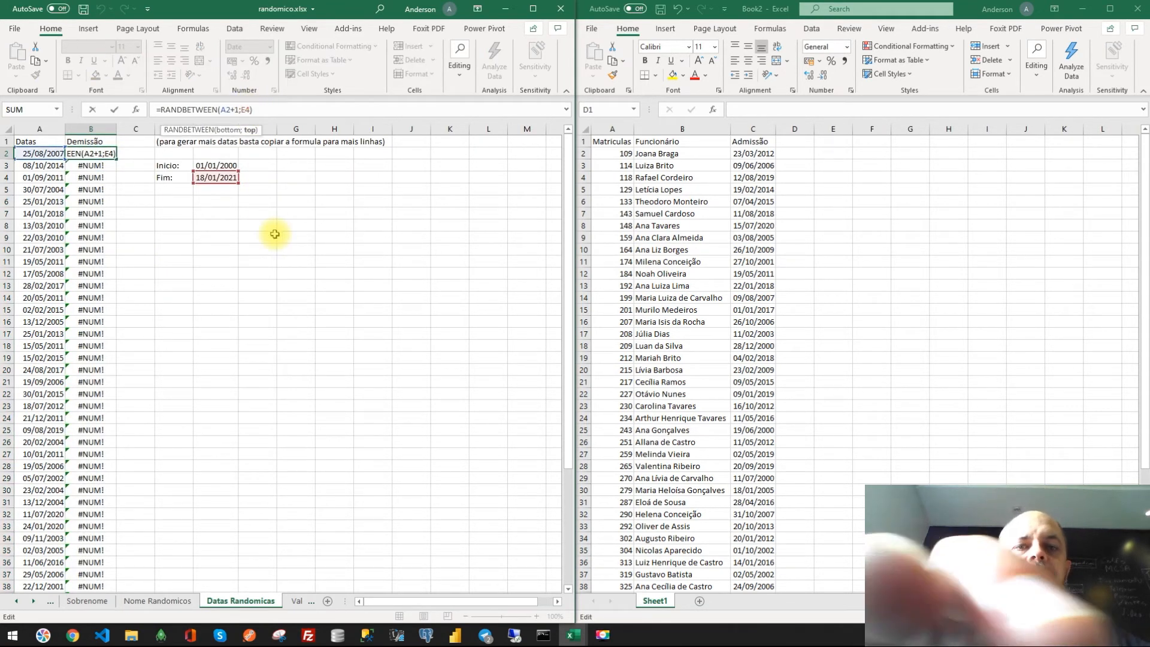
key("F4")
key("Return")
left_click(101, 154)
double_click(116, 161)
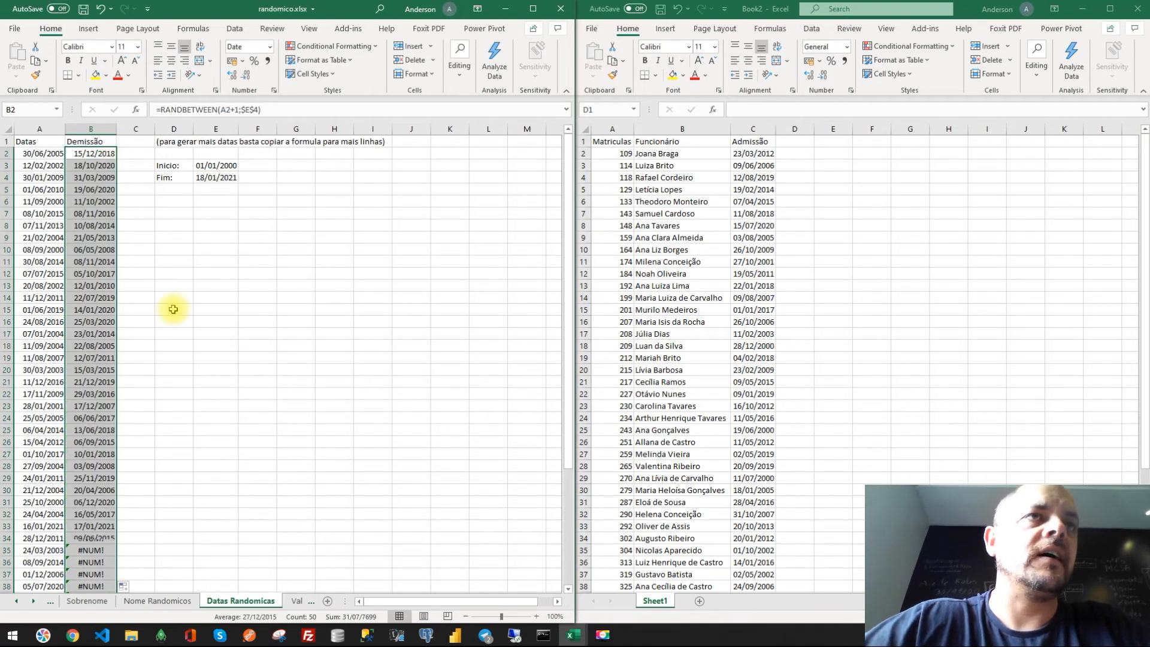
- Insert a new column C on the Datas Randomicos sheet and enter the header Demitido? in C1
scroll(129, 393, "down", 10)
scroll(128, 392, "up", 10)
scroll(208, 337, "up", 1)
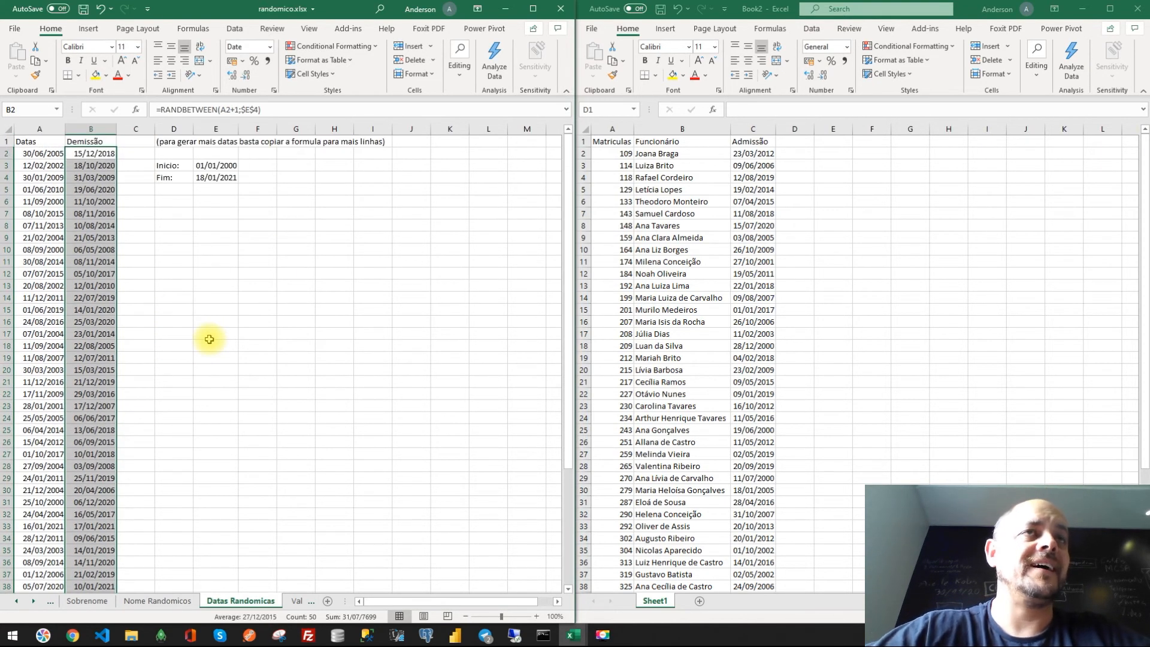
key("ctrl+c")
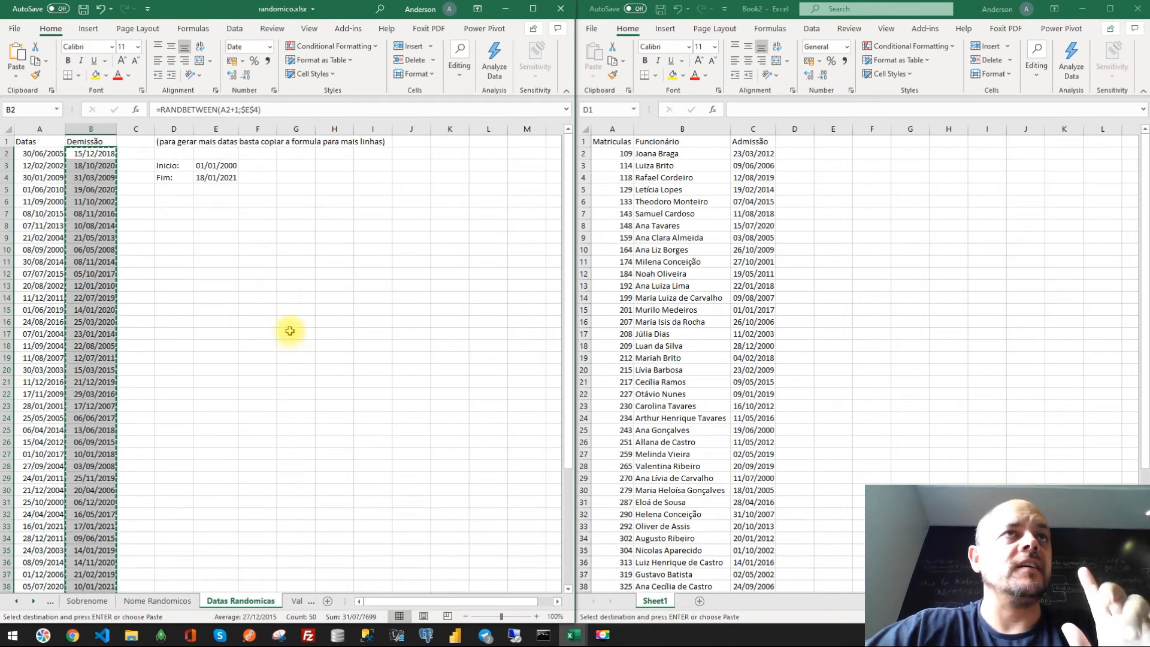
left_click(257, 261)
double_click(156, 130)
right_click(155, 129)
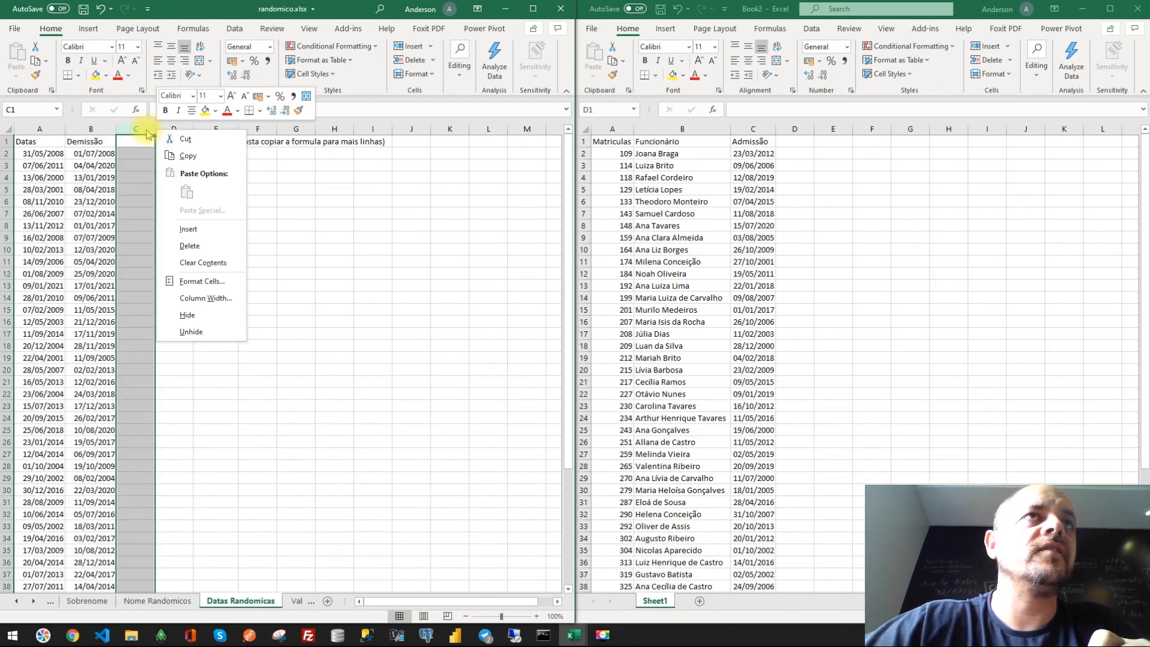
left_click(186, 229)
left_click(248, 238)
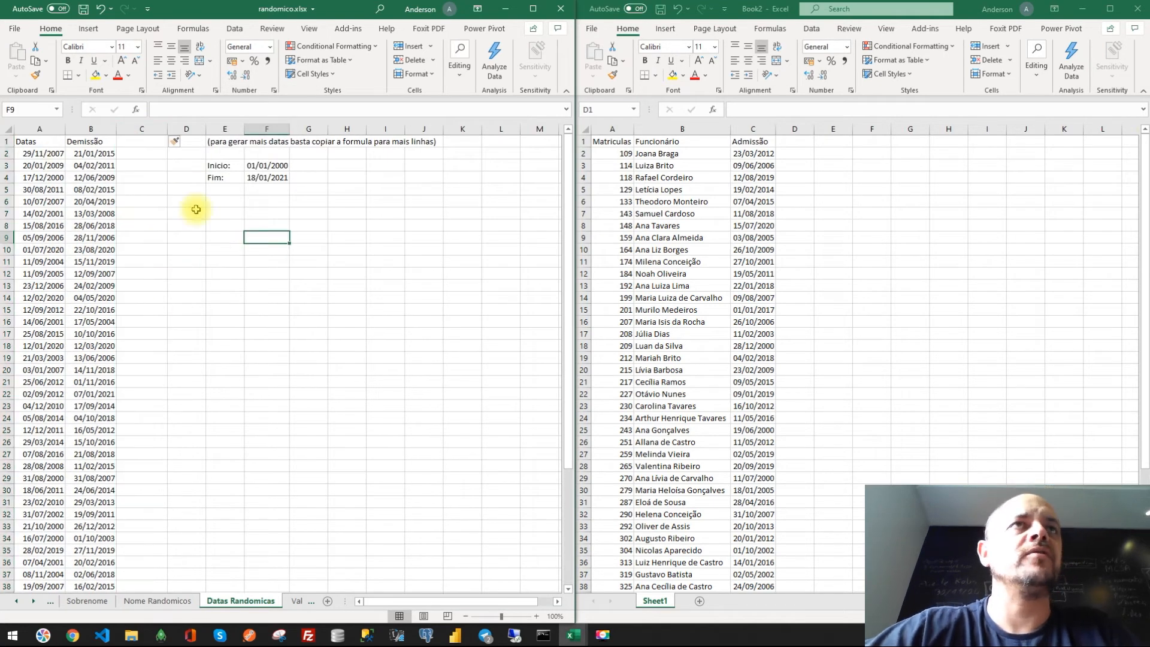
left_click(131, 140)
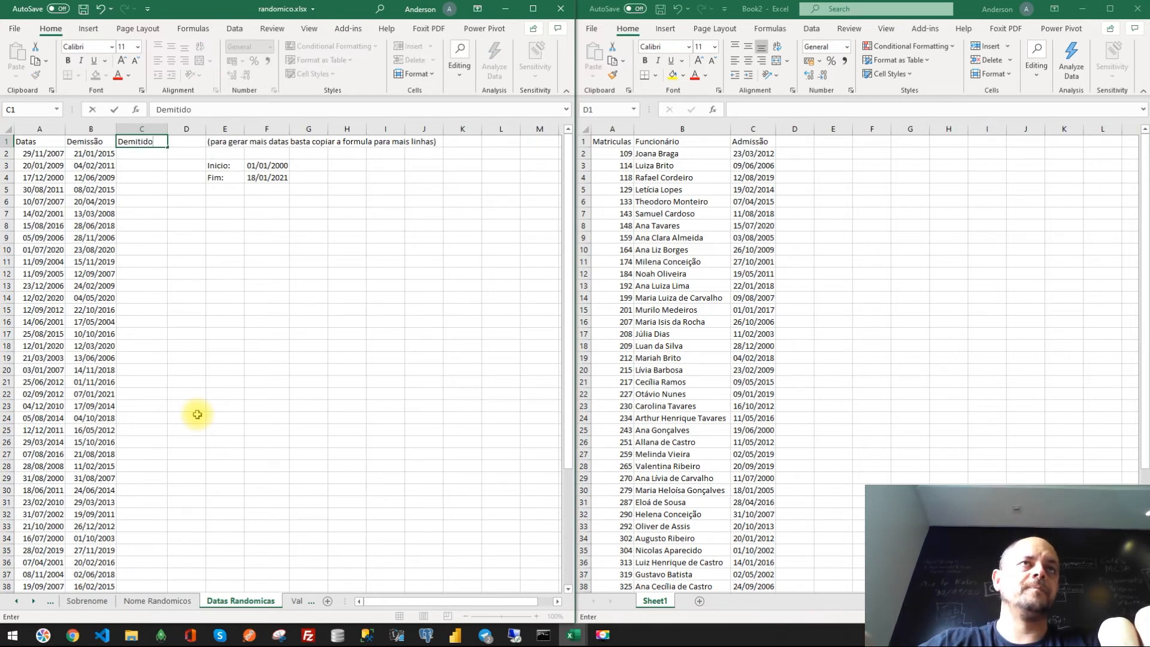
key("Return")
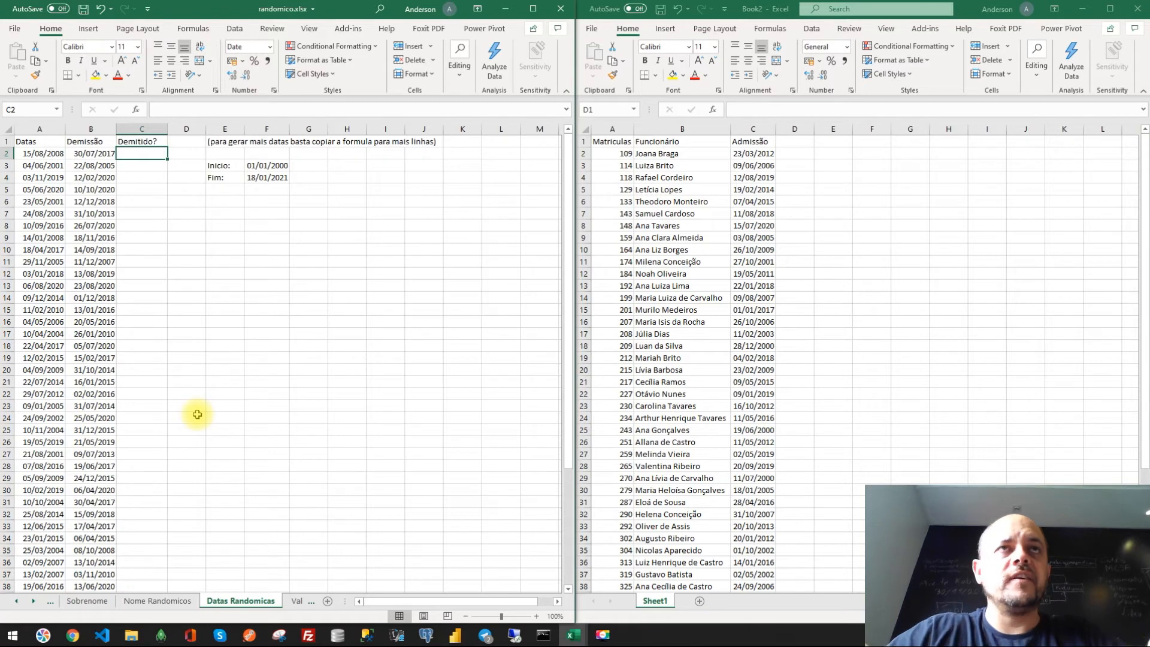
- In cell C2 of Datas Randomicos, enter the formula =RANDBETWEEN(1;5)
type("=rand")
key("Down")
key("Down")
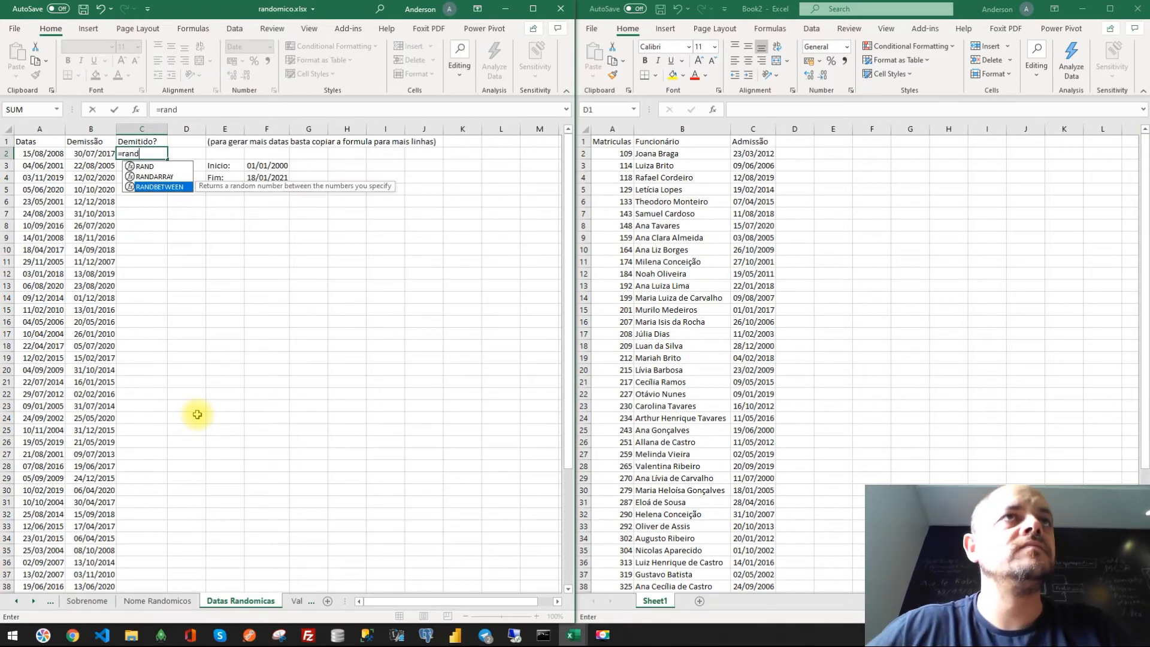
key("Tab")
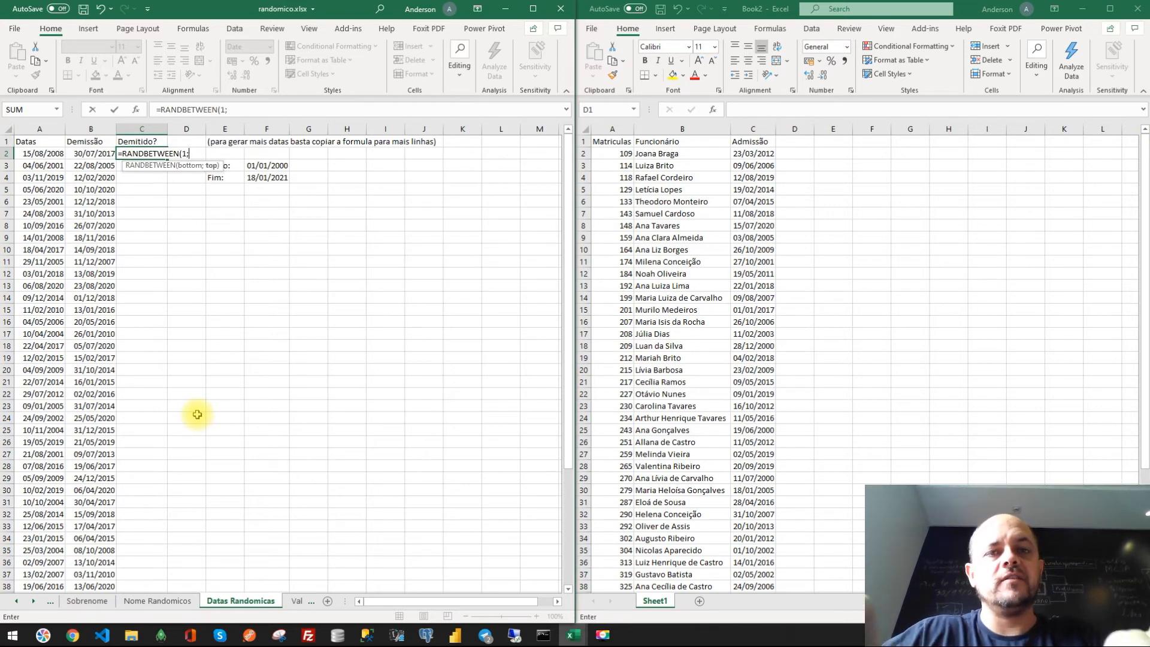
key("ctrl+Return")
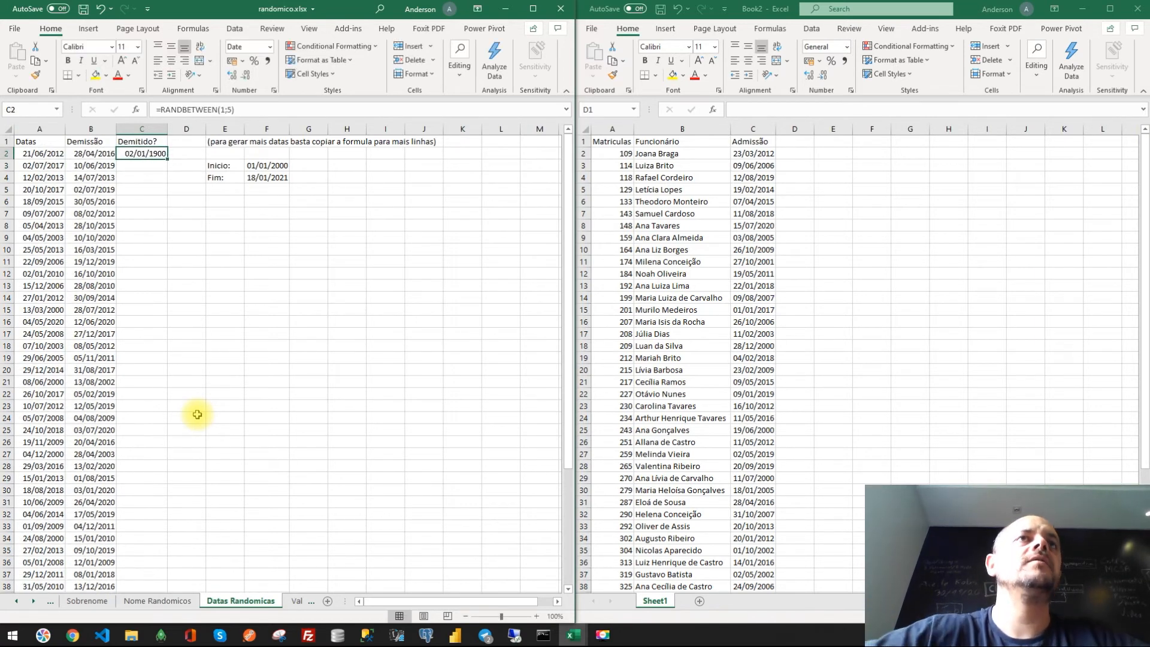
- Format C2 as a number with no decimal places and fill the formula down column C
left_click(270, 47)
left_click(273, 110)
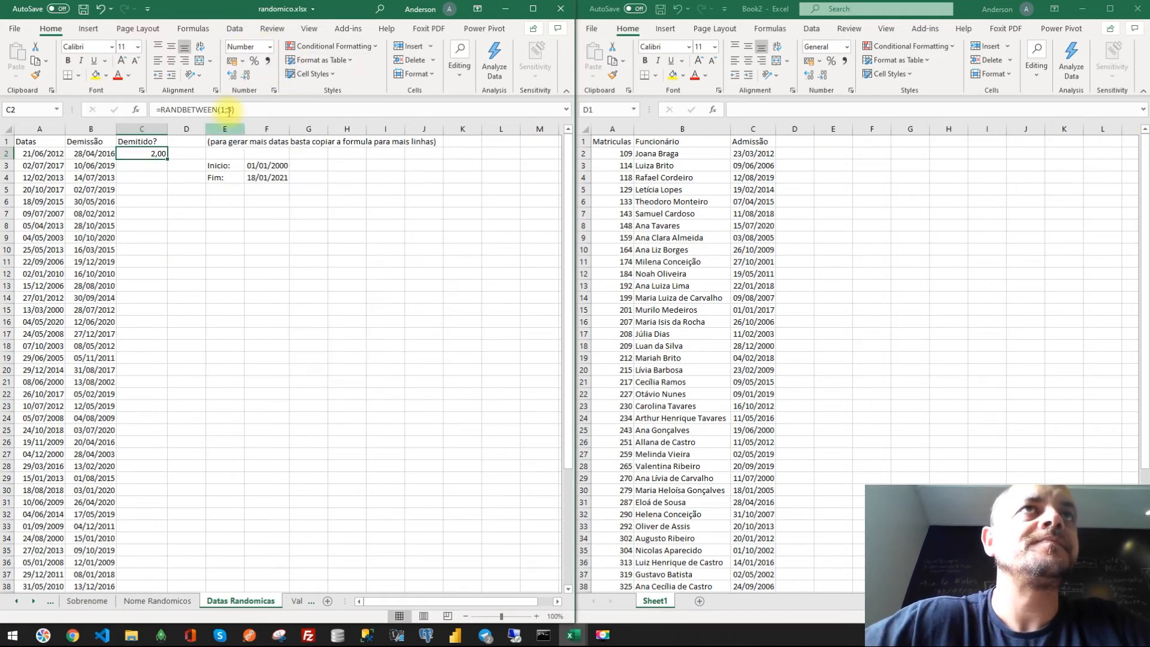
left_click(245, 76)
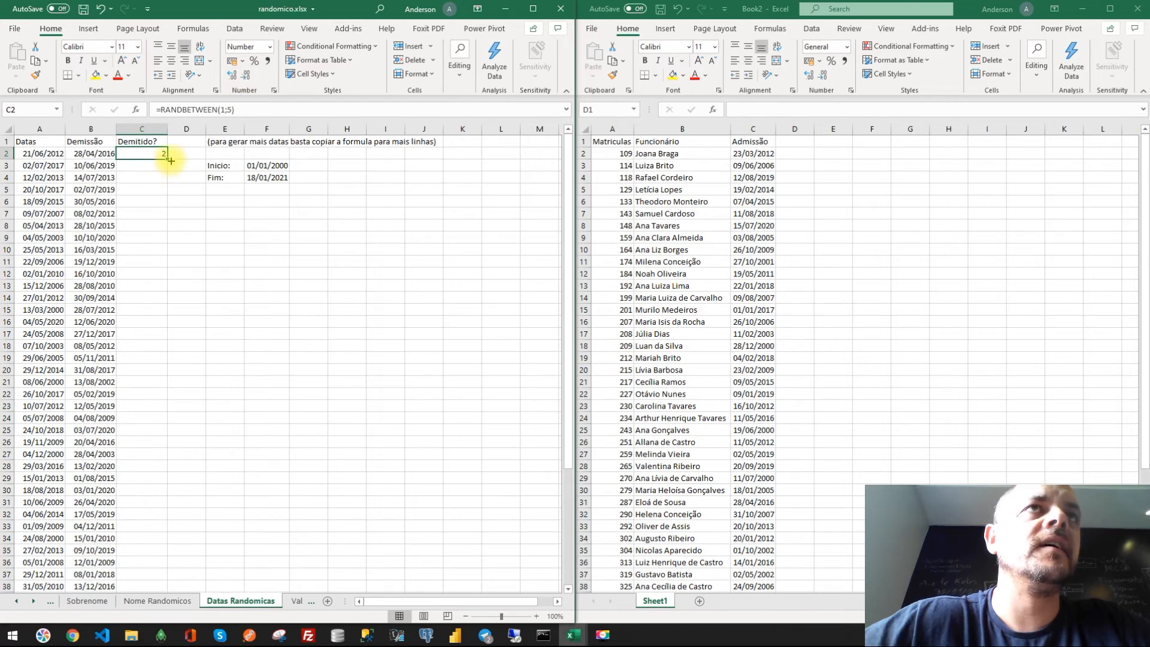
double_click(170, 160)
scroll(147, 383, "down", 10)
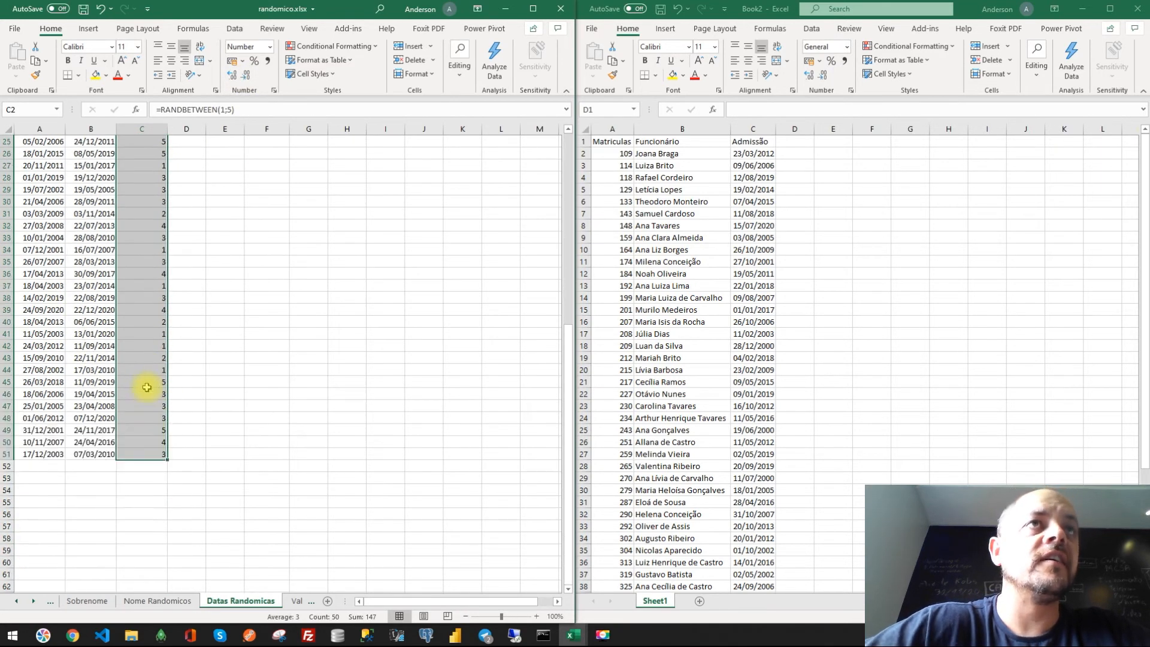
scroll(147, 387, "up", 10)
- Widen column D and insert a new empty column D after the Demitido? column
left_click_drag(206, 129, 245, 129)
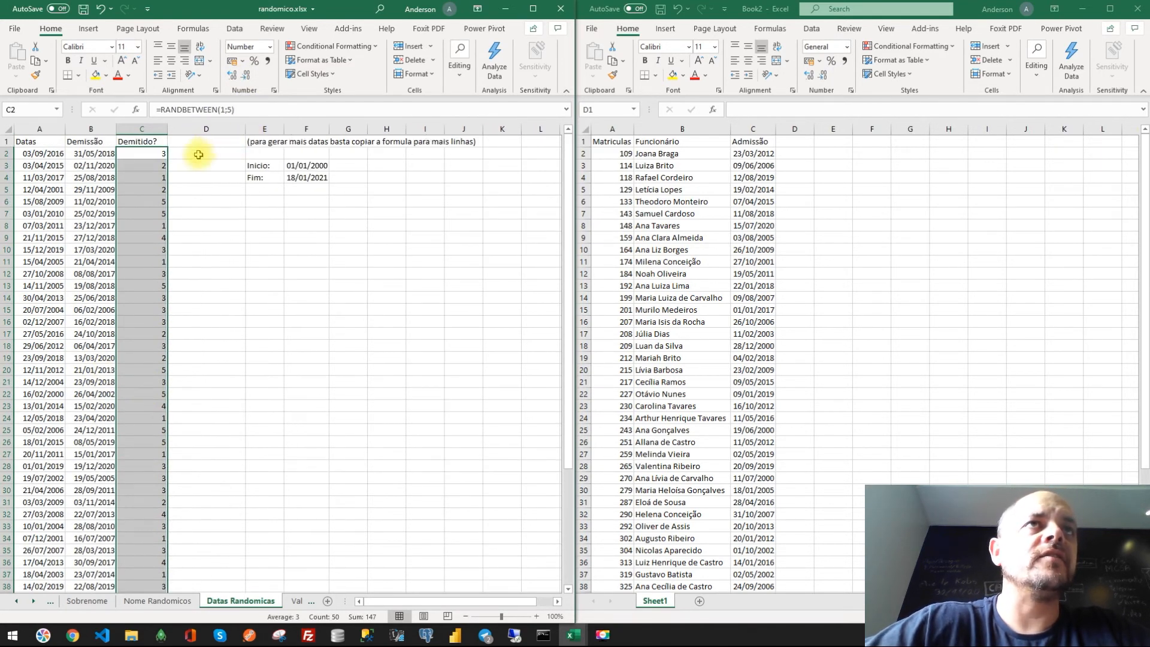
left_click(198, 154)
right_click(212, 130)
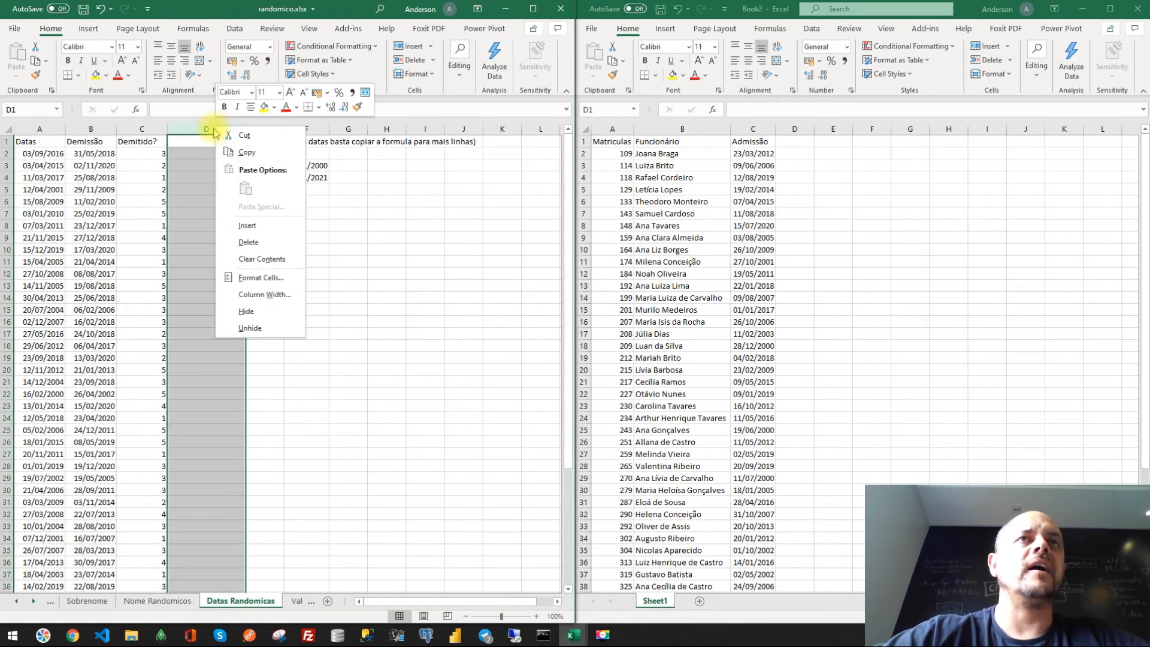
left_click(247, 225)
left_click(198, 155)
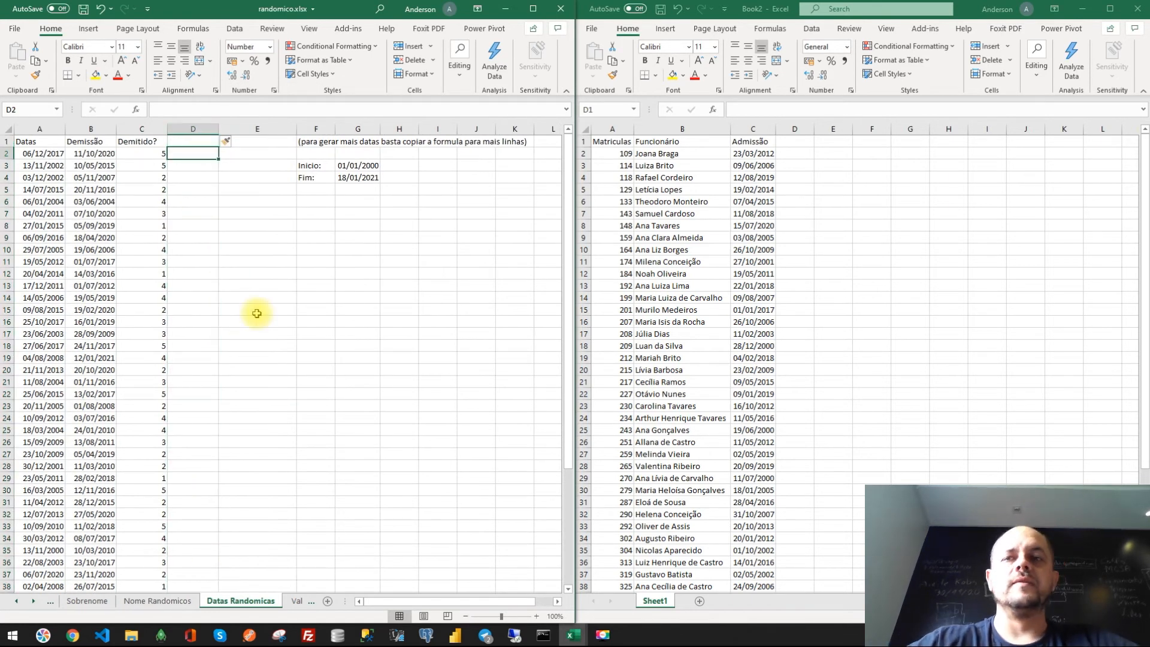
- In D2 enter =IF(C2=1;B2;"") to show the dismissal date only when Demitido? equals 1
type("=")
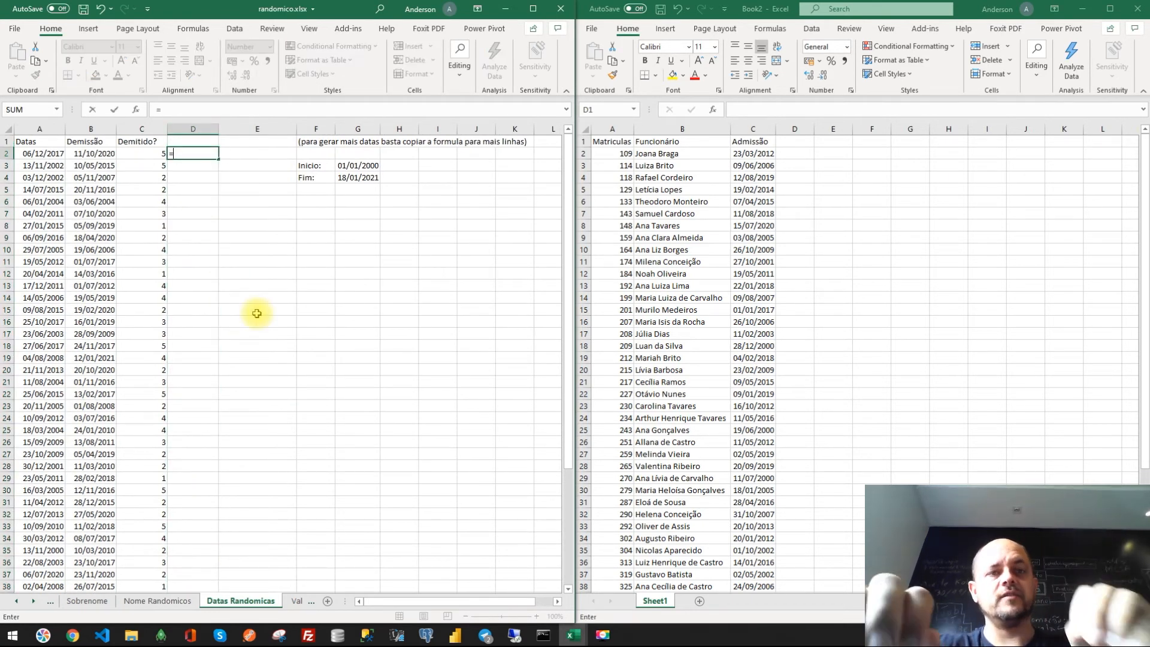
type("IF(")
key("Left")
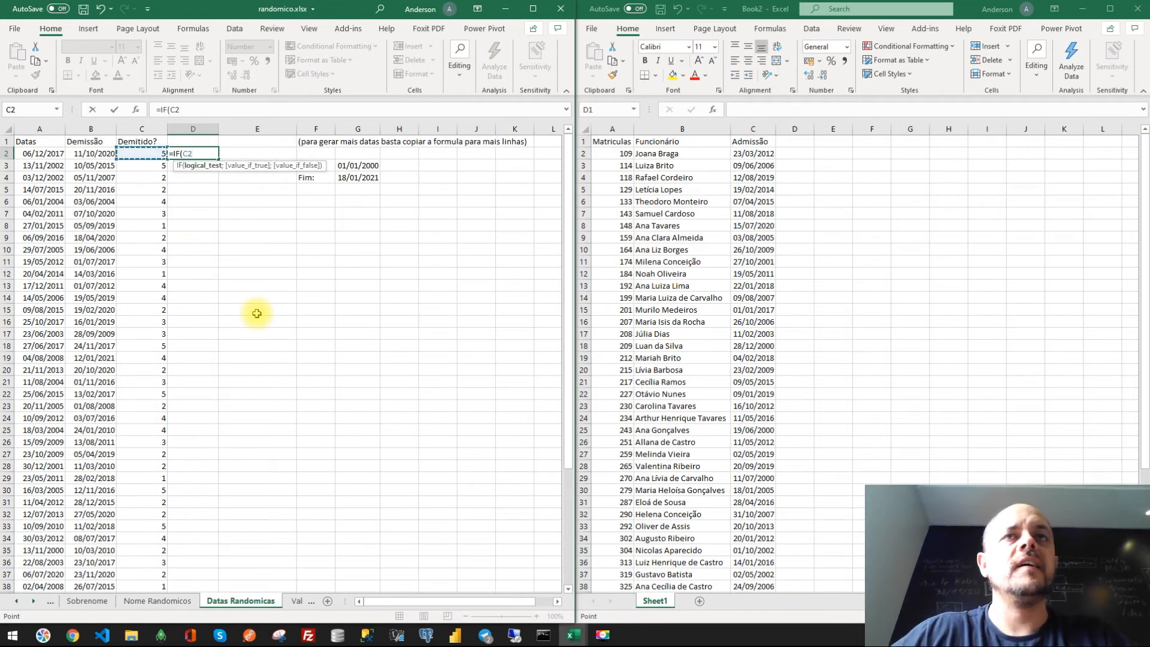
type("=1;")
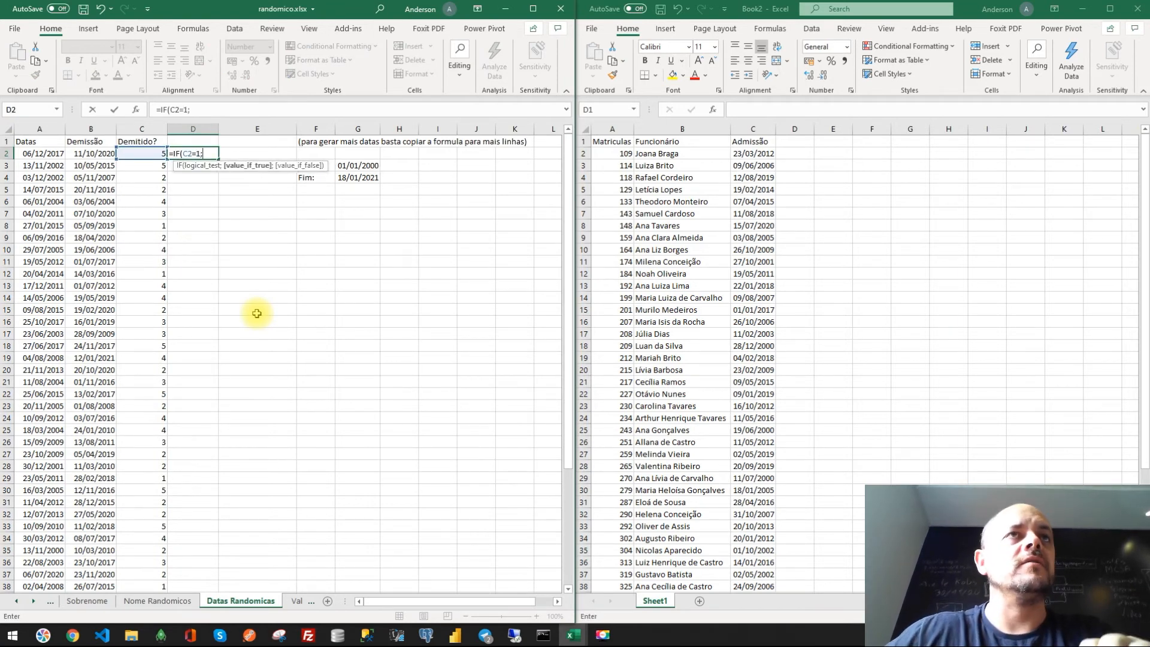
key("Left")
key("Left")
type(";")
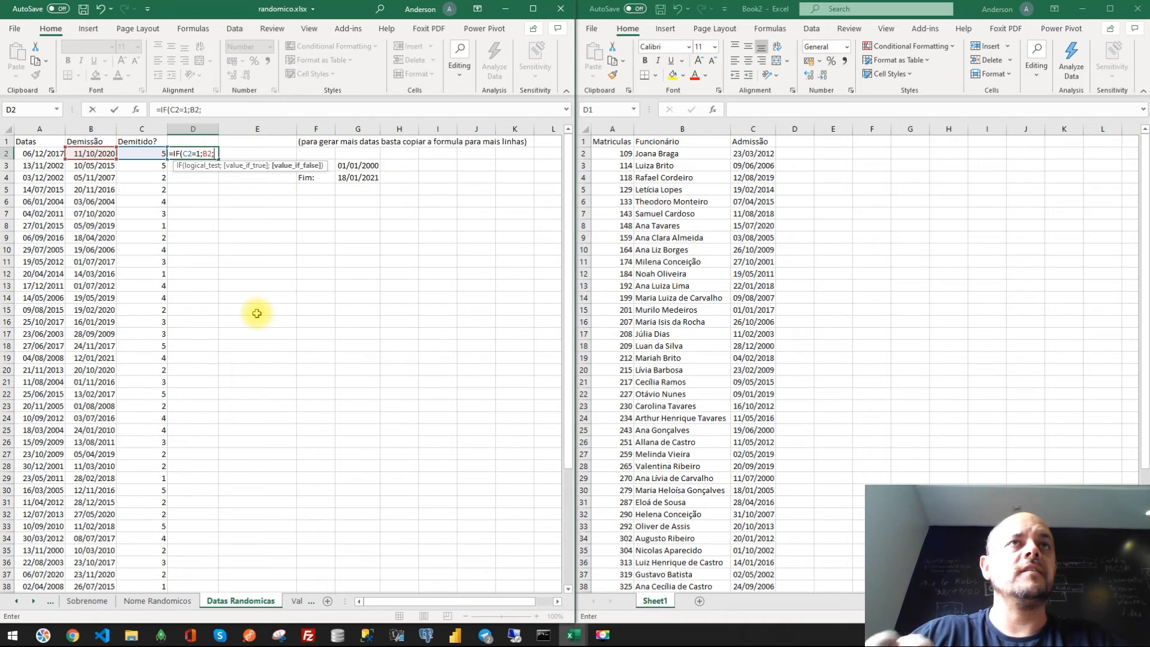
key("Return")
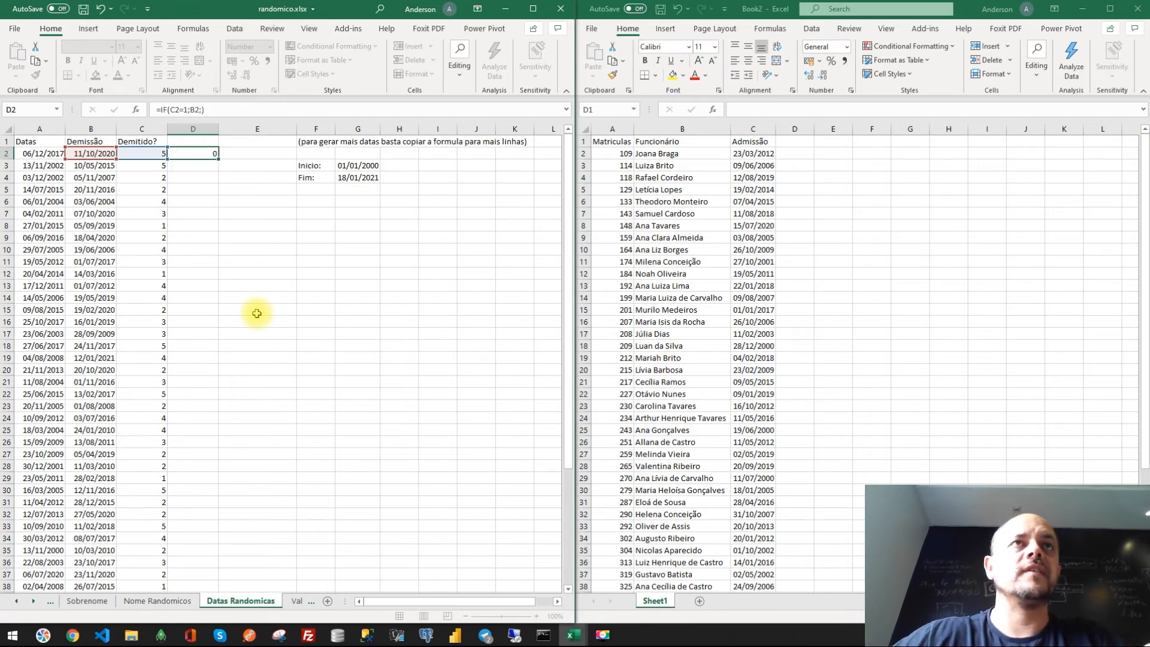
key("Up")
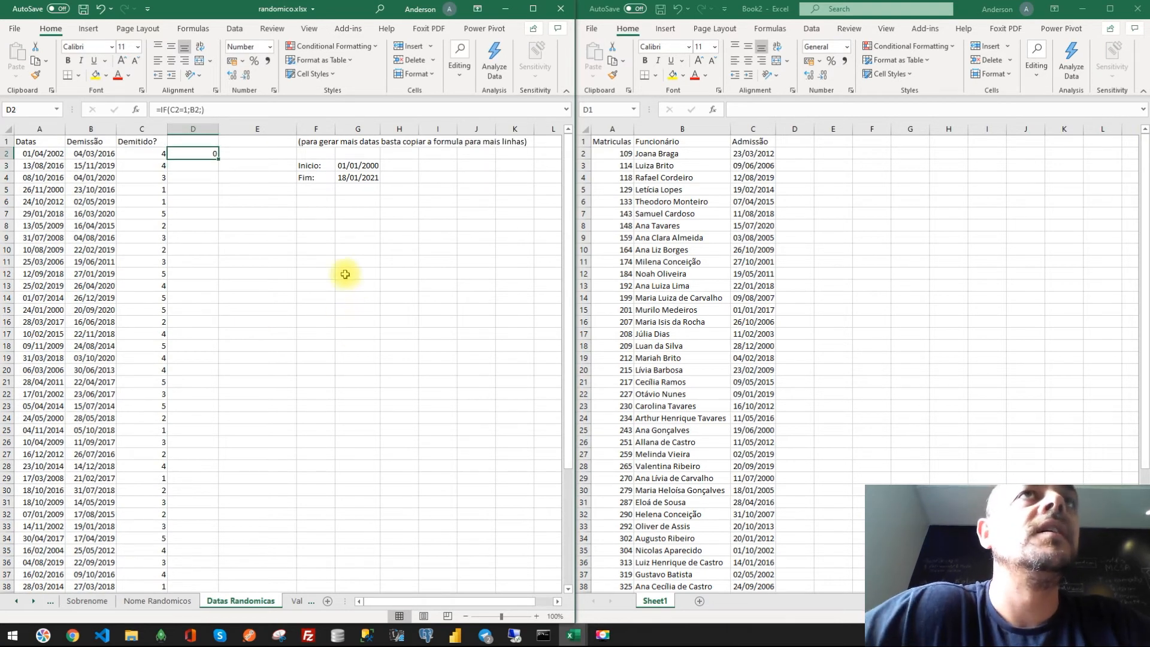
left_click(204, 109)
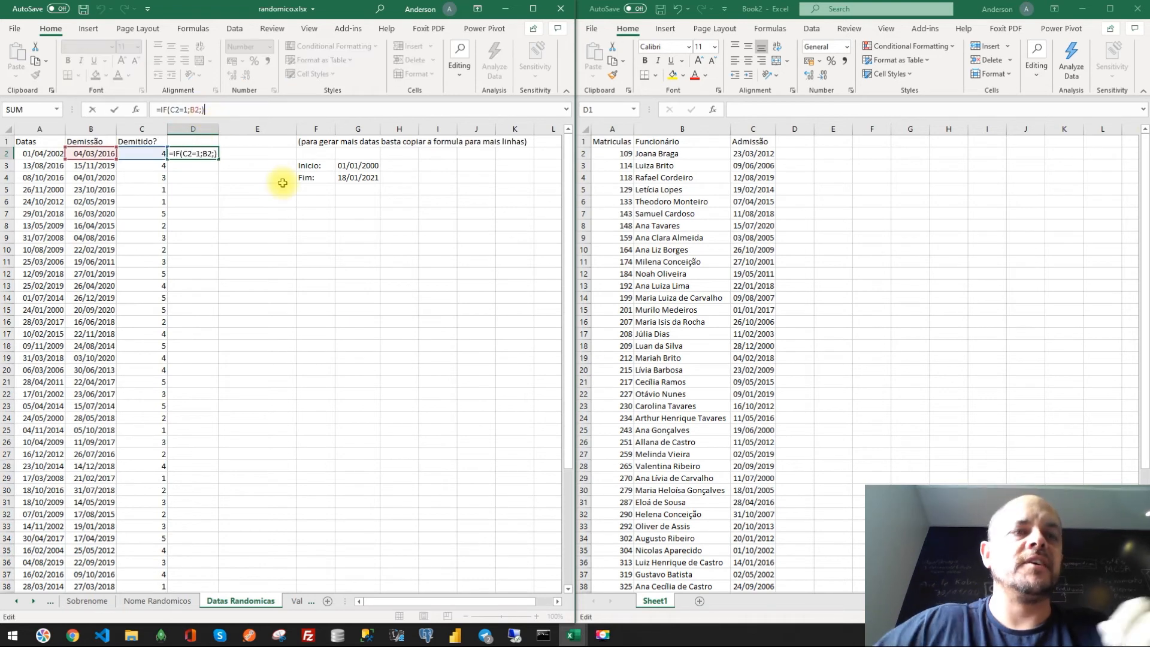
type("\"\"")
key("Return")
key("Up")
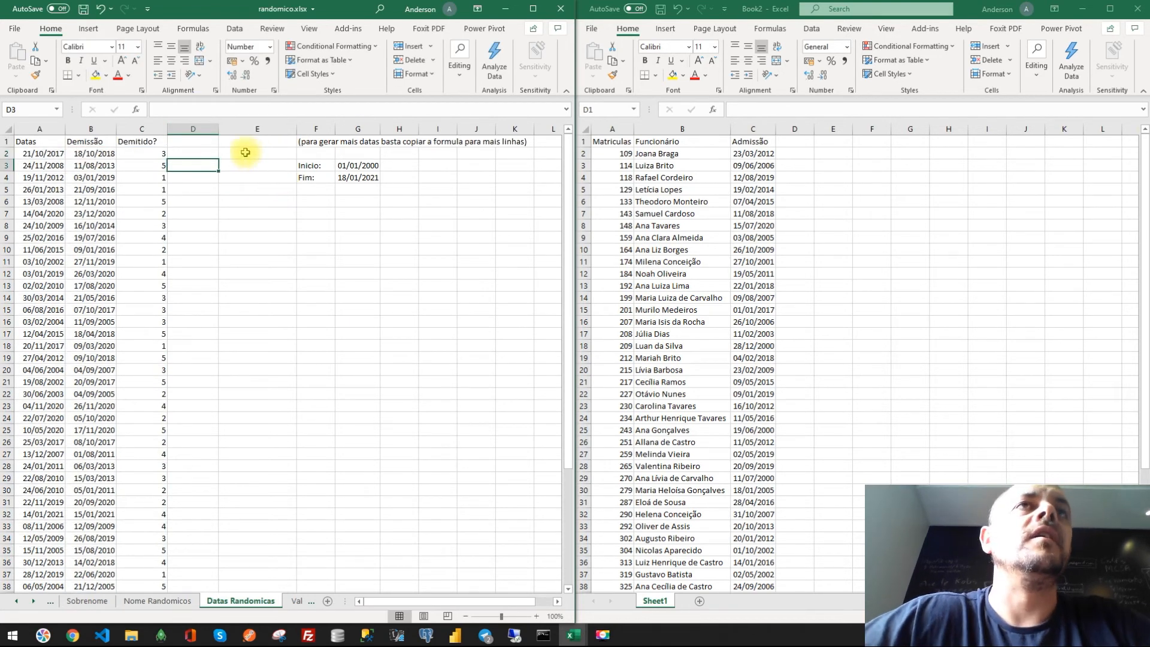
- Fill the IF formula down column D and format the column as Short Date
double_click(219, 158)
scroll(269, 256, "down", 2)
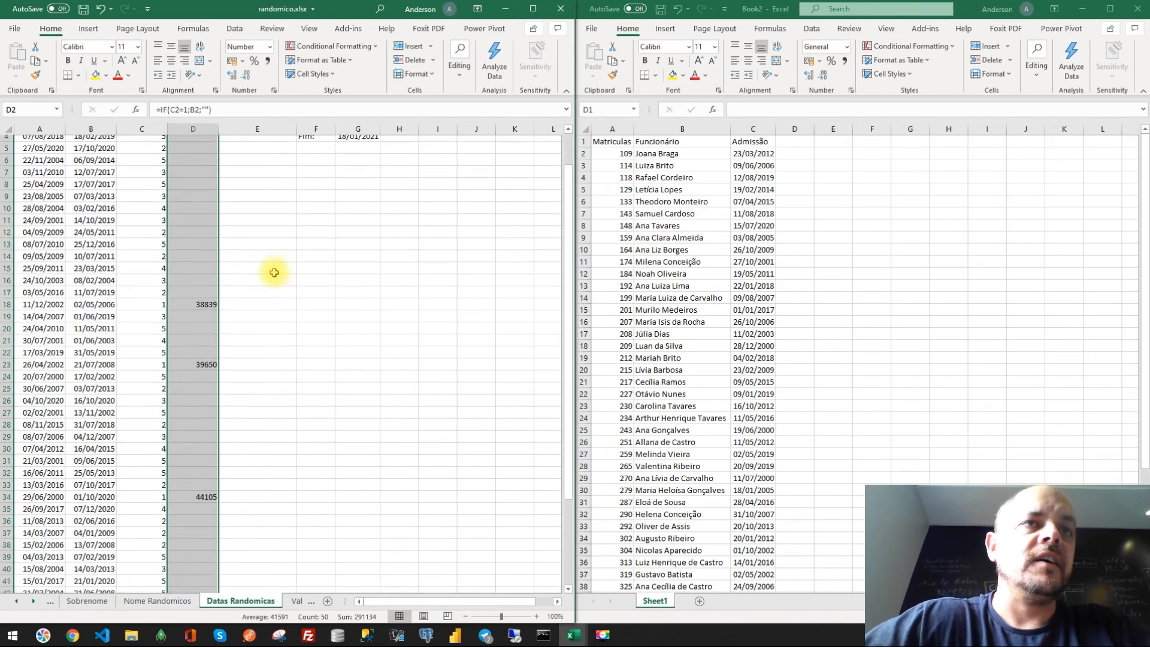
scroll(284, 227, "up", 2)
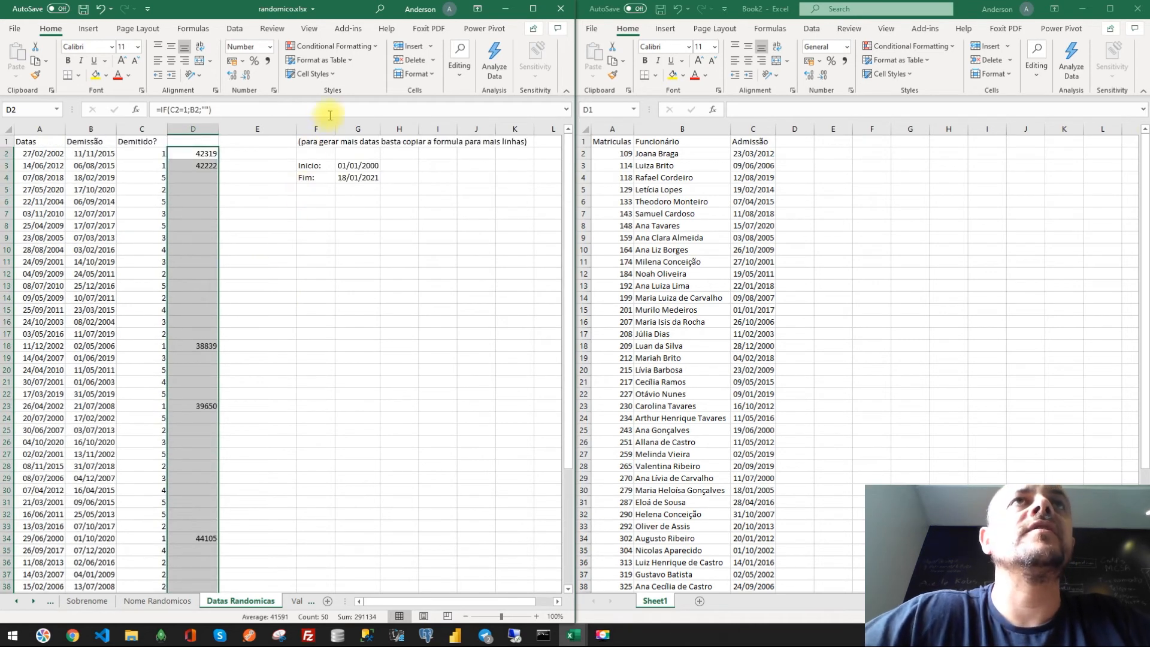
left_click(271, 48)
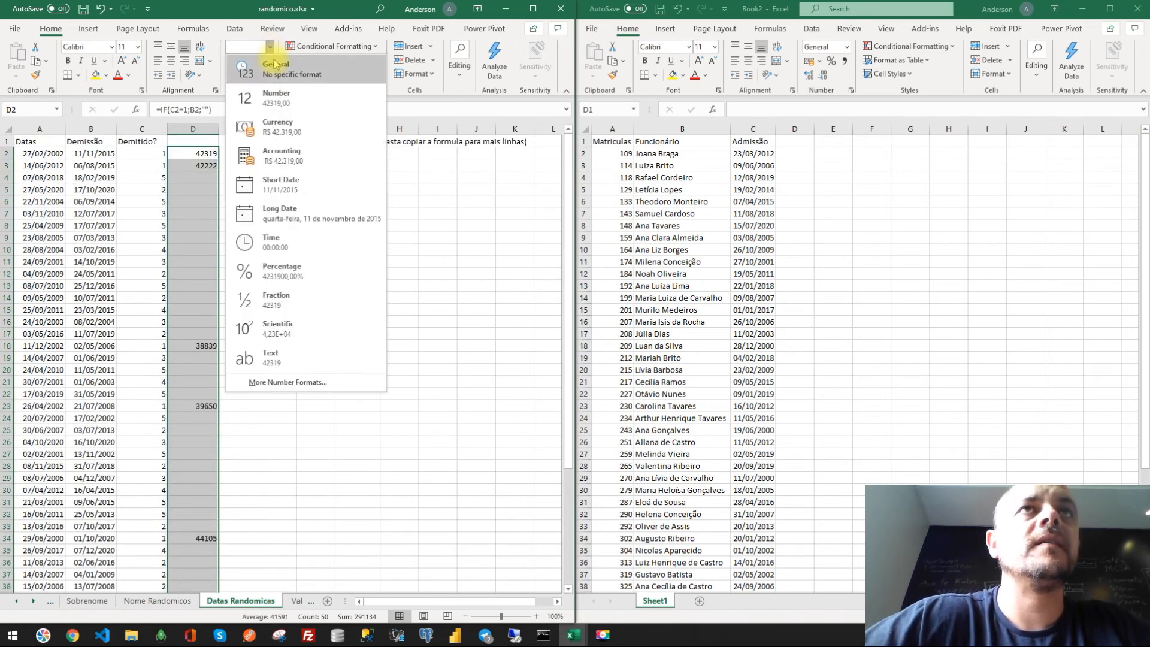
left_click(279, 185)
left_click(267, 247)
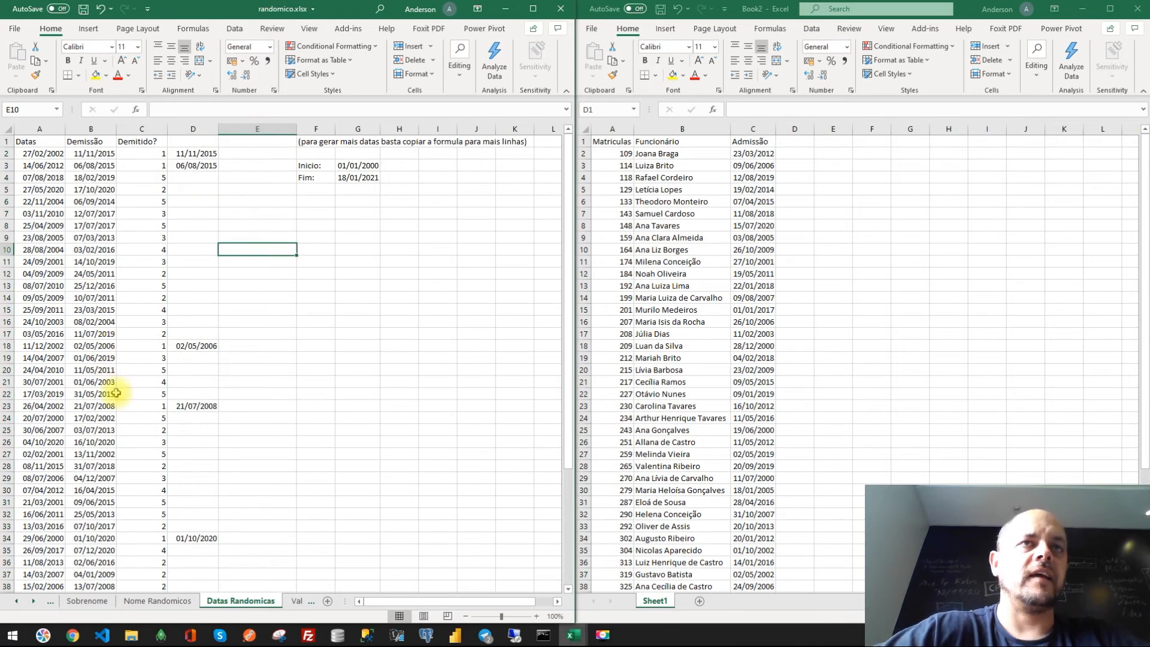
- Inspect rows with Demitido? equal to 1, comparing their admission, dismissal and column D values
scroll(92, 375, "down", 3)
left_click(45, 298)
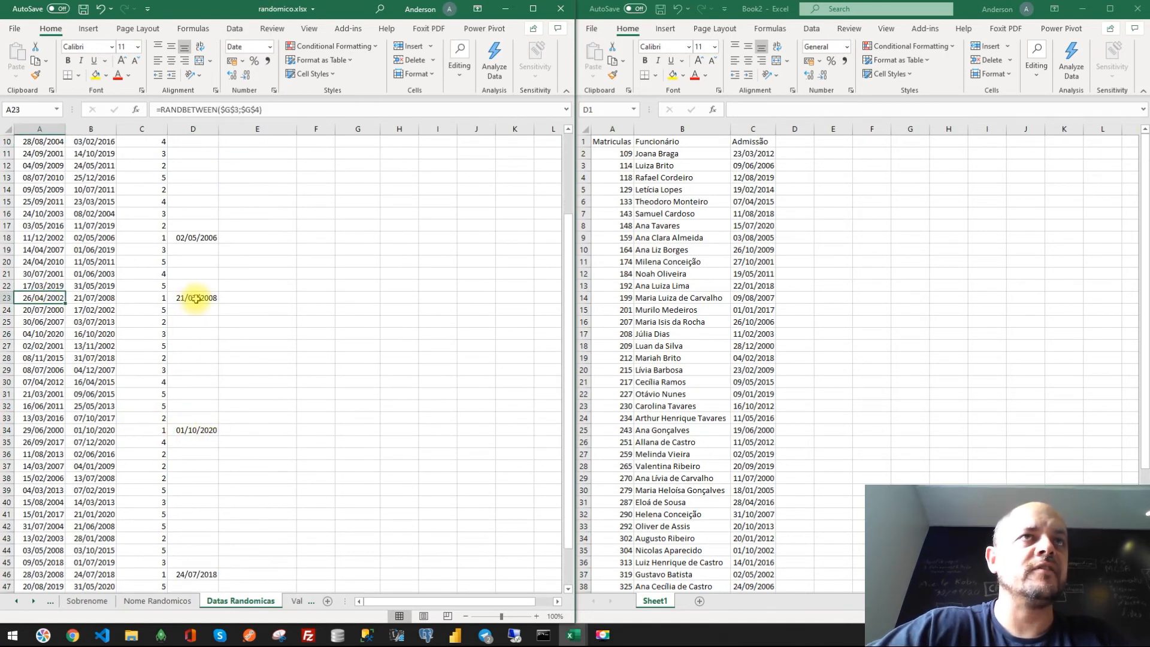
left_click(194, 298, "ctrl")
left_click(52, 238)
left_click(193, 238, "ctrl")
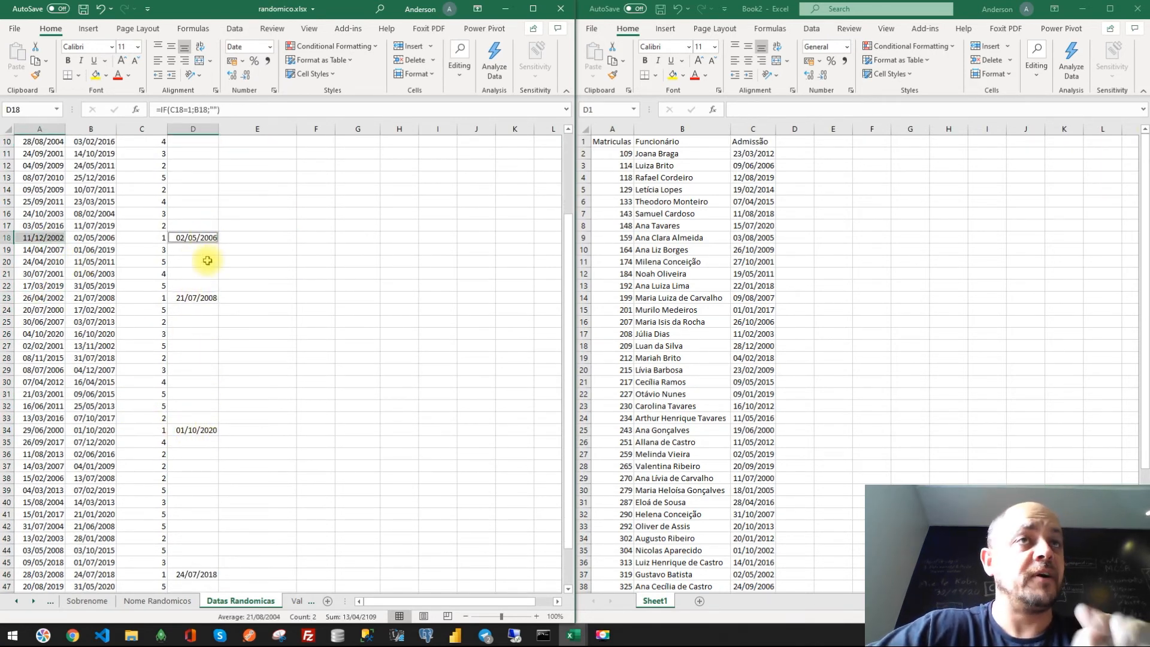
scroll(223, 332, "up", 3)
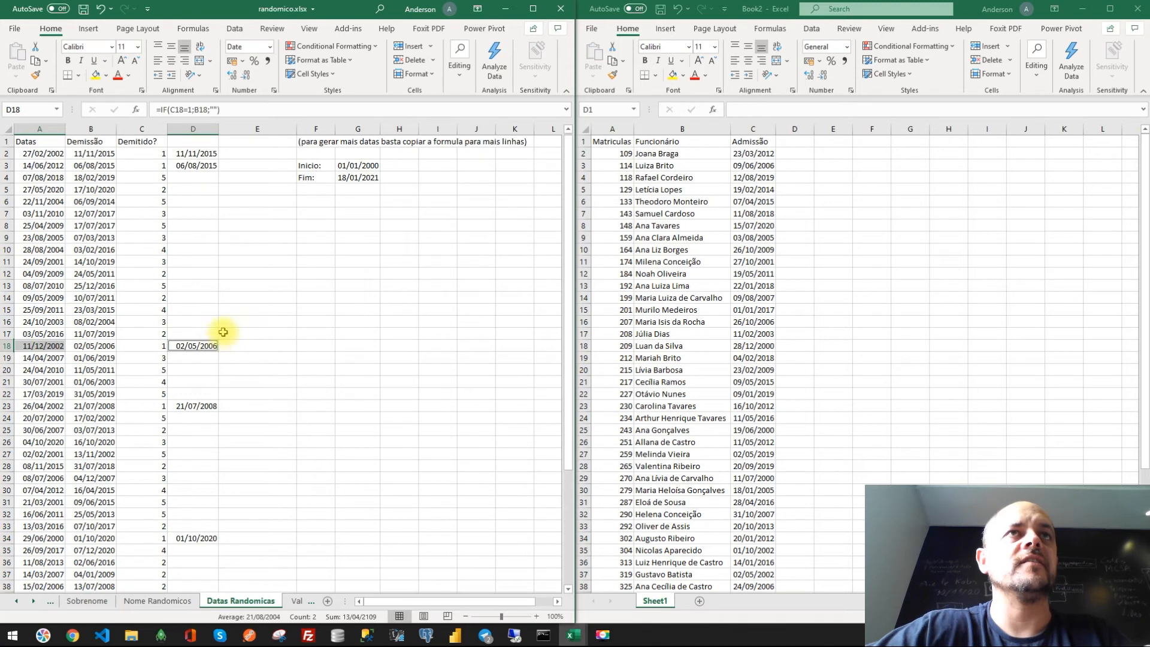
- Change the C2 formula to =RANDBETWEEN(1;3) and refill it down column C
left_click(151, 153)
left_click(232, 112)
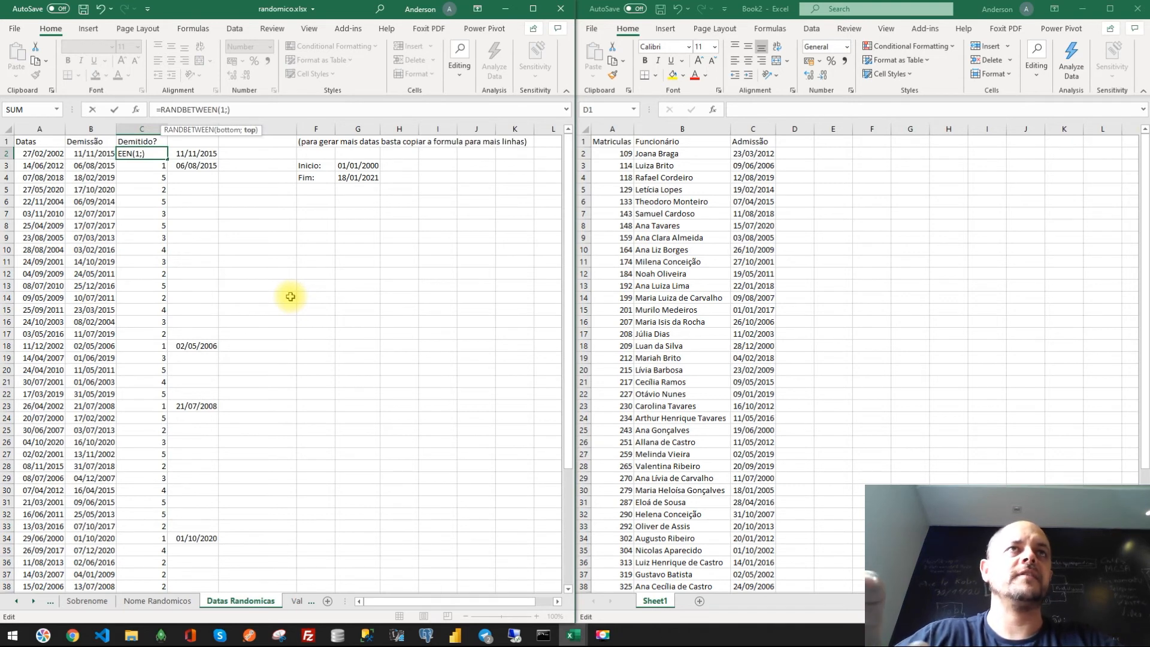
type("3")
key("ctrl+Return")
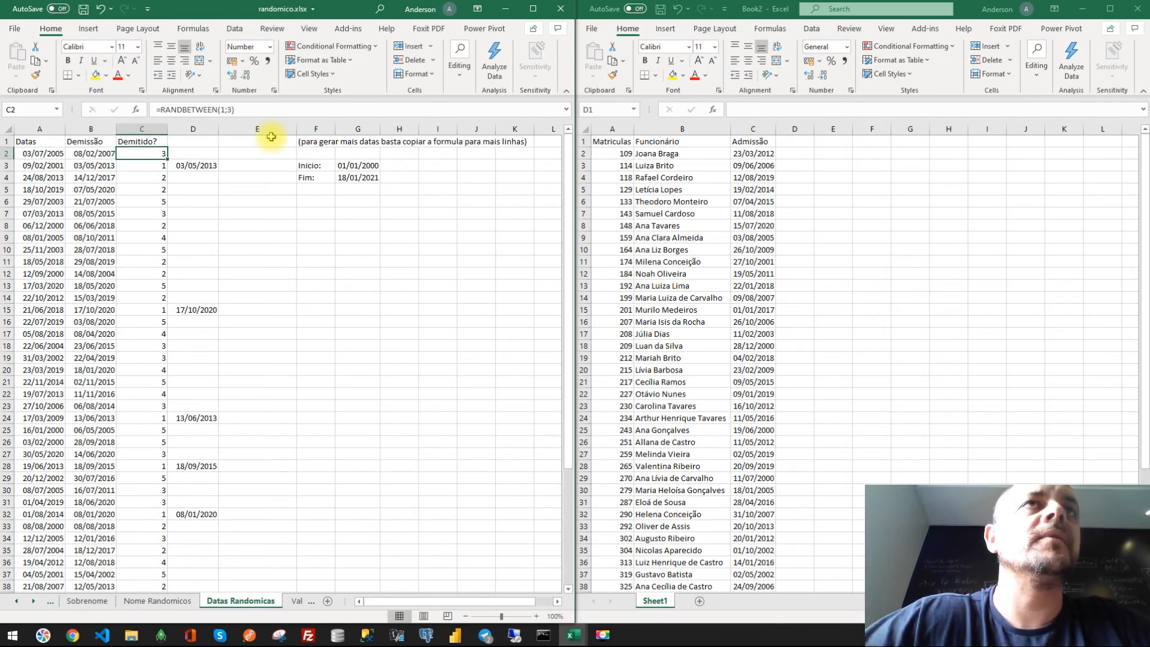
left_click(218, 110)
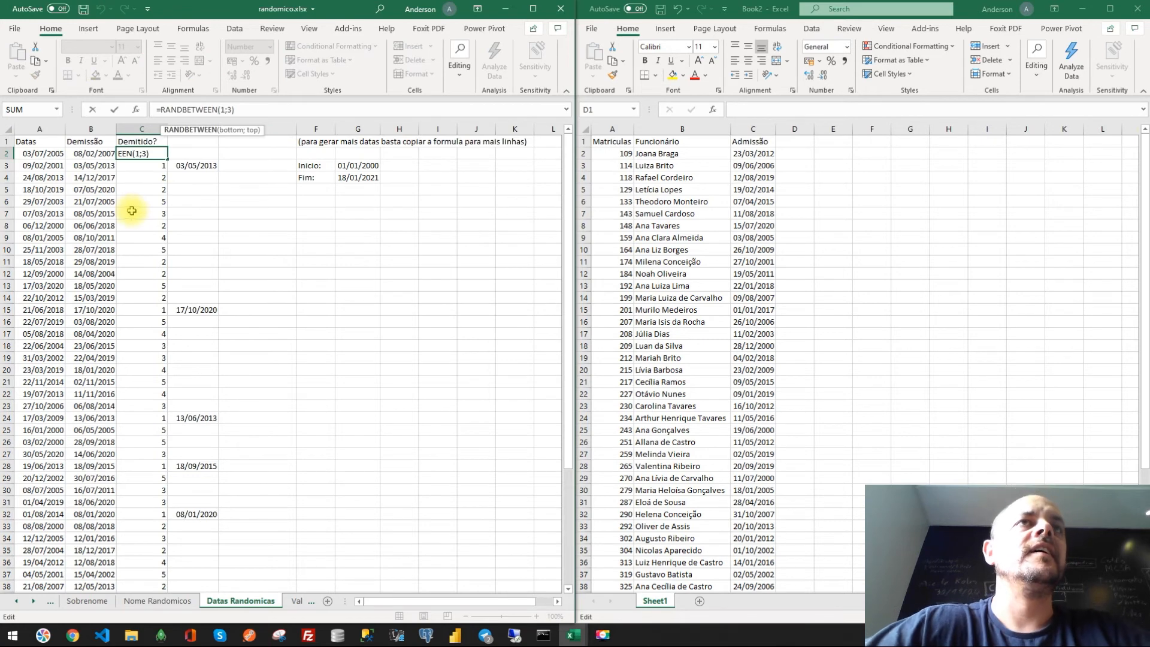
key("Escape")
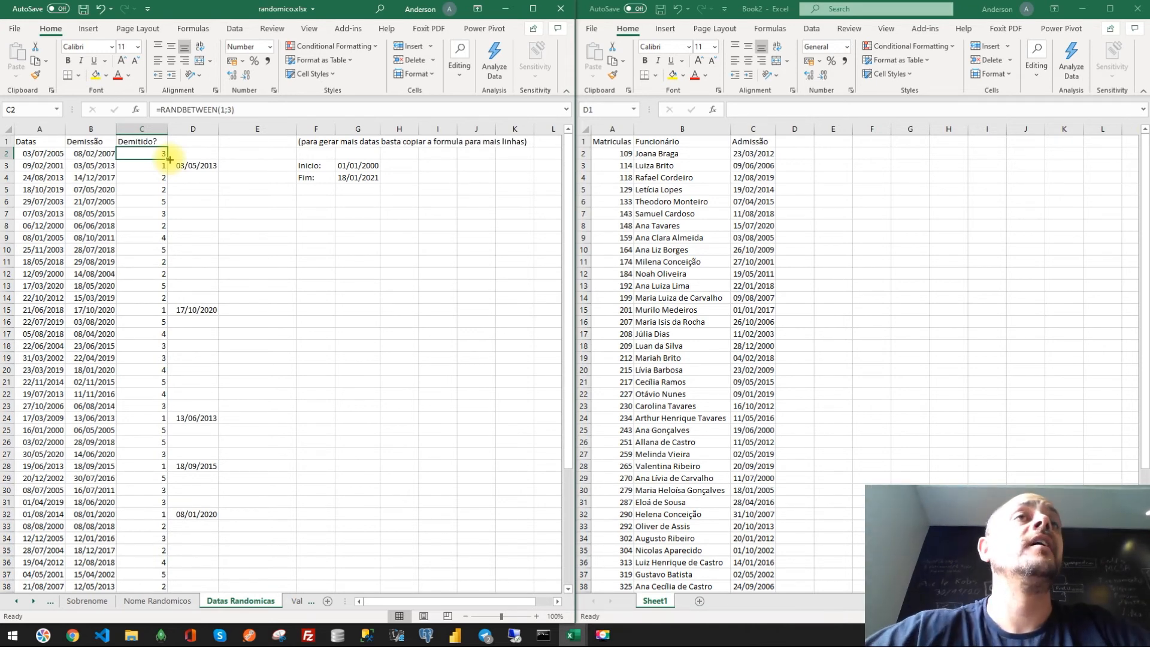
double_click(170, 159)
scroll(199, 209, "down", 1)
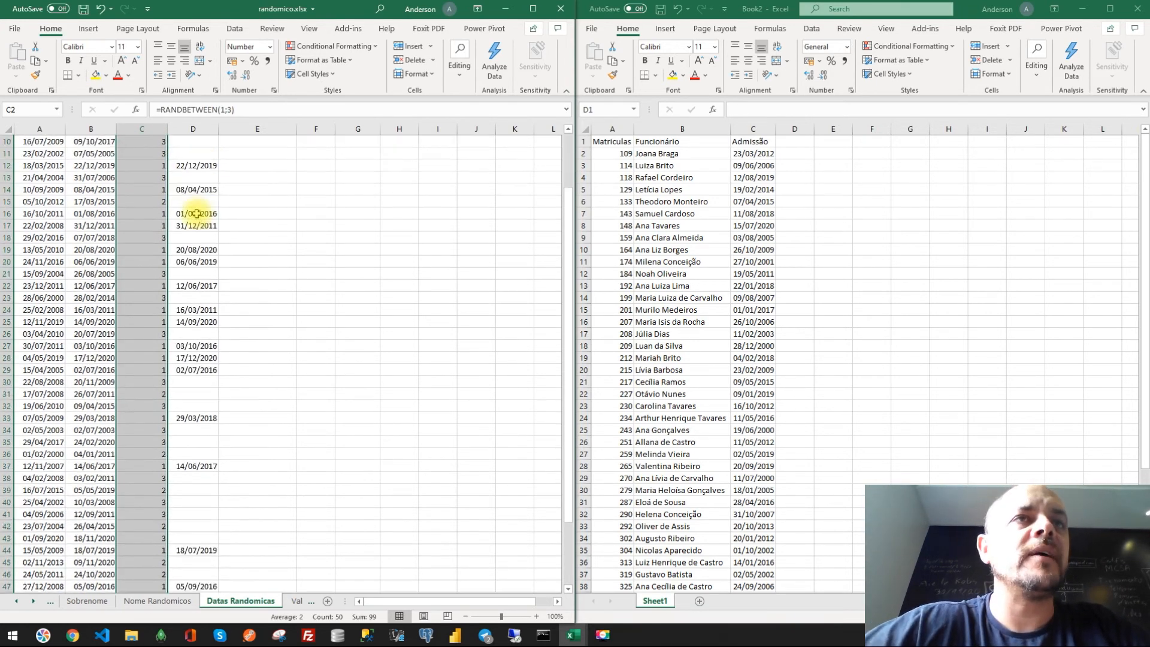
scroll(199, 209, "down", 8)
scroll(208, 392, "up", 9)
scroll(208, 286, "down", 2)
scroll(207, 286, "up", 2)
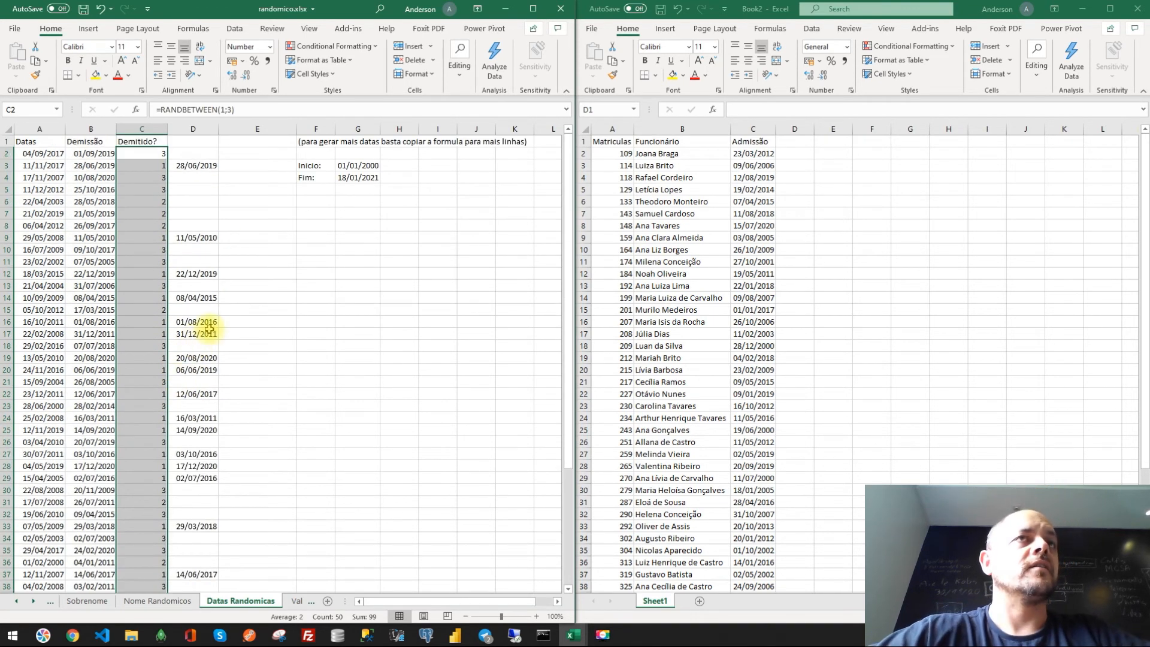
- Copy columns A to D and paste them as values into column C onward of Sheet1 in Book2
left_click(205, 128)
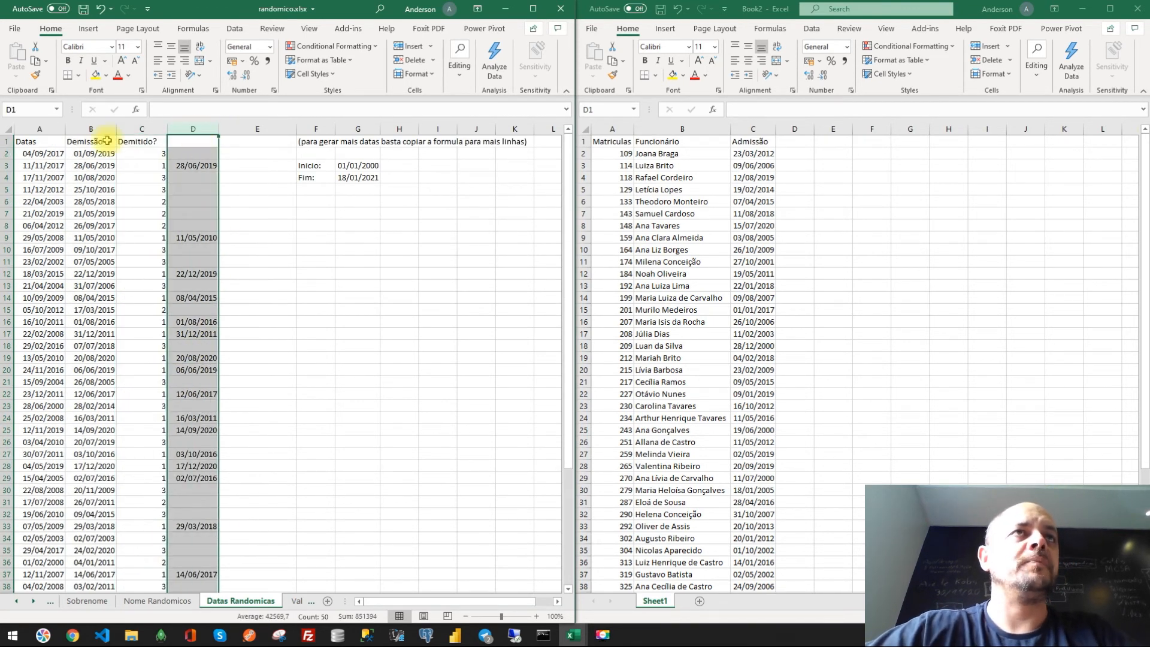
left_click(40, 128, "ctrl")
key("ctrl+c")
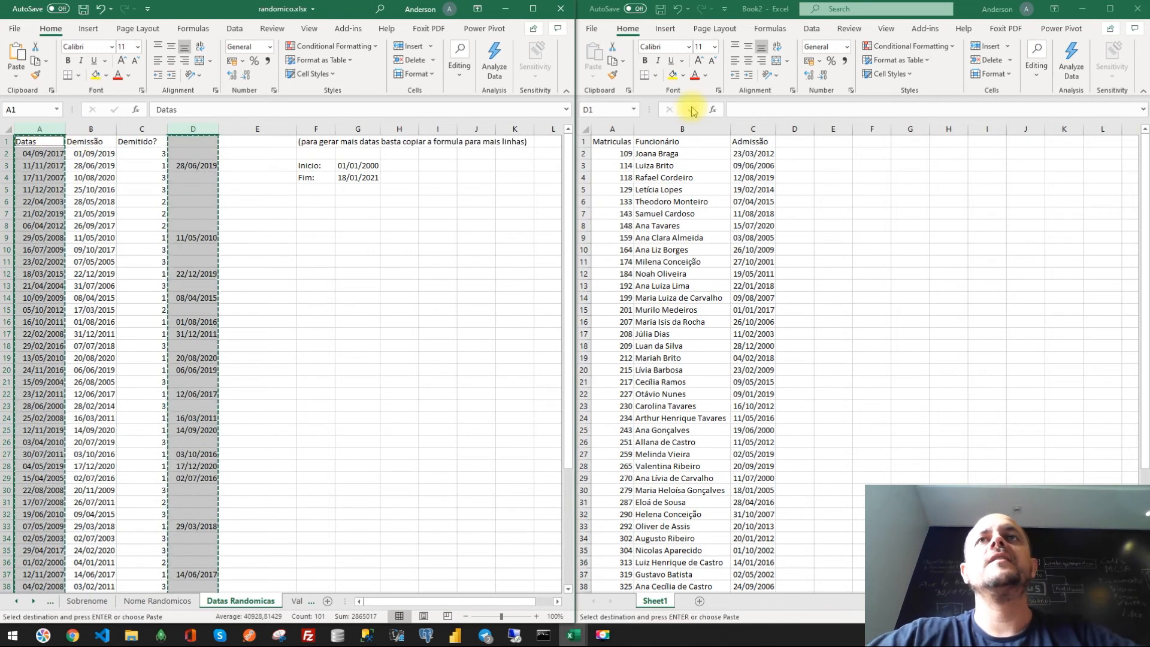
right_click(742, 129)
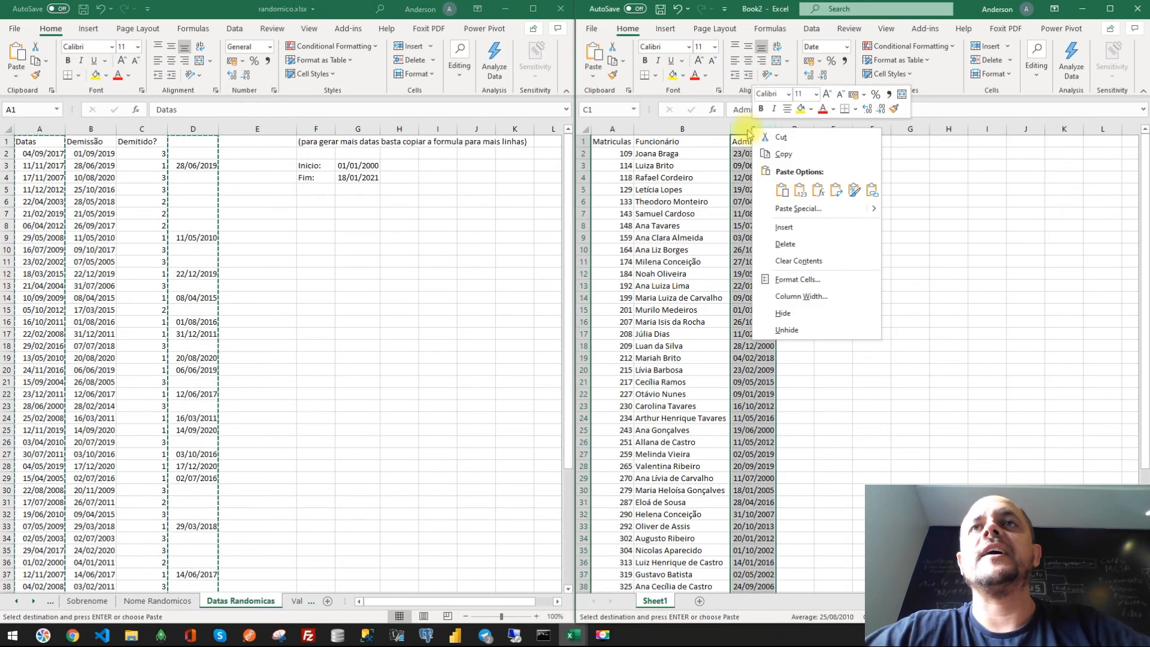
left_click(800, 190)
left_click(803, 227)
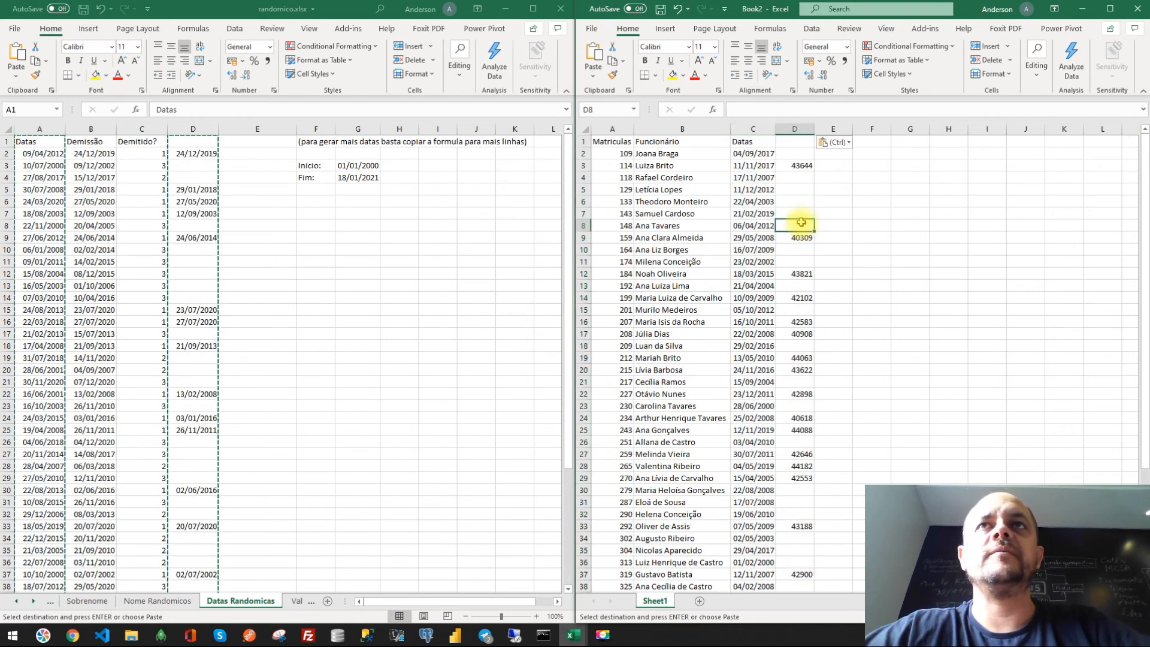
- Head columns C and D of Sheet1 in Book2 as Admissão and Demissão
left_click(750, 141)
type("Adm")
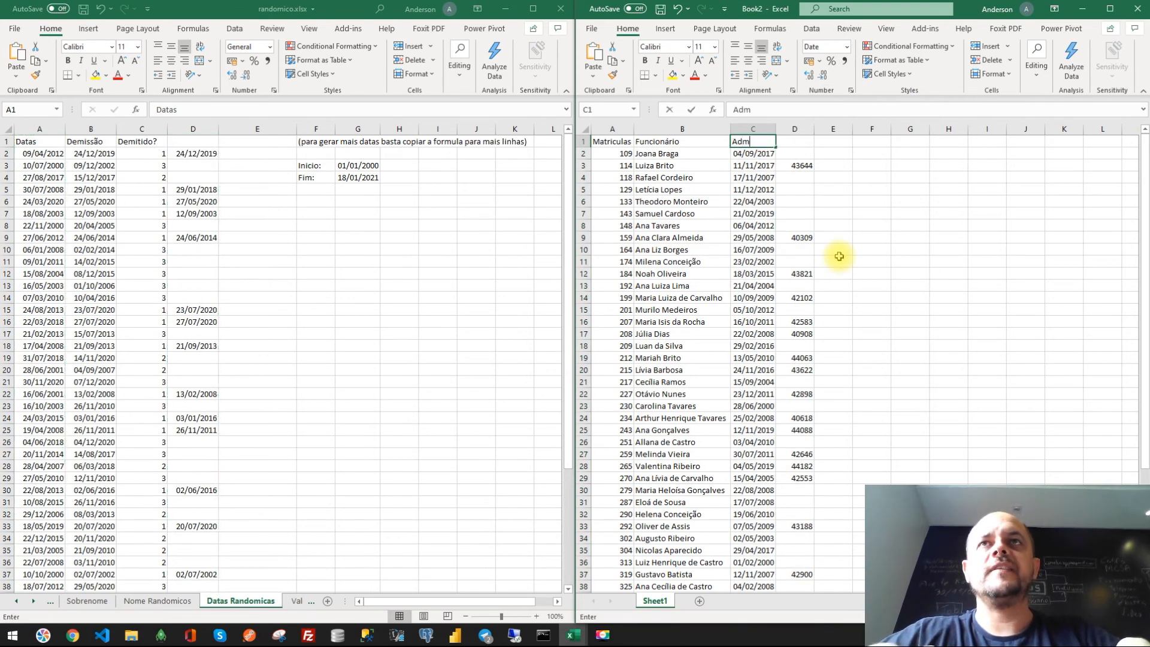
type("issão")
key("Tab")
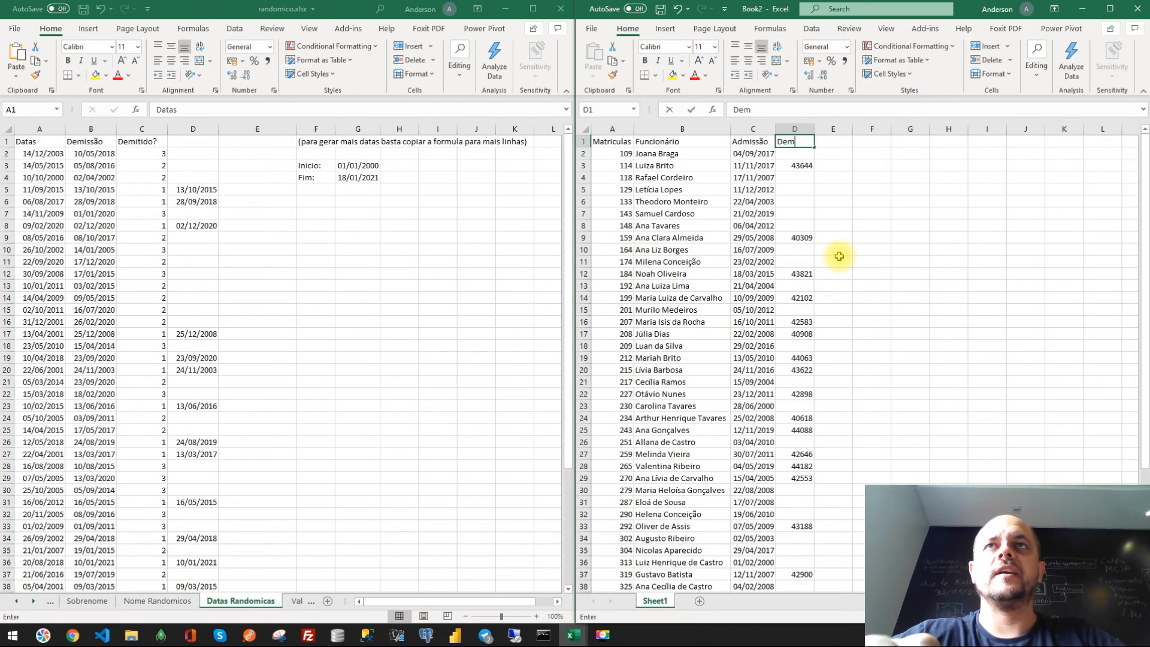
type("Demissão")
key("Return")
key("Down")
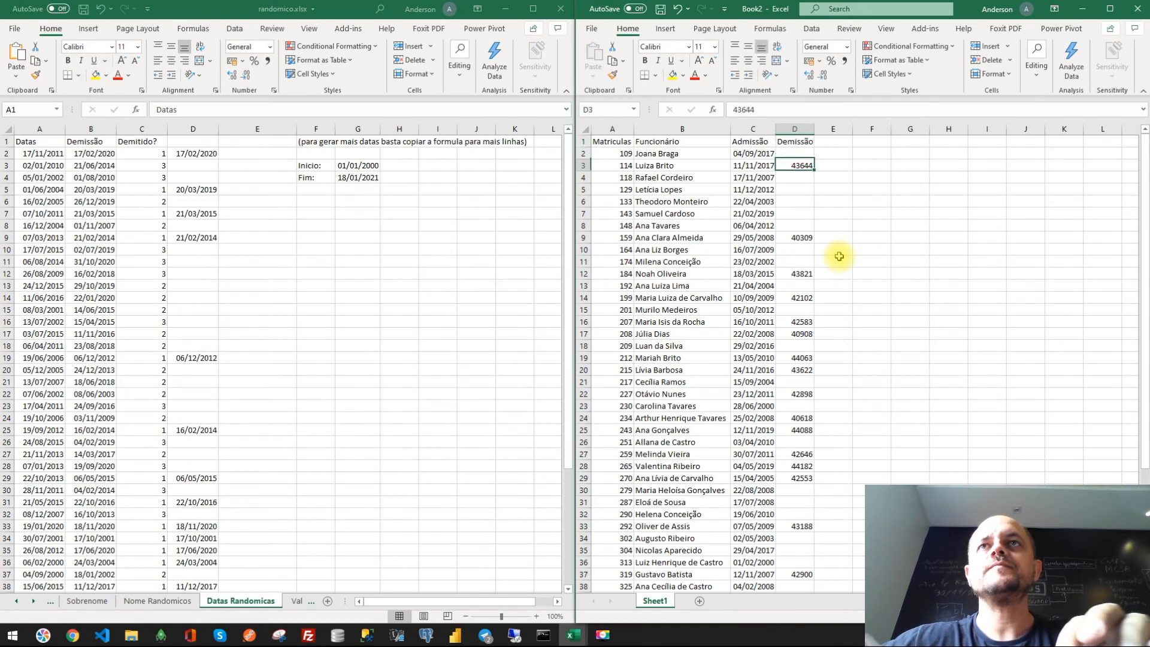
- Format the Demissão column as Short Date
left_click(795, 129)
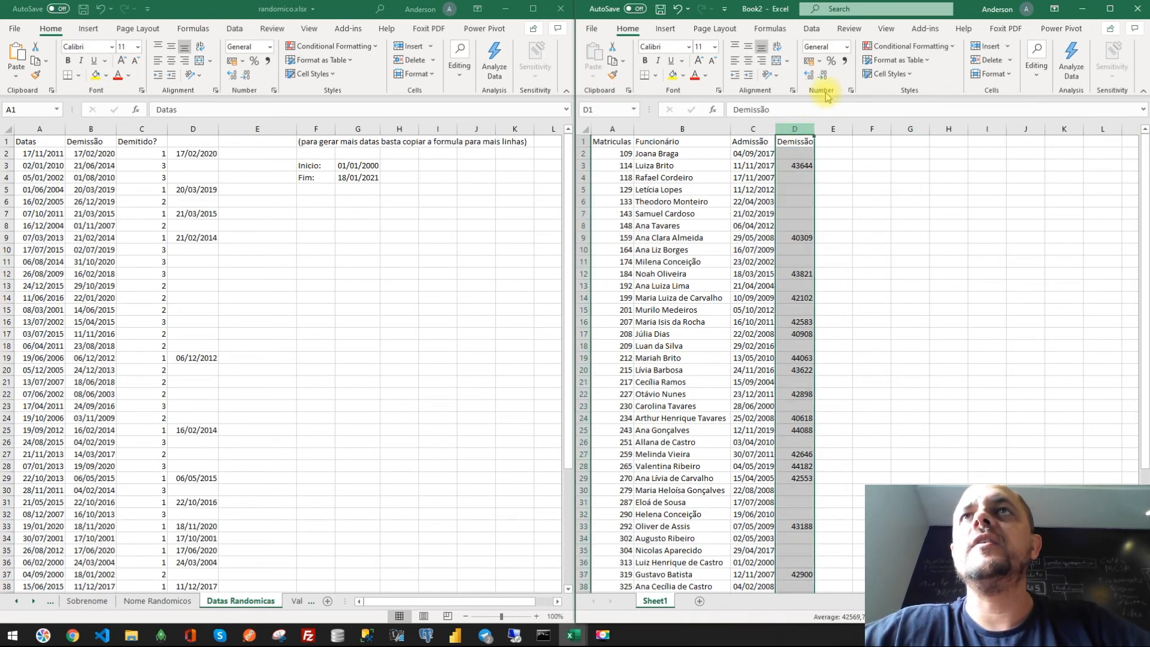
left_click(846, 47)
left_click(862, 184)
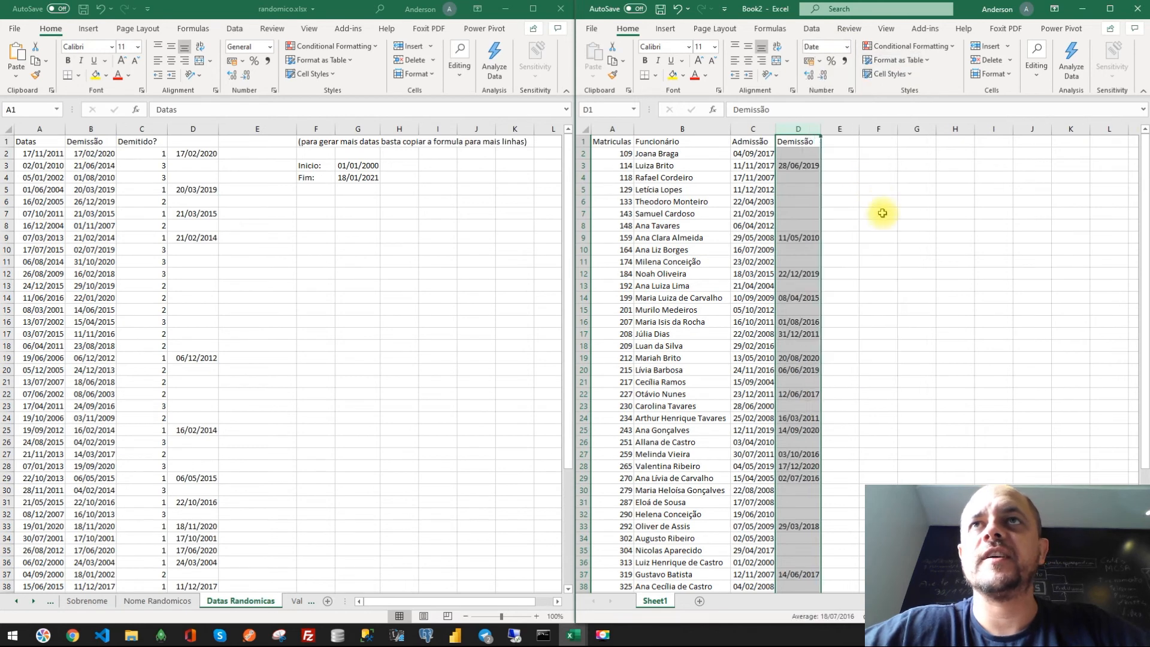
- Autofit the widths of the Funcionário and Matriculas columns
left_click_drag(878, 237, 916, 238)
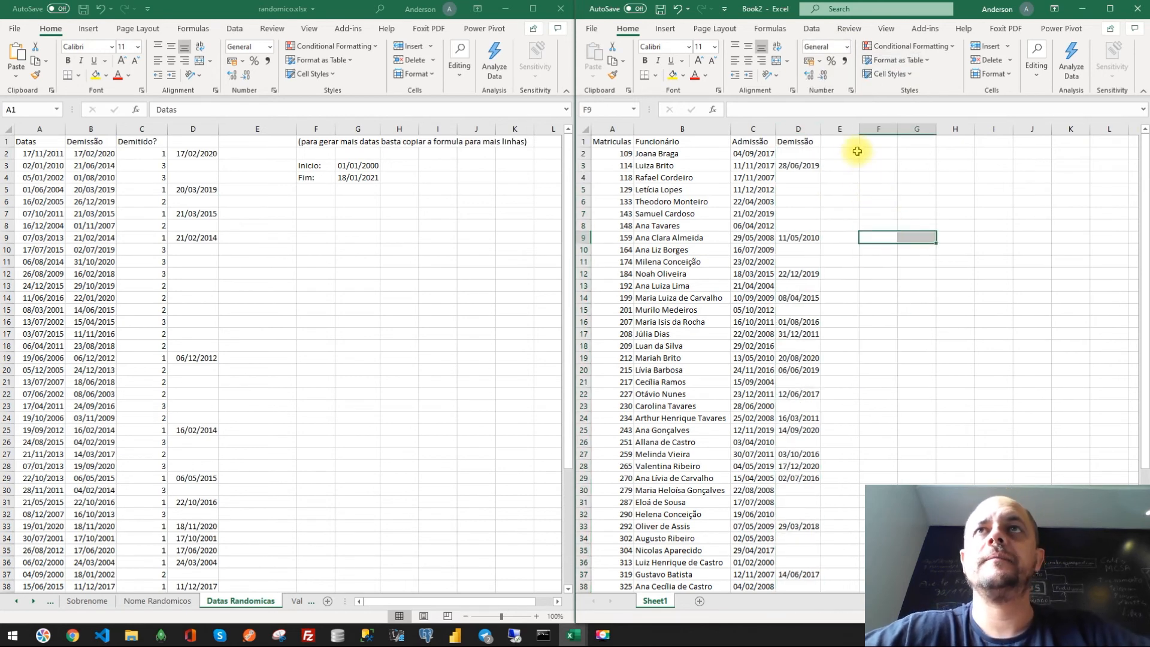
double_click(778, 129)
double_click(632, 127)
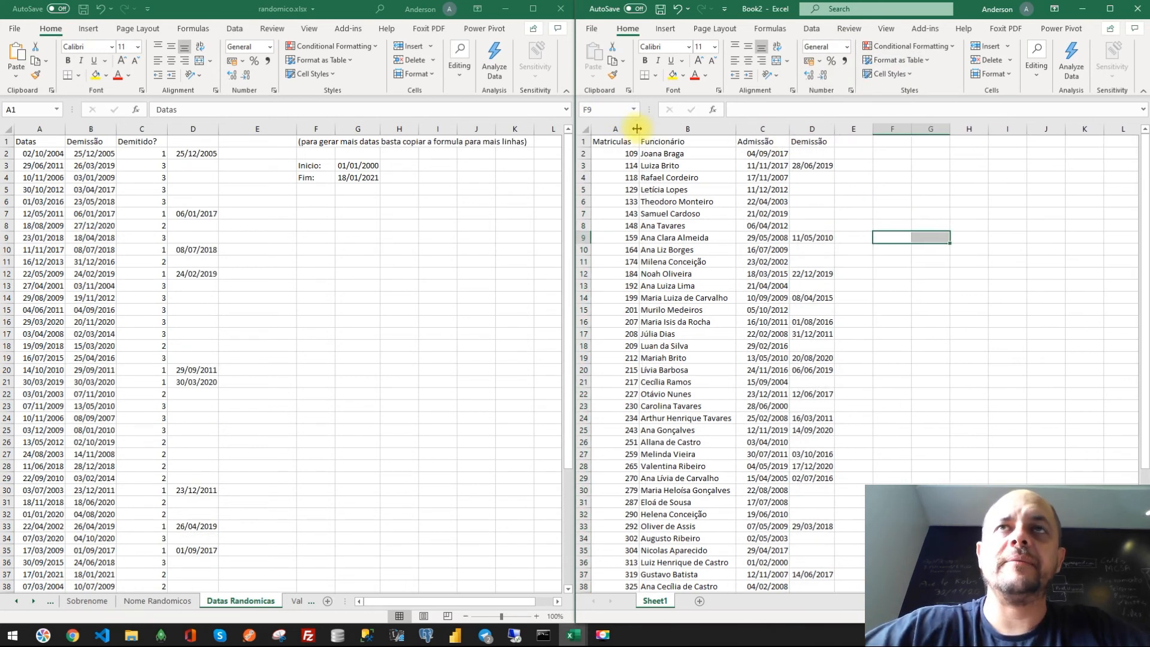
- Add the header Valor Último Salário in cell E1 of Book2
left_click(700, 230)
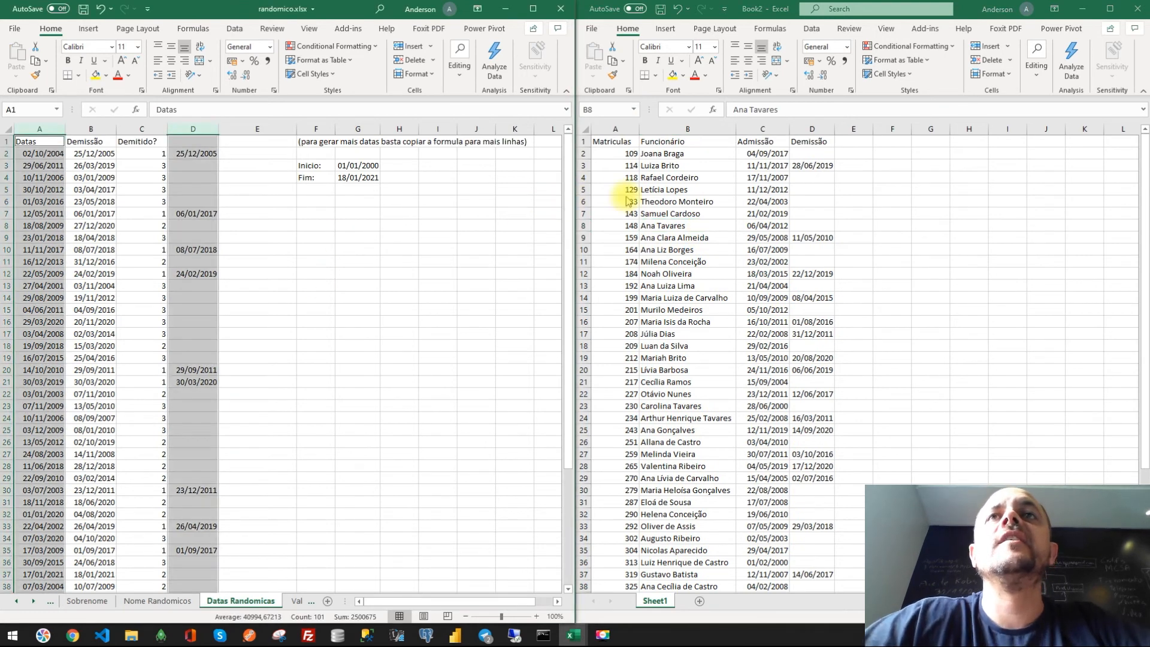
left_click(616, 152)
left_click(655, 154)
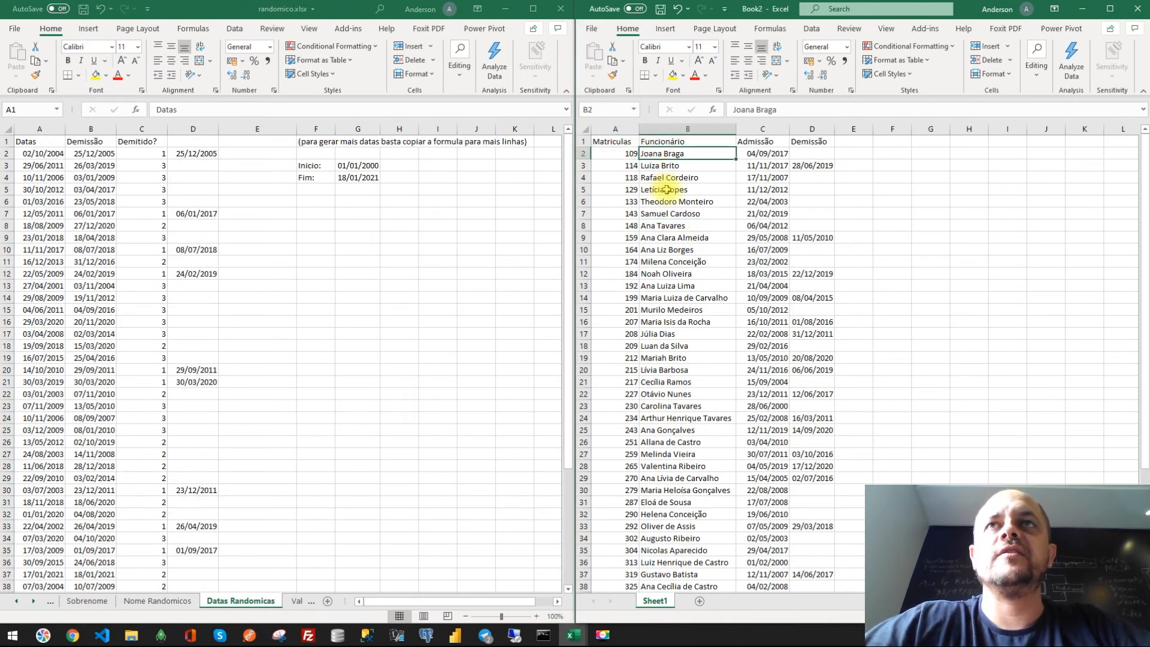
left_click(762, 161)
left_click(823, 163)
left_click(856, 142)
type("Valor Último Sal")
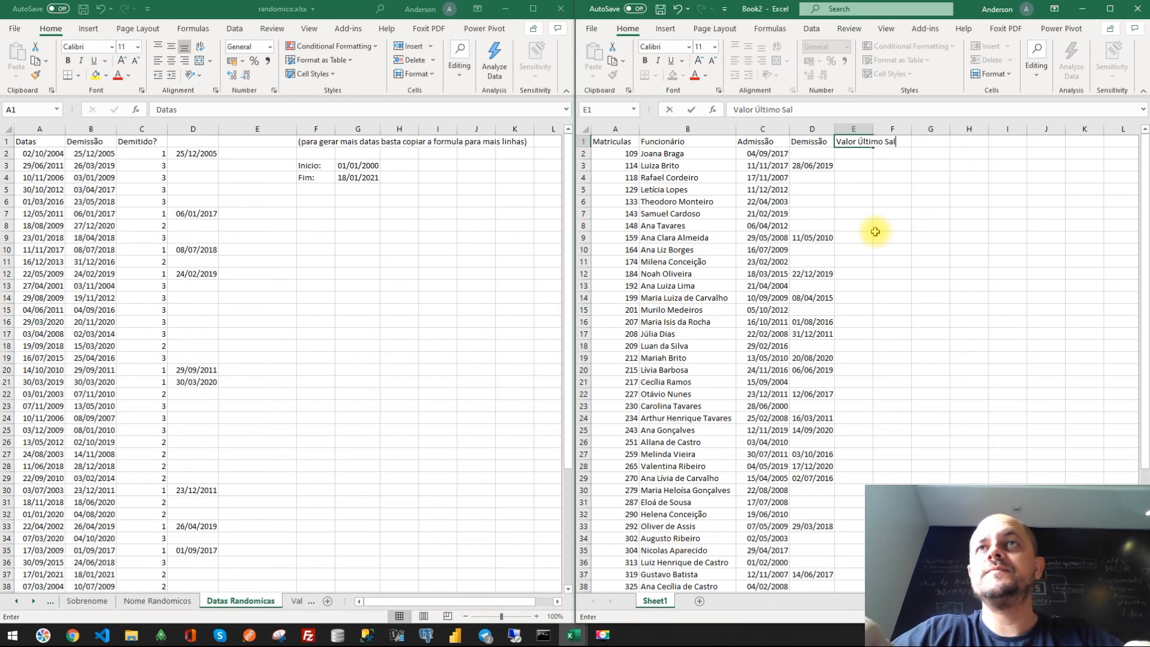
type("ário")
key("Return")
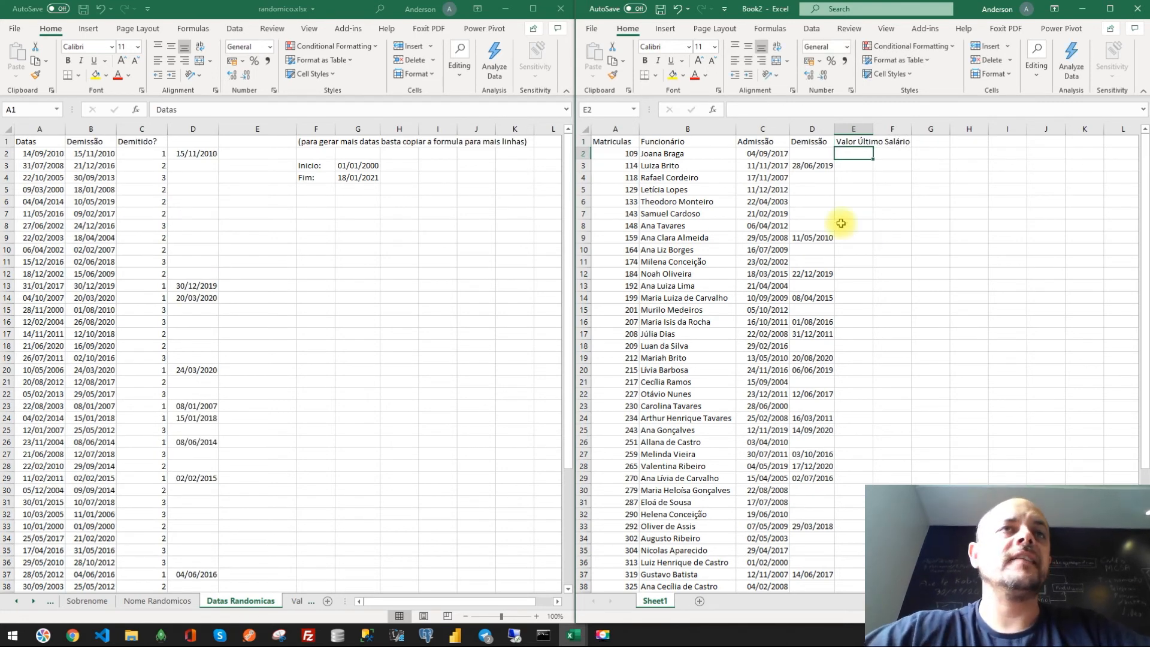
- Rename the column D header on the Datas Randomicas sheet to Oficialmente demitidos
left_click(316, 346)
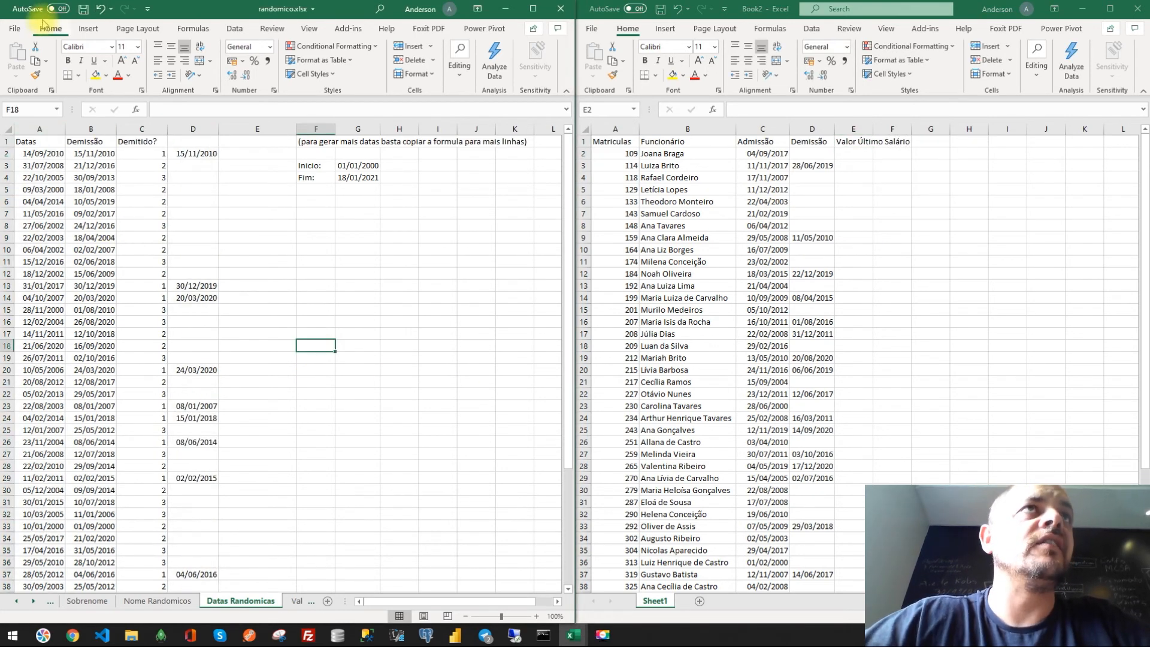
left_click(83, 11)
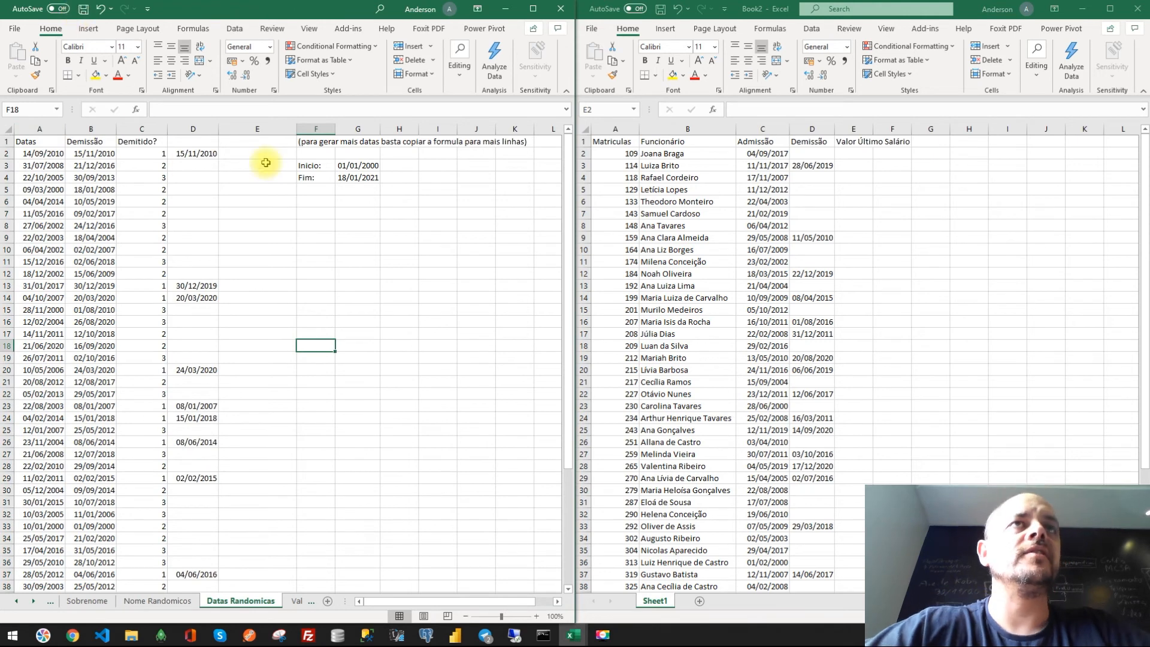
left_click(177, 142)
type("Data")
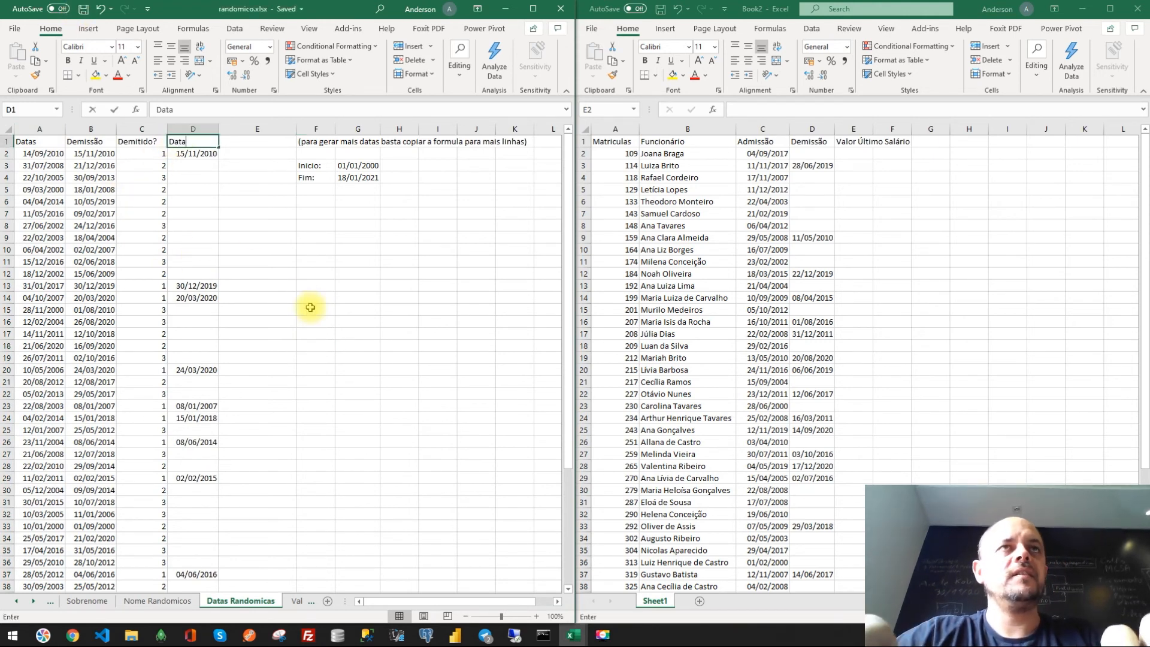
key("BackSpace")
key("BackSpace")
key("BackSpace")
key("BackSpace")
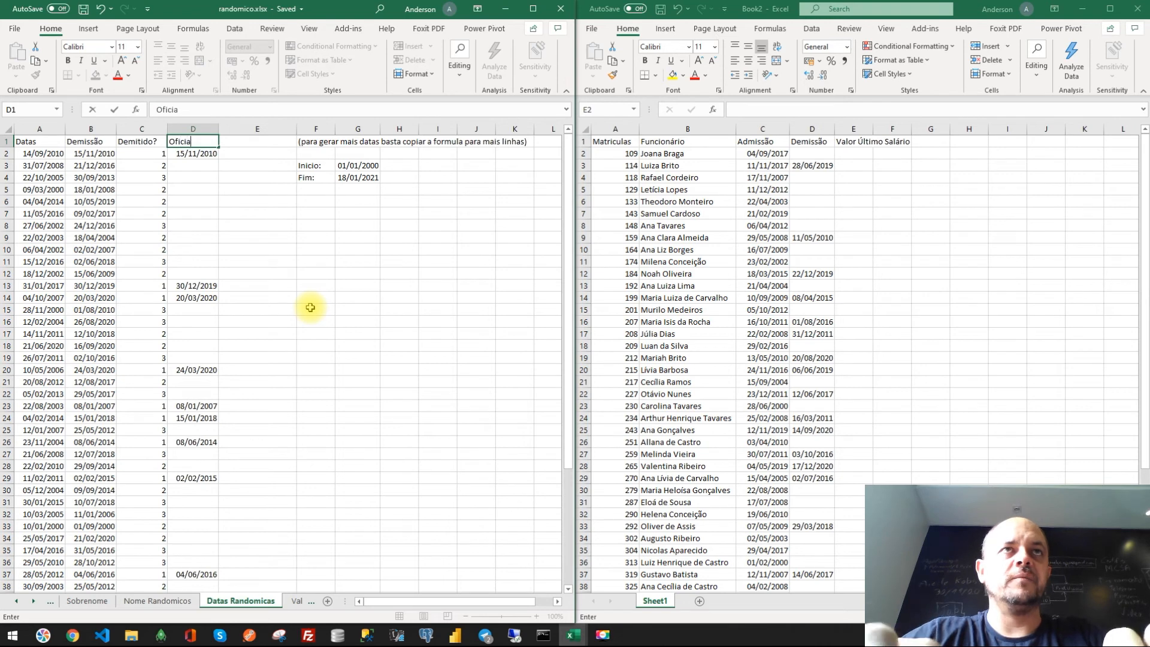
type("Oficialmente demitic")
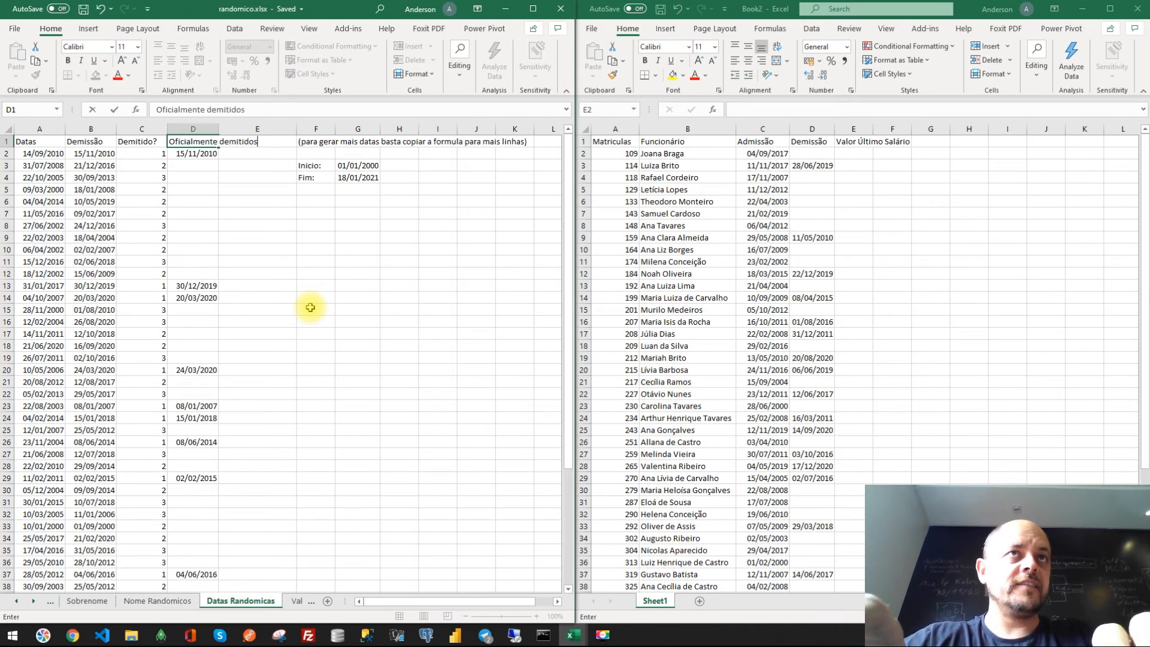
type("os")
key("Return")
key("Down")
key("Right")
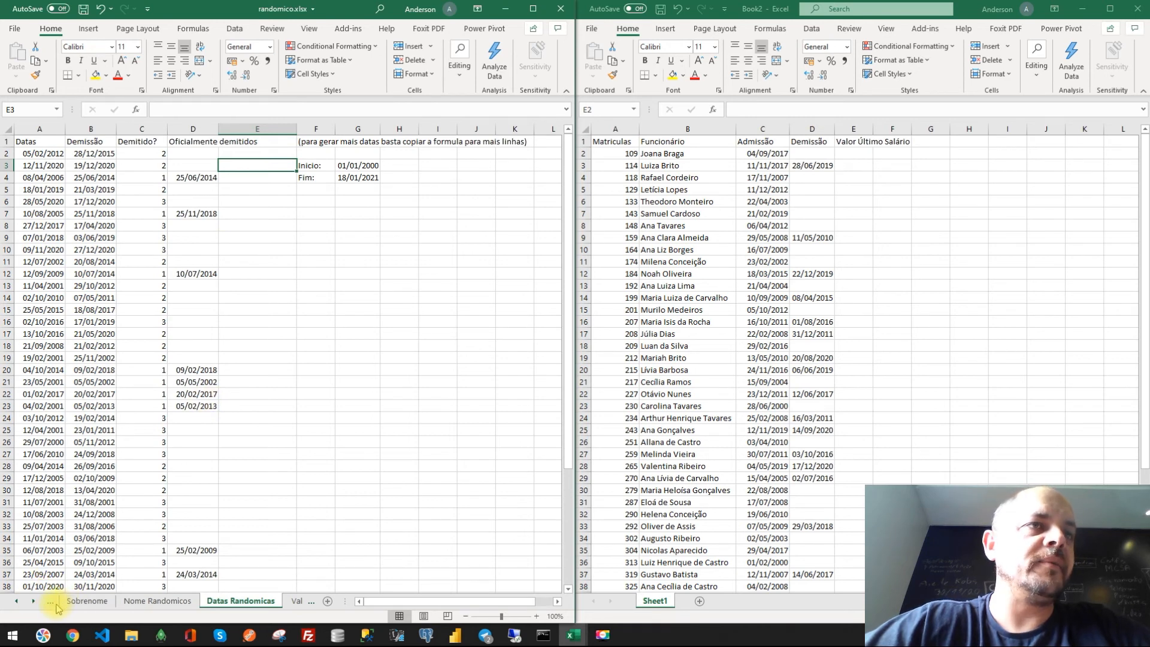
- Autofit column E of Book2 to fit the Valor Último Salário header
left_click(76, 602)
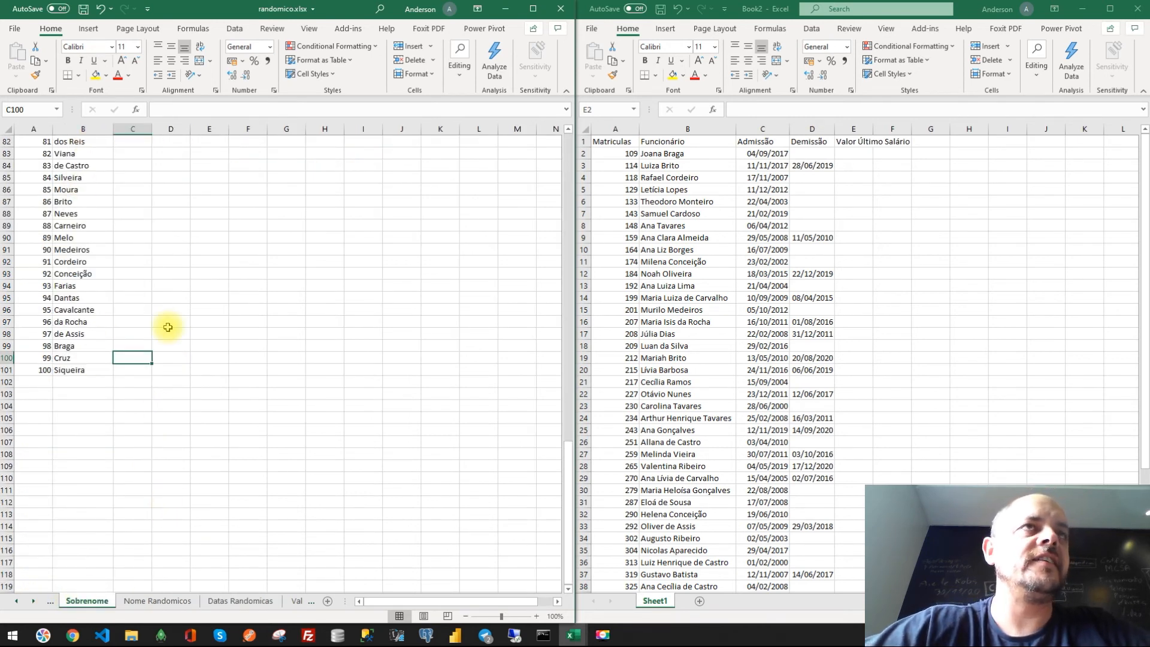
scroll(167, 327, "up", 20)
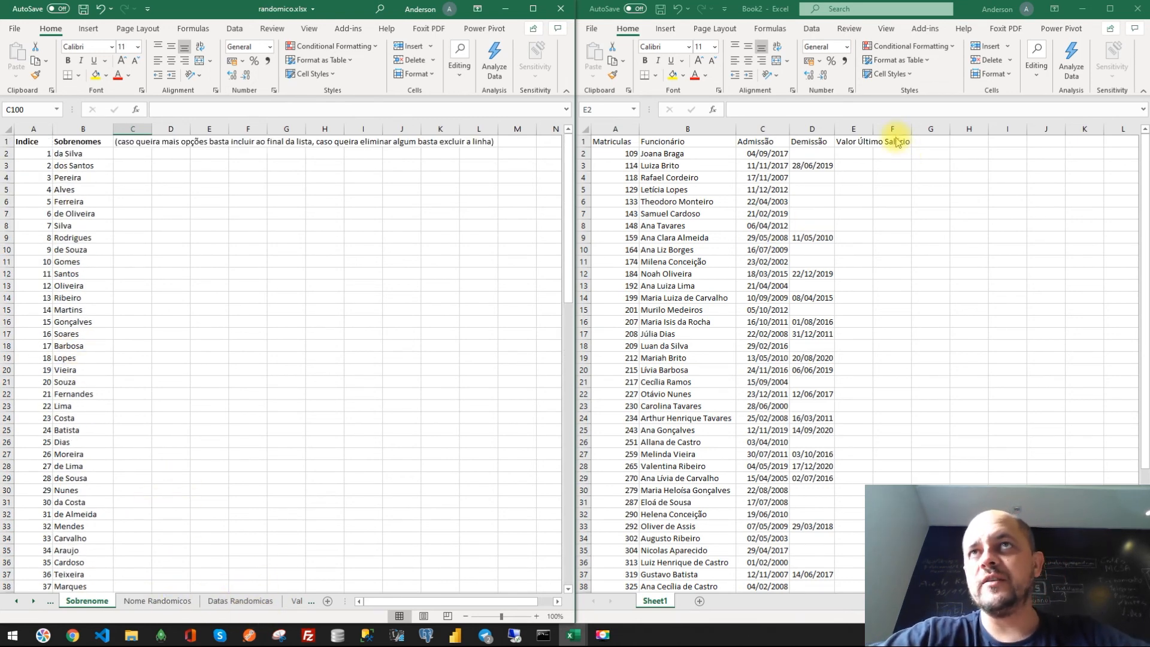
left_click(871, 129)
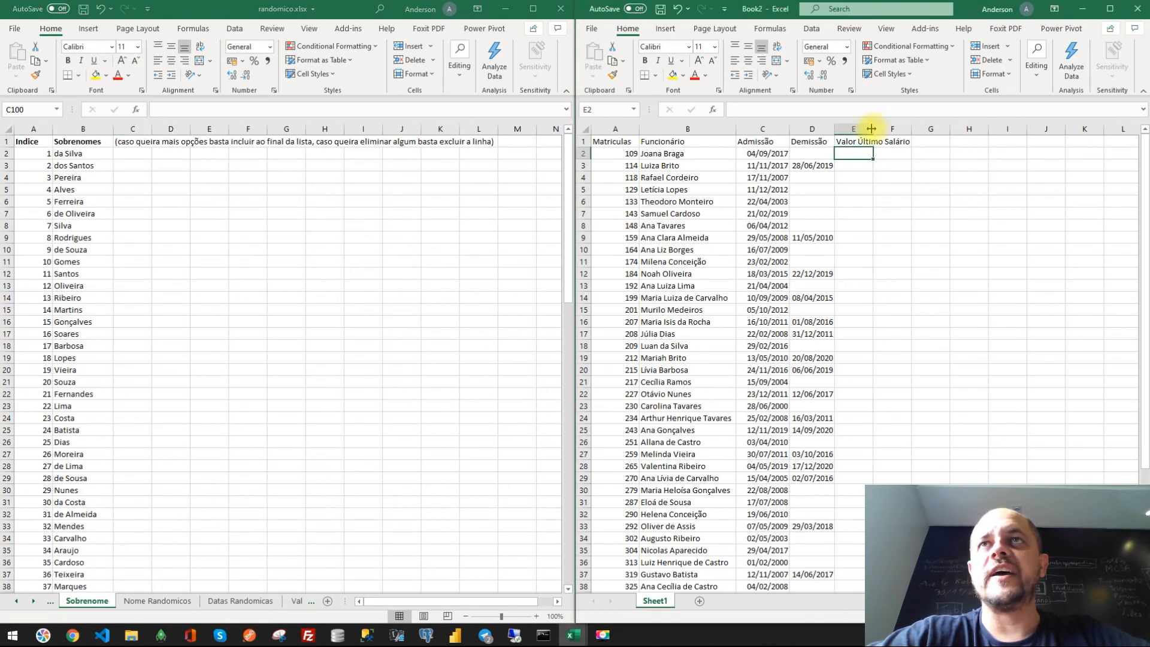
double_click(871, 129)
left_click(874, 130)
left_click(880, 201)
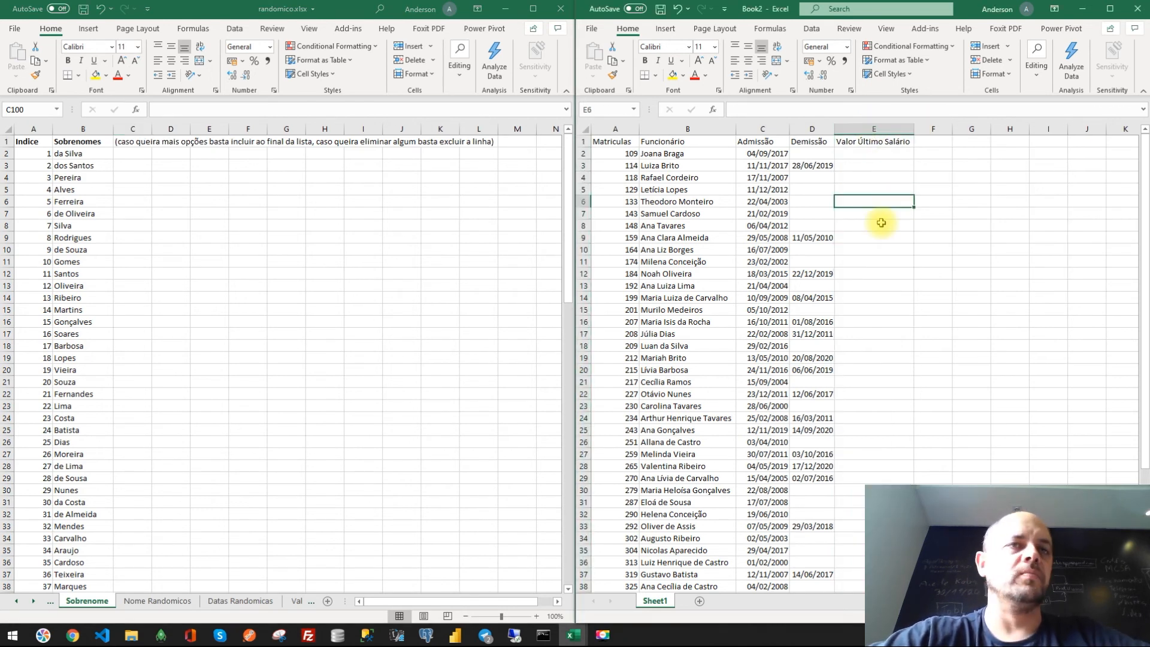
- On the Valores Randomicos Reais sheet, set Início to 1048 and Fim to 20000
left_click(296, 605)
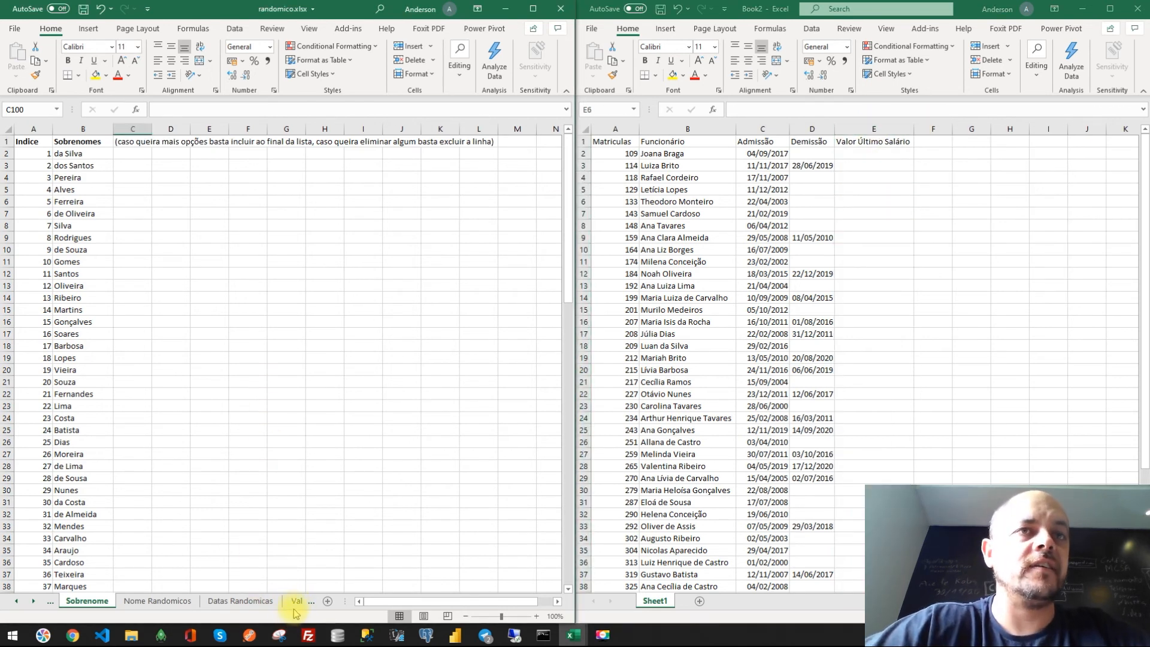
left_click(294, 602)
left_click(279, 601)
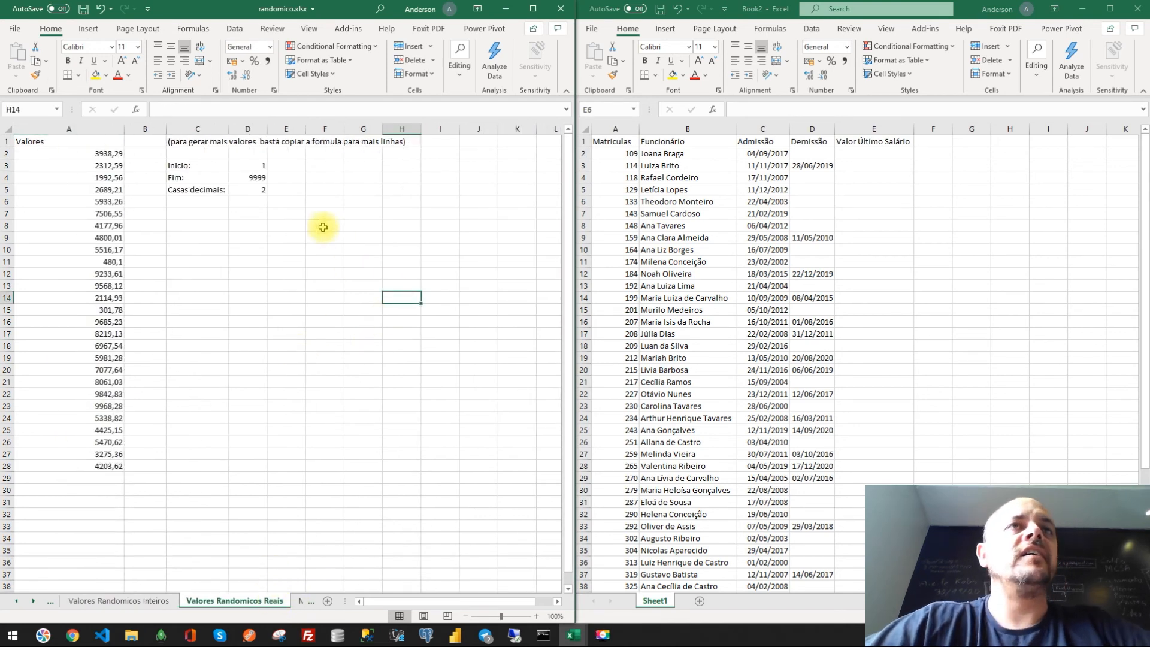
left_click_drag(837, 167, 873, 357)
left_click(873, 358)
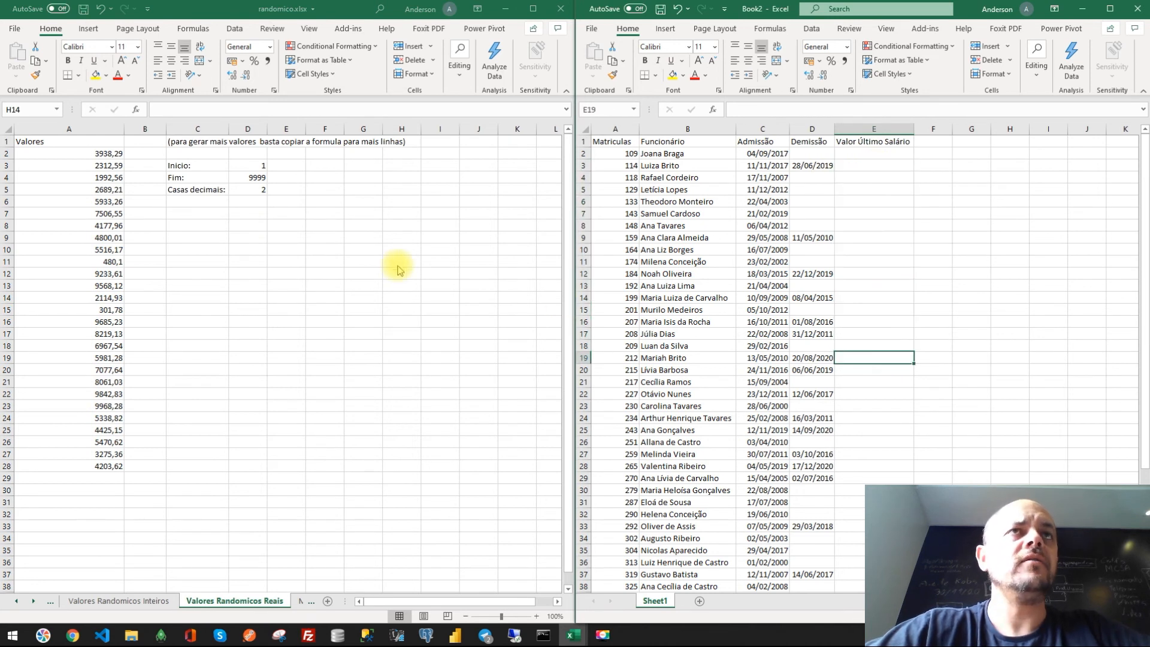
left_click(257, 205)
left_click(252, 189)
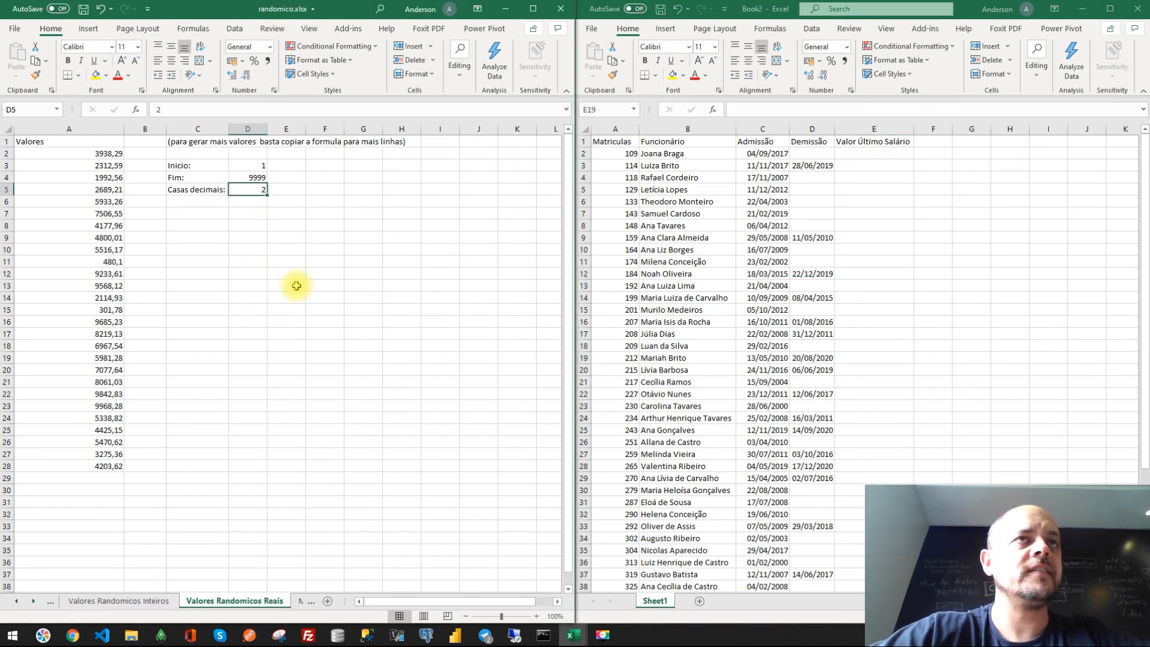
scroll(290, 252, "up", 1)
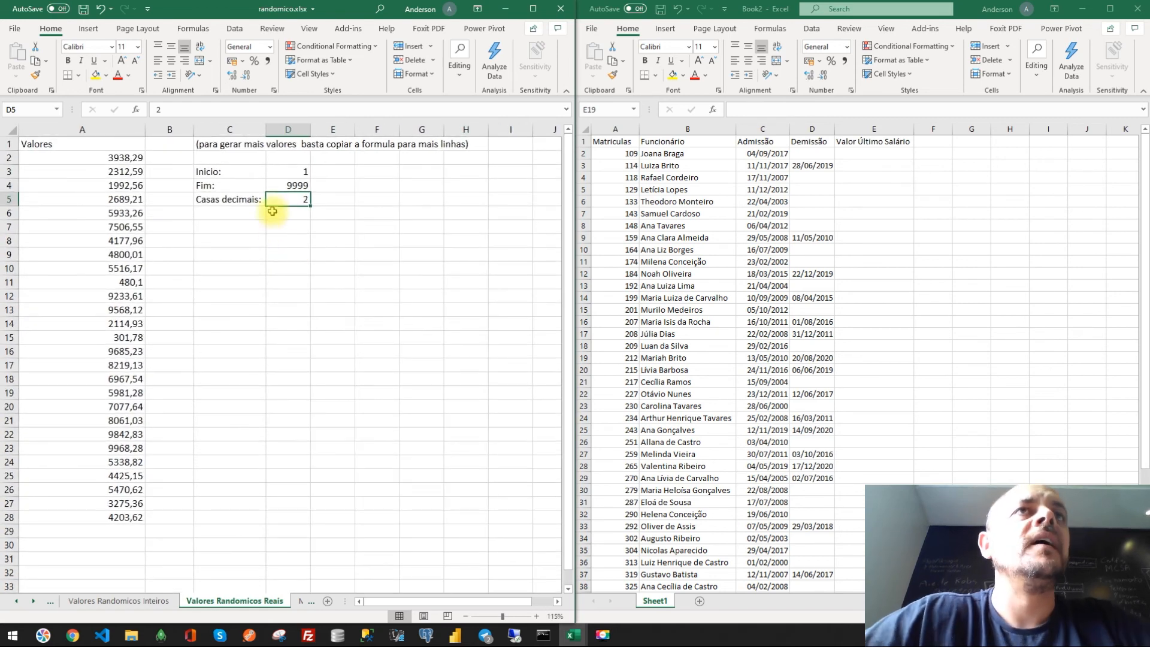
left_click(291, 171)
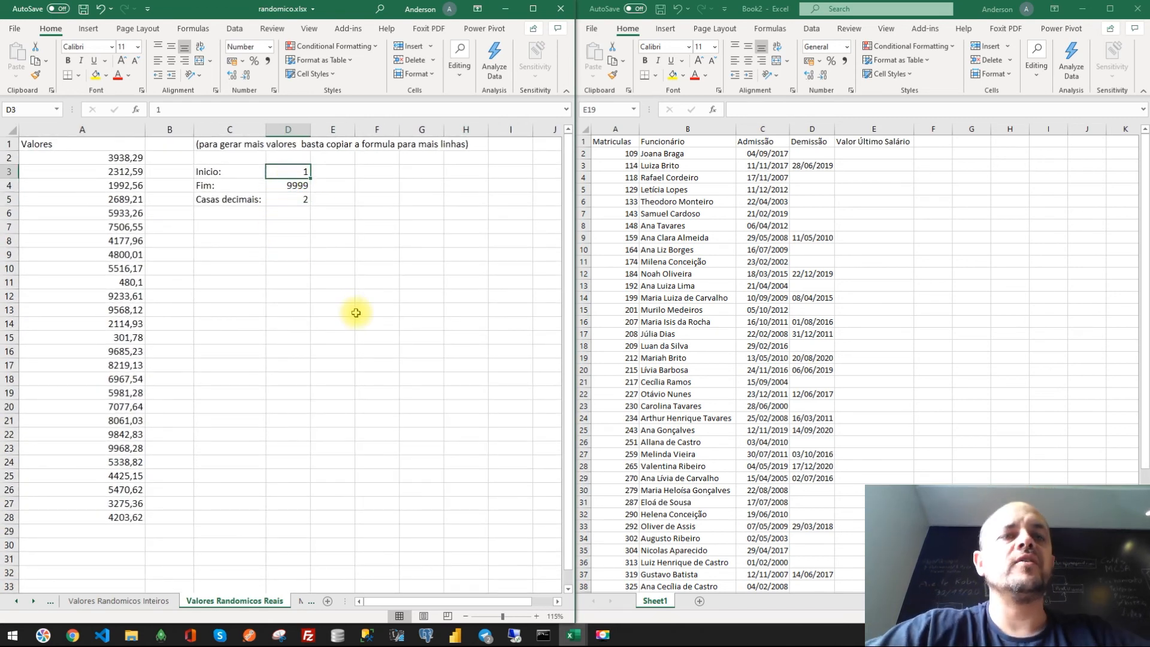
scroll(349, 315, "down", 1, "ctrl")
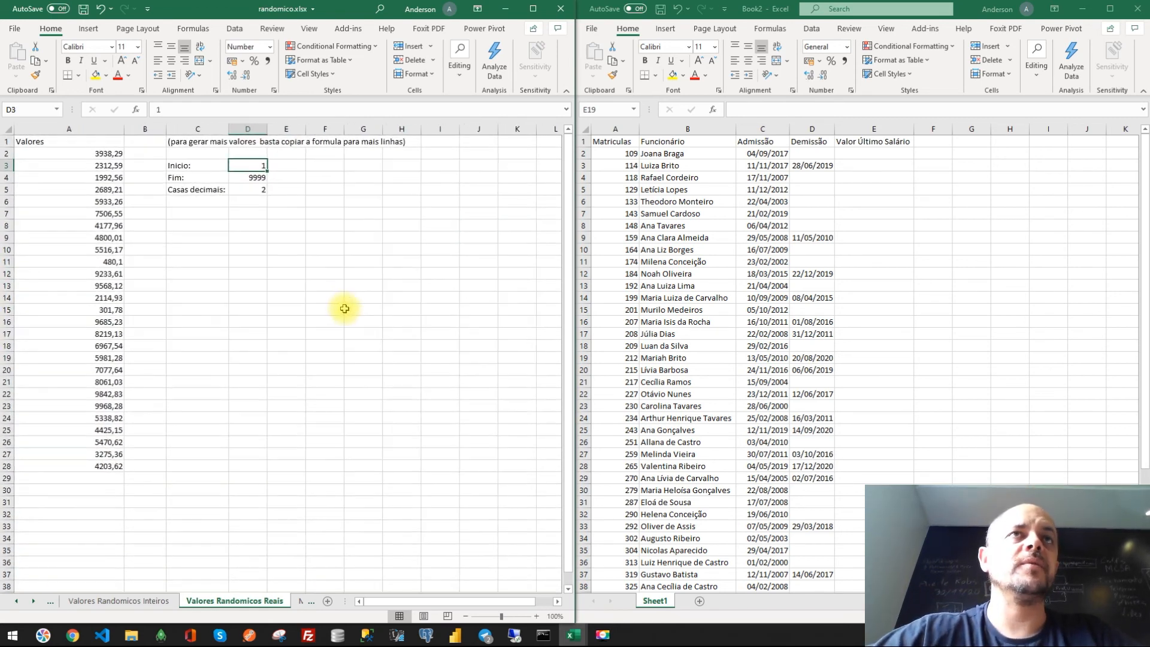
type("1")
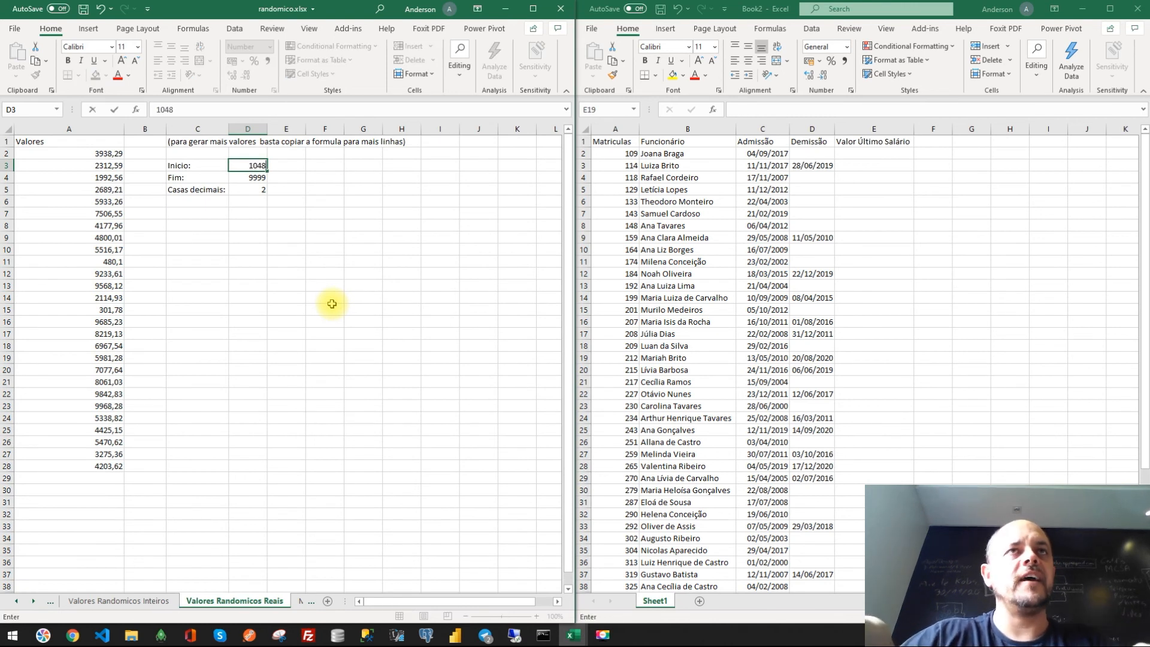
key("Return")
type("20000")
key("Return")
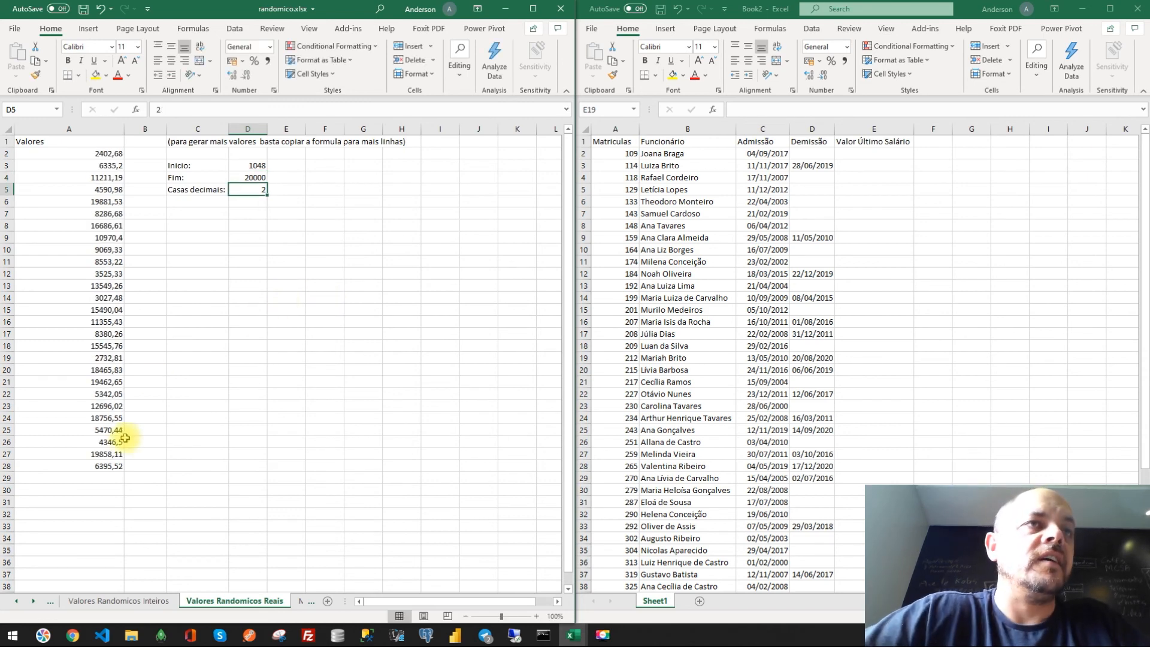
- Copy the generated Valores column and paste it as values under Valor Último Salário in Book2
left_click(110, 466)
left_click_drag(124, 473, 90, 394)
left_click(102, 393)
scroll(101, 386, "up", 8)
scroll(100, 387, "up", 2)
left_click(70, 156, "shift")
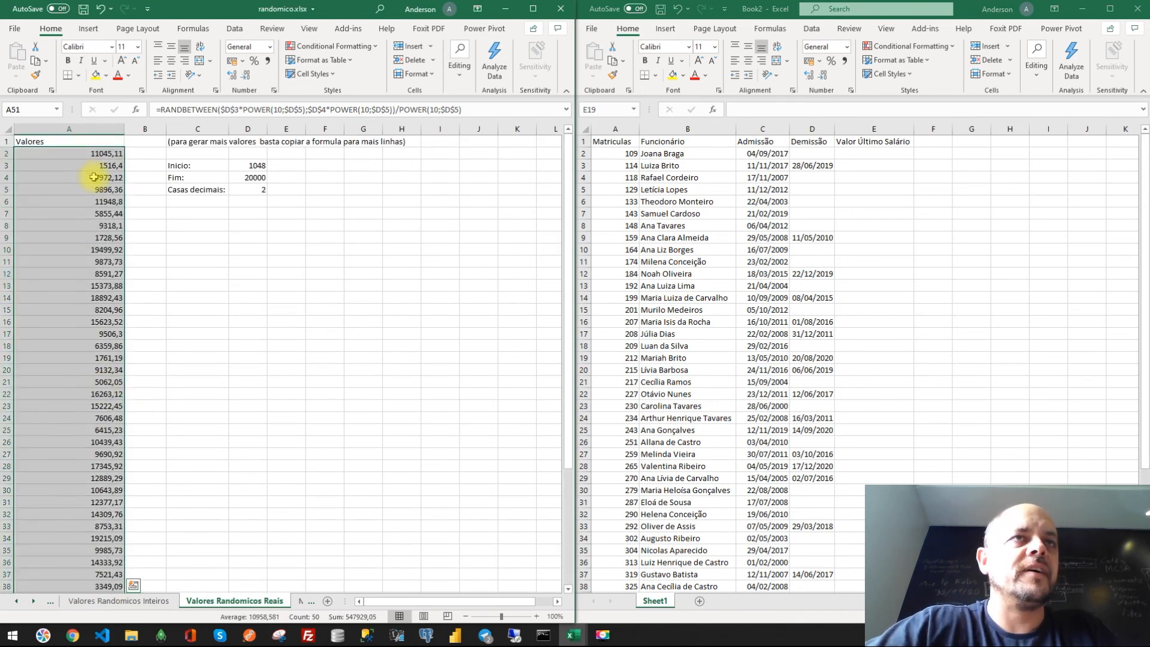
key("ctrl+c")
left_click(846, 155)
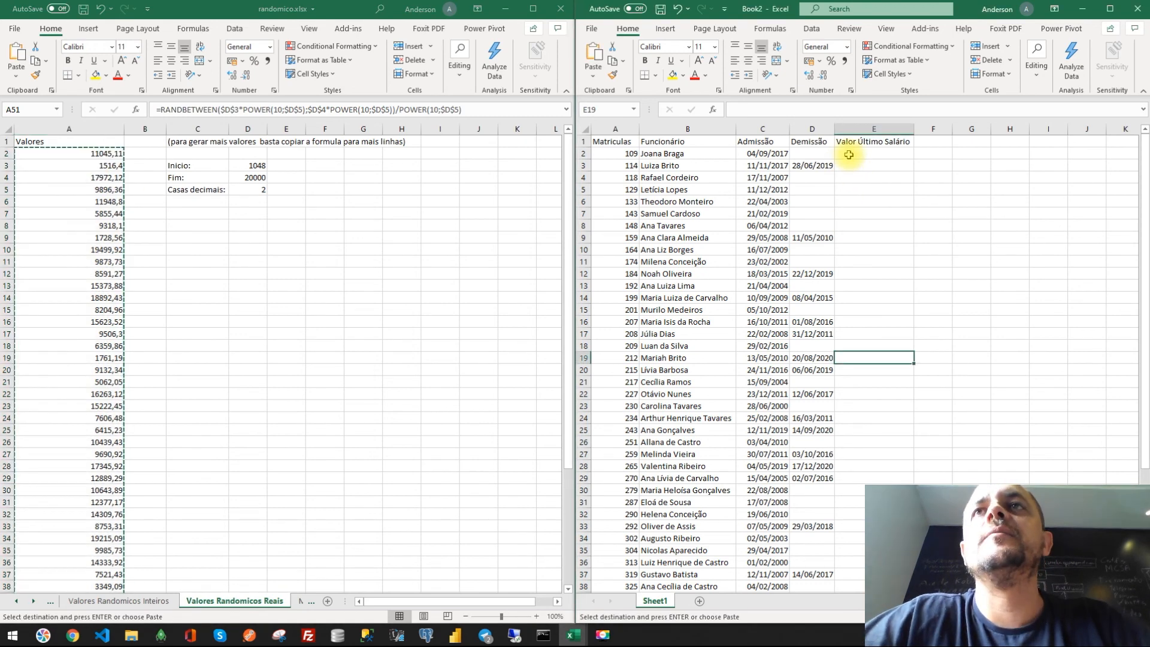
key("ctrl+v")
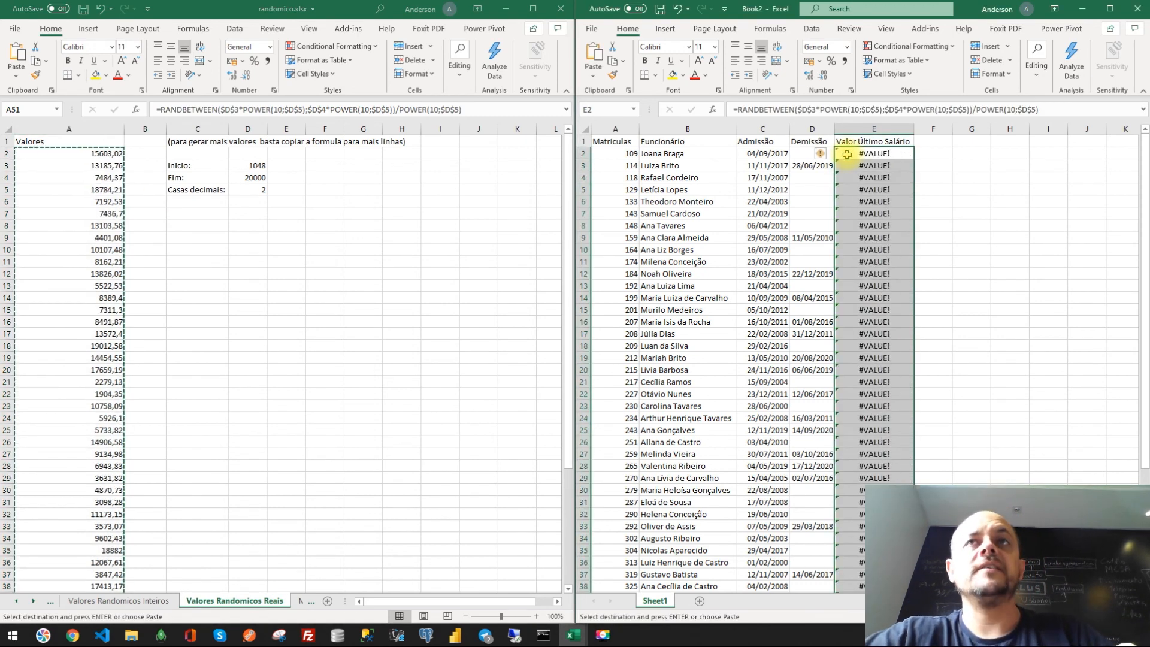
key("ctrl+z")
right_click(874, 160)
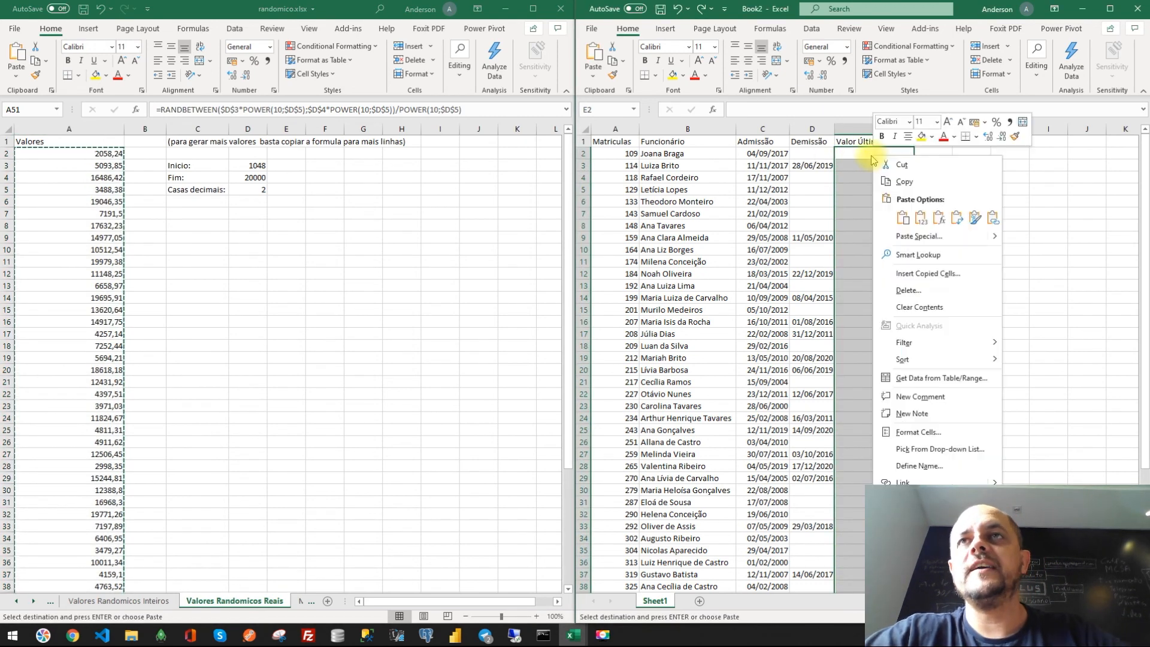
left_click(920, 221)
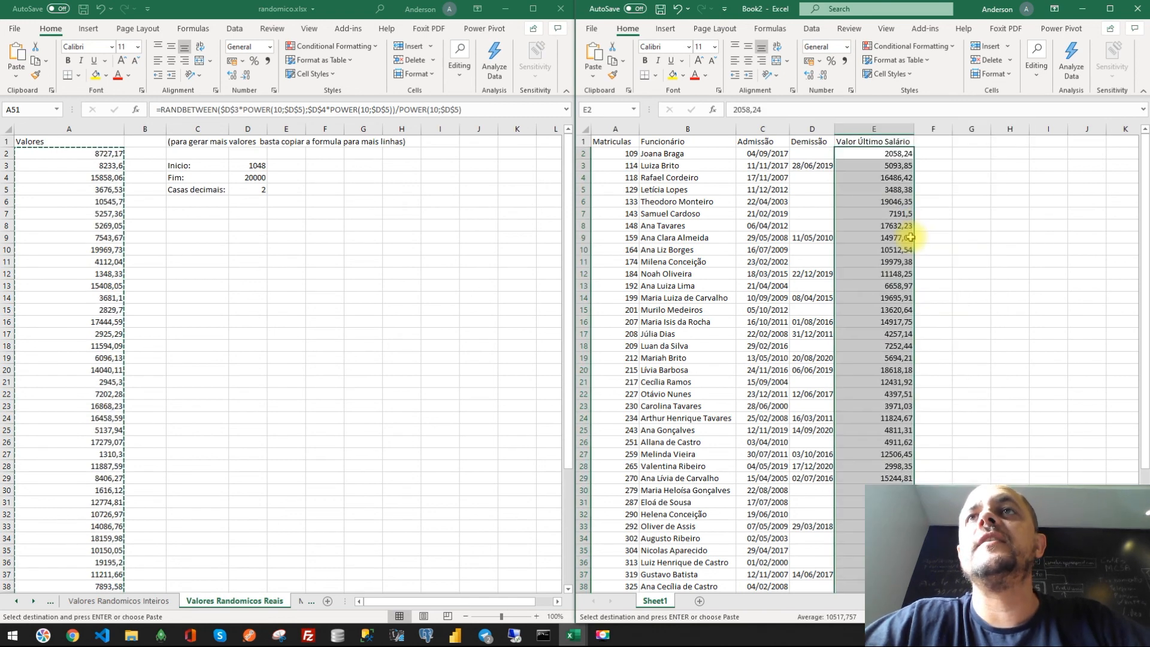
- Apply the Accounting number format to the Valor Último Salário values in column E
left_click(808, 60)
left_click(847, 286)
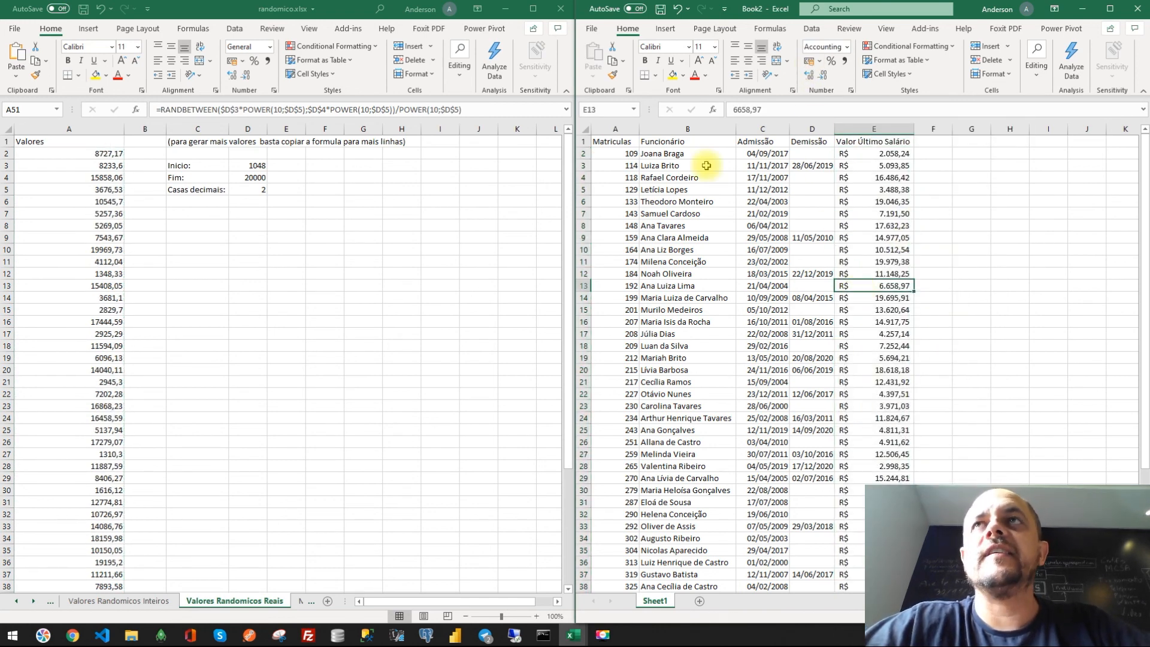
left_click(1111, 10)
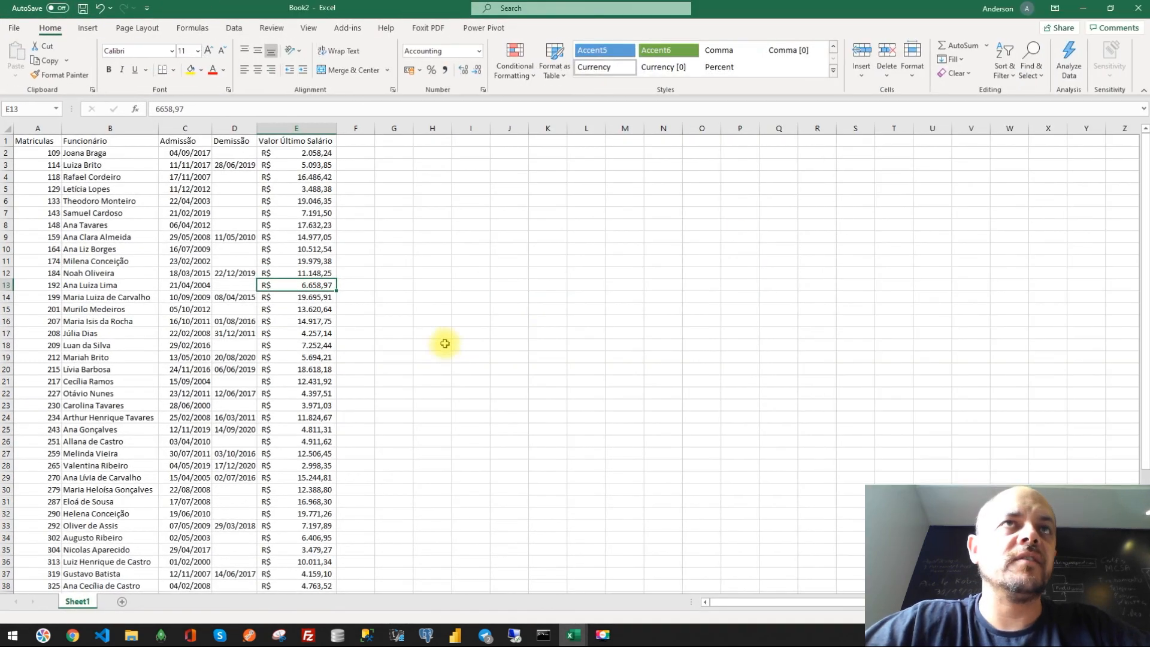
- Zoom in on the employee list and autofit column D so the Demissão dates fit
scroll(443, 349, "down", 5)
scroll(443, 349, "up", 5)
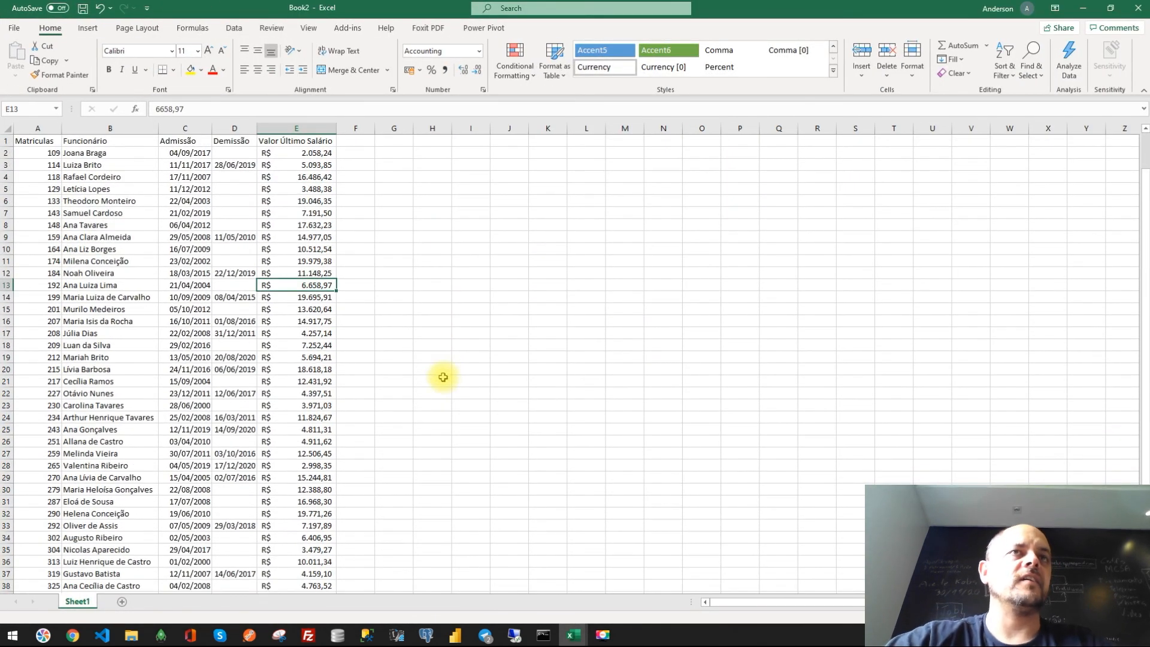
scroll(287, 306, "up", 3)
scroll(288, 307, "up", 2)
left_click_drag(77, 168, 64, 488)
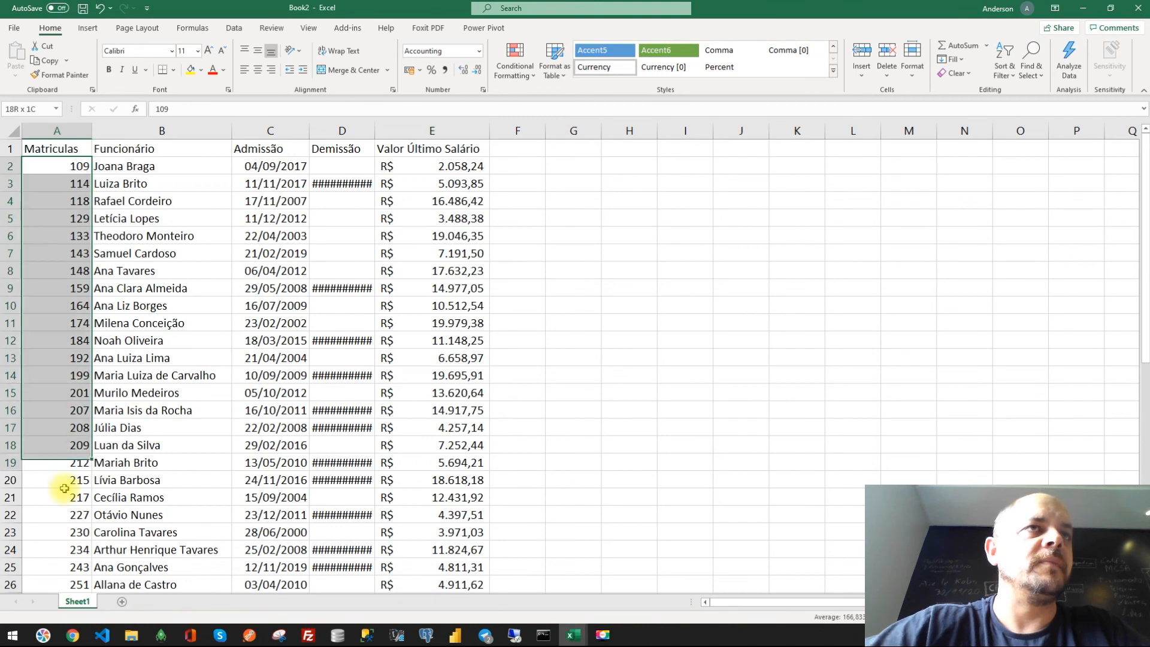
left_click(144, 337)
left_click_drag(122, 168, 162, 467)
double_click(369, 137)
- Review the completed employee table, scrolling through its rows and selecting the date and salary columns
left_click_drag(290, 166, 281, 480)
left_click_drag(326, 167, 313, 518)
scroll(327, 527, "down", 10)
scroll(327, 527, "up", 10)
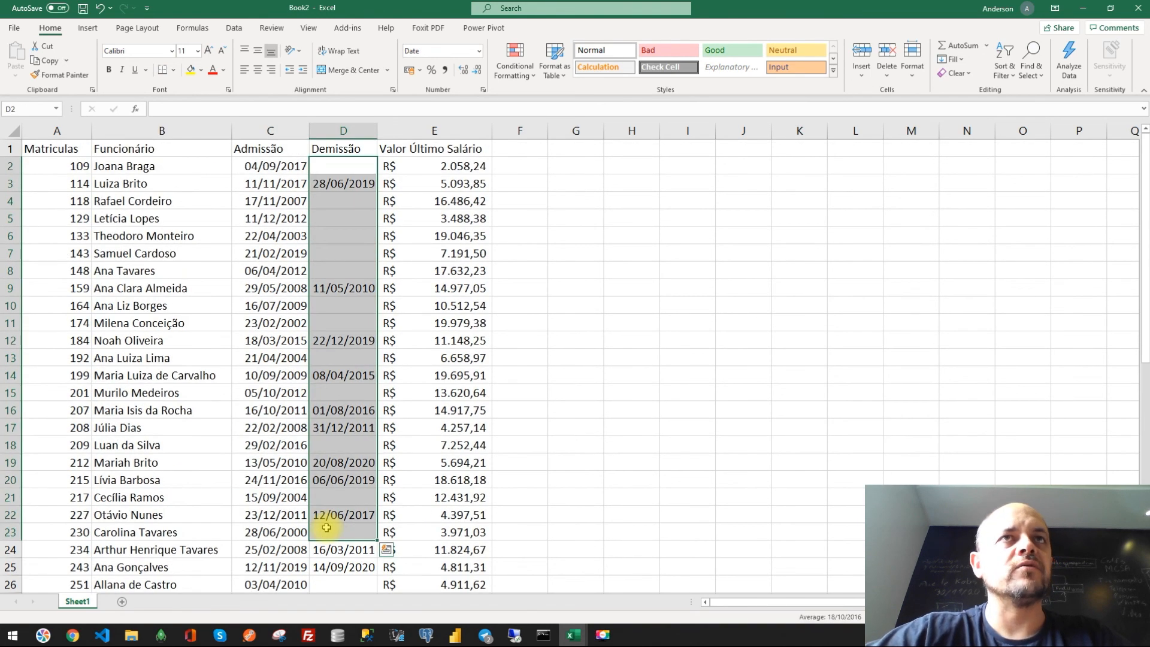
scroll(396, 311, "down", 3)
scroll(414, 359, "down", 12)
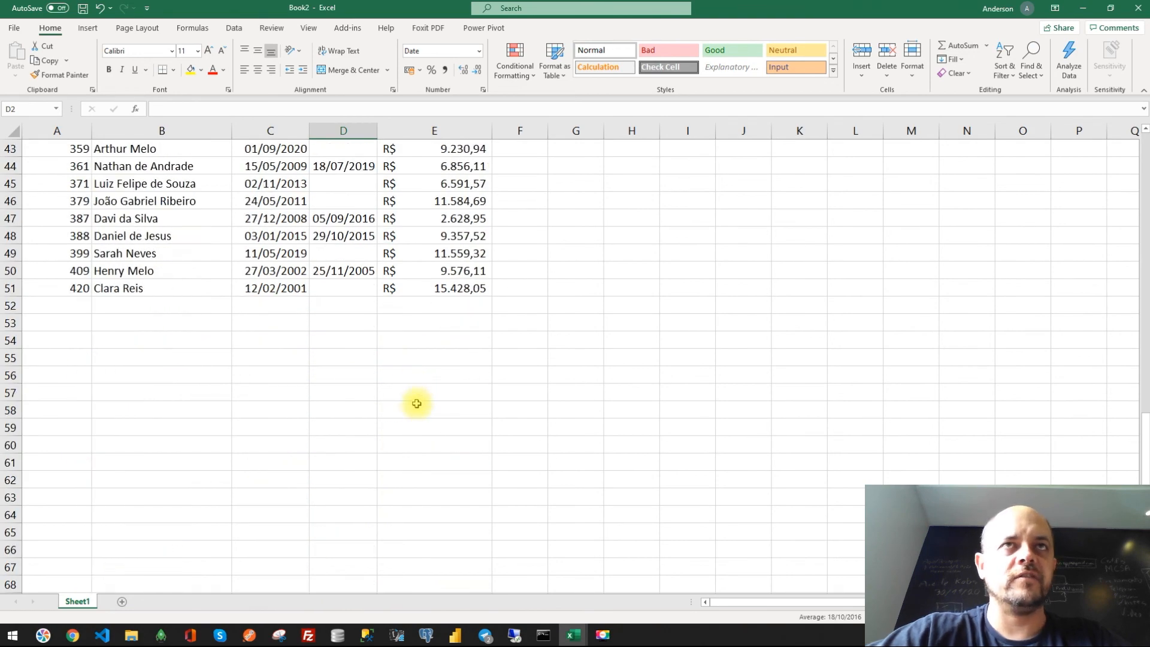
scroll(411, 395, "up", 14)
left_click(667, 324)
scroll(501, 260, "up", 1)
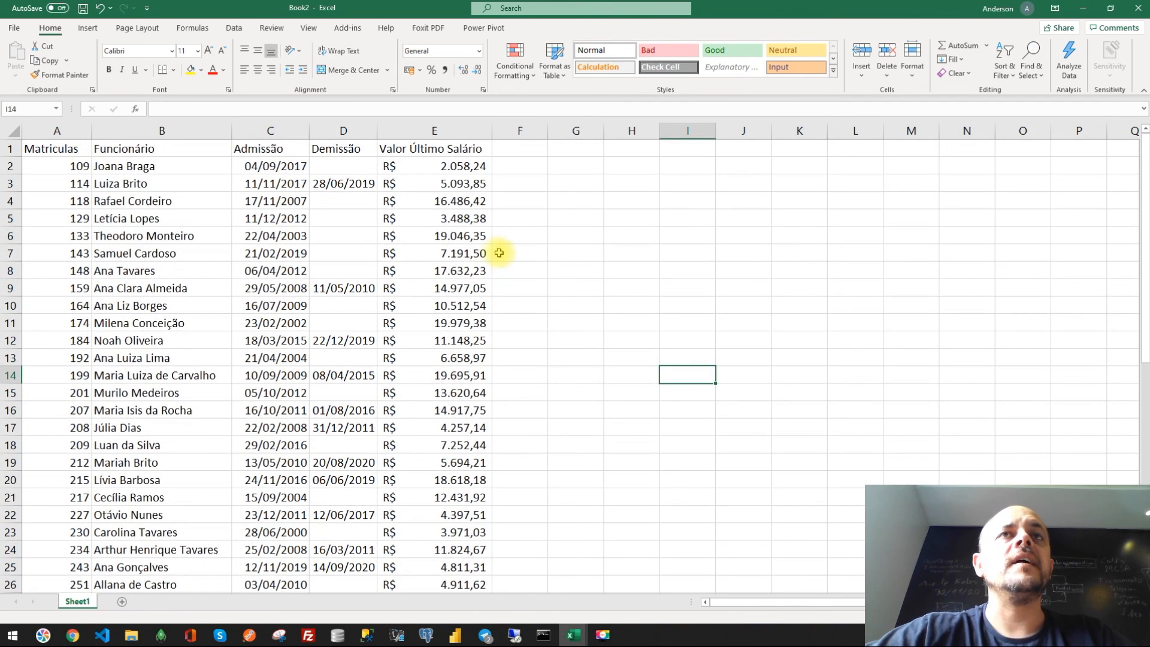
left_click_drag(435, 149, 448, 410)
scroll(430, 384, "down", 9)
scroll(545, 324, "up", 9)
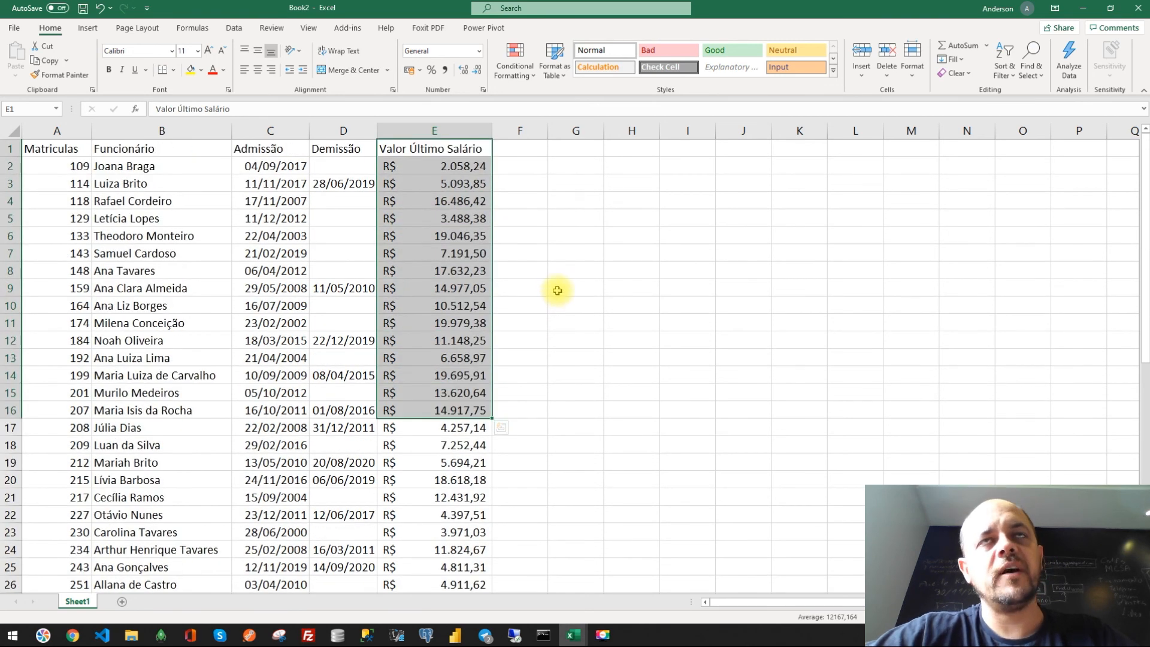
left_click(567, 311)
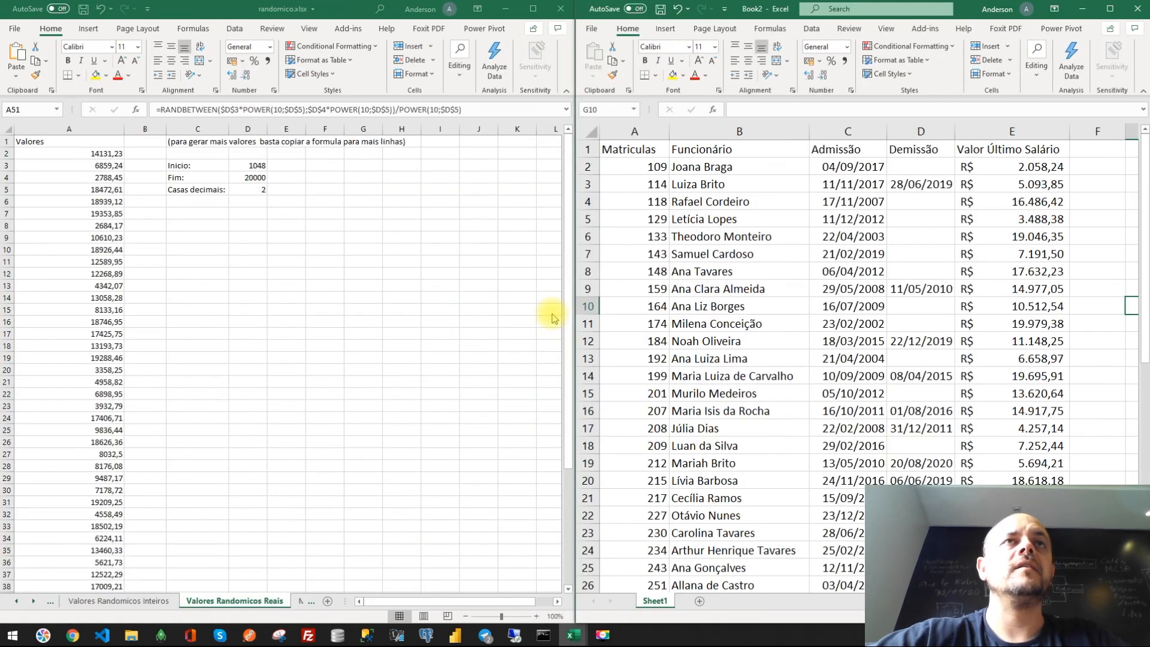
left_click(255, 167)
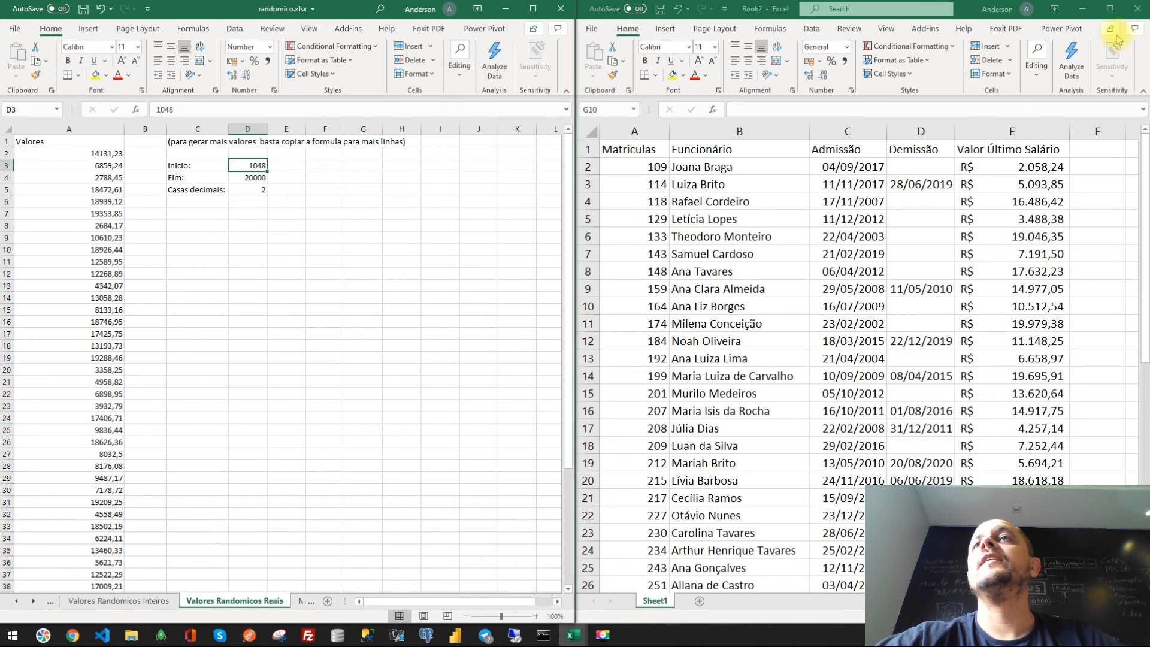
left_click(1109, 10)
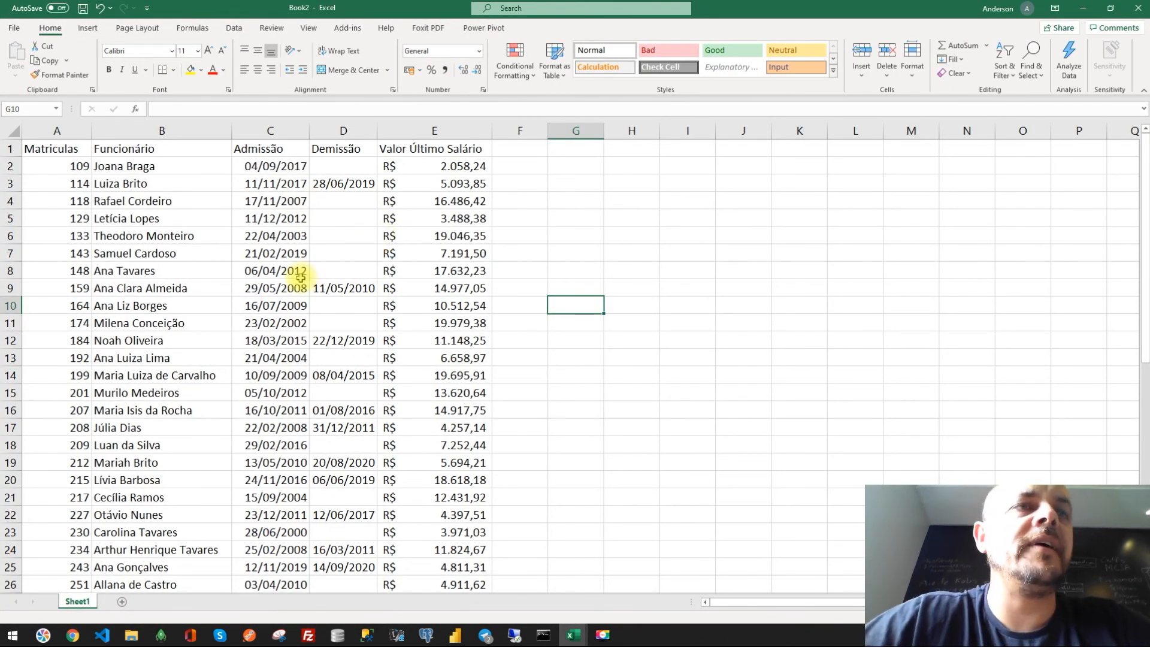
left_click_drag(49, 144, 460, 414)
left_click(472, 440)
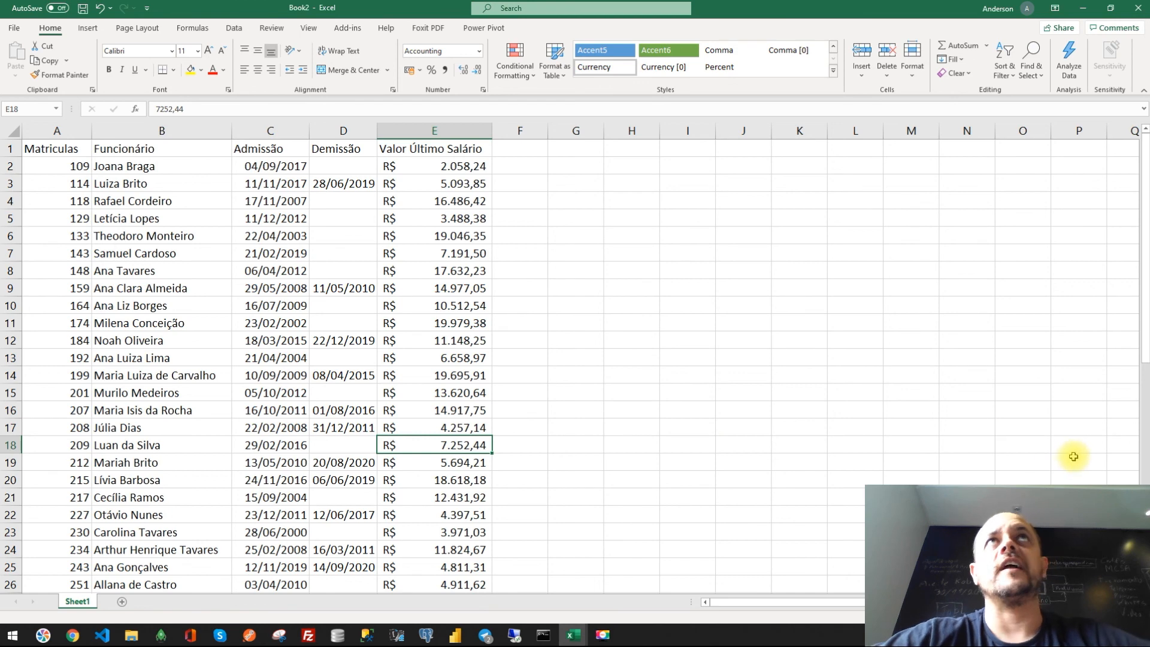
key("alt+Tab")
key("alt+Tab")
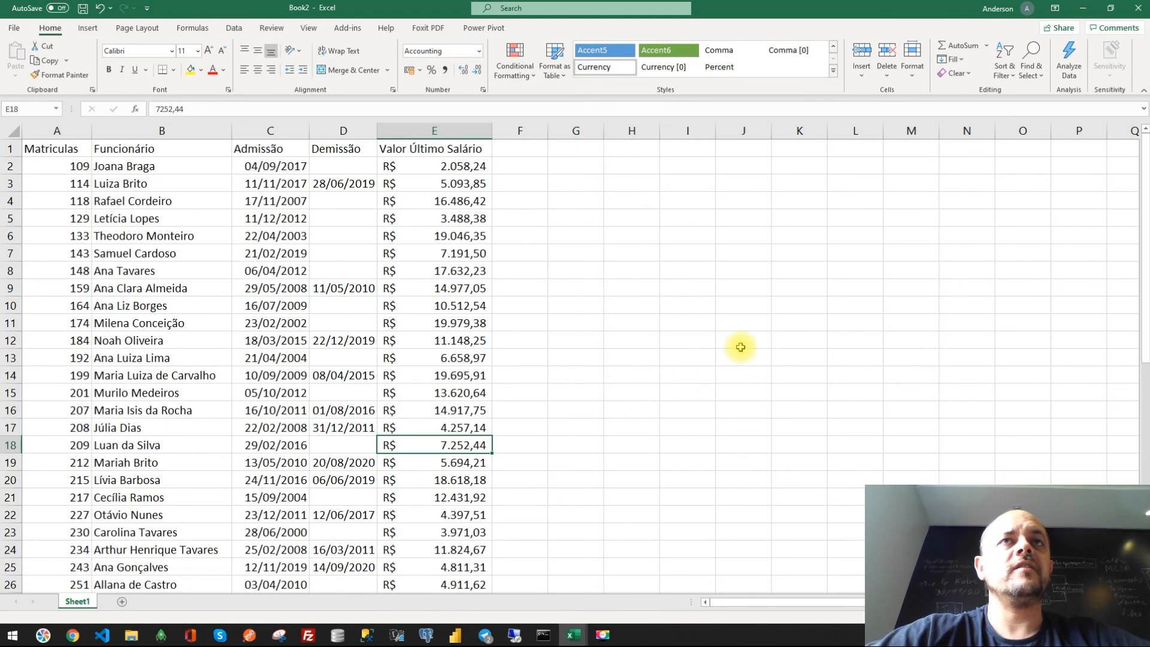
left_click(743, 340)
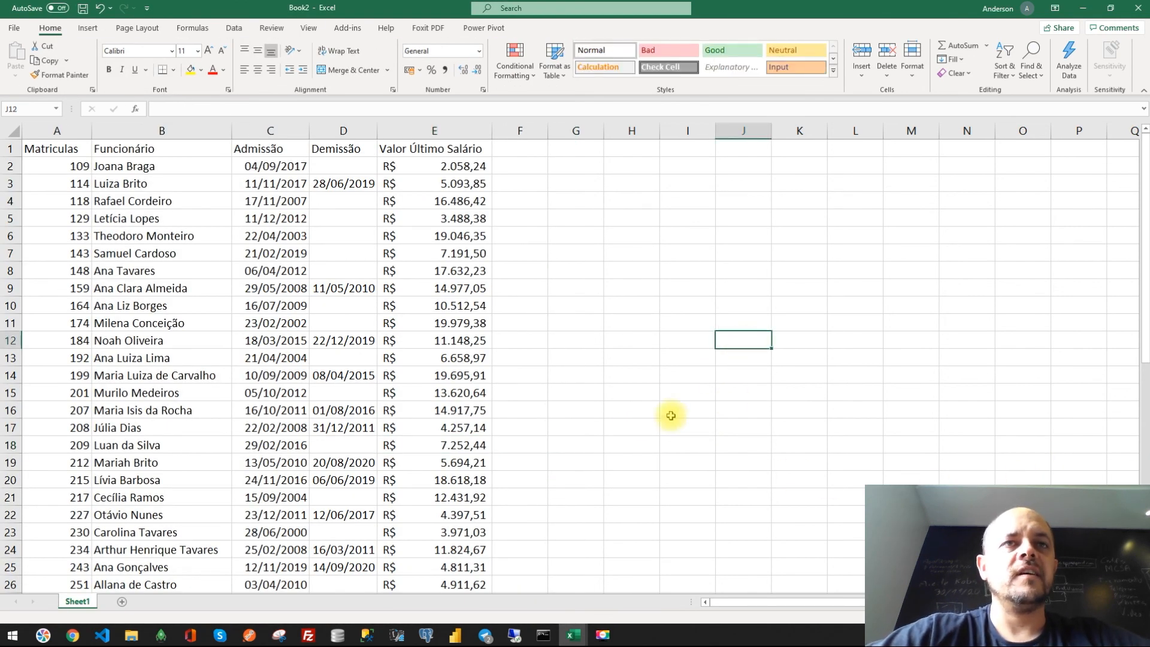